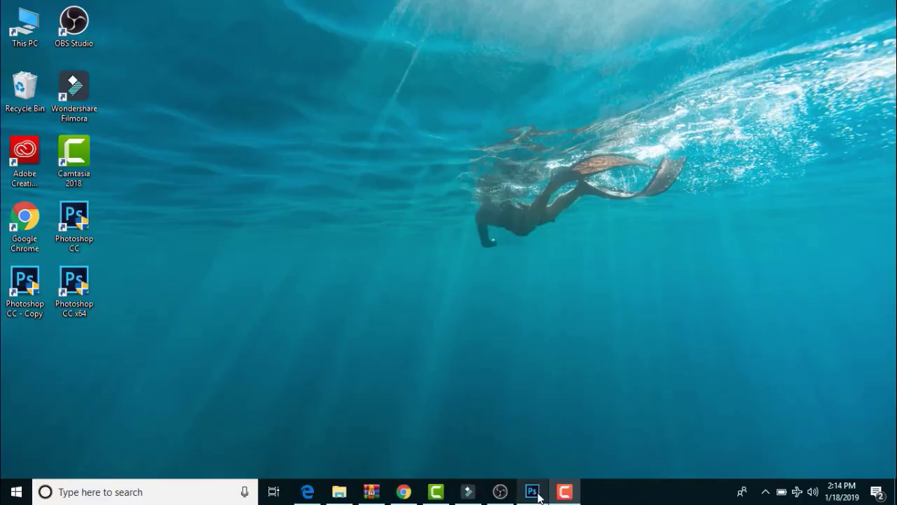
Step: Fit the photo on screen and hide the original DSC_0802.JPG layer behind the cut-out man
click(532, 491)
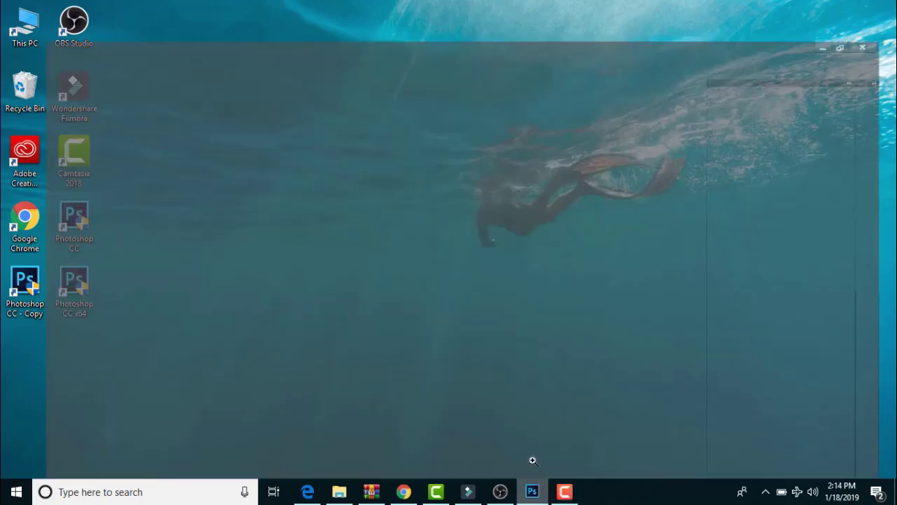
drag(407, 269, 438, 284)
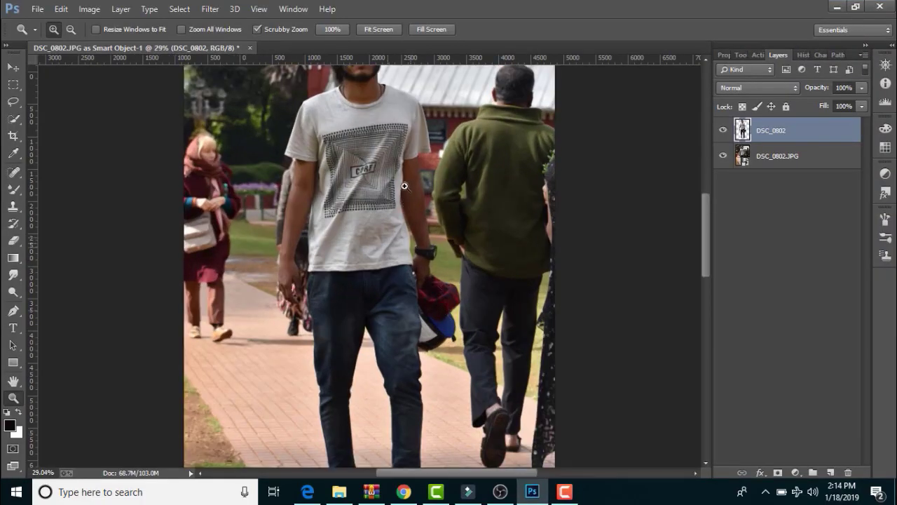
drag(392, 204, 420, 203)
click(375, 29)
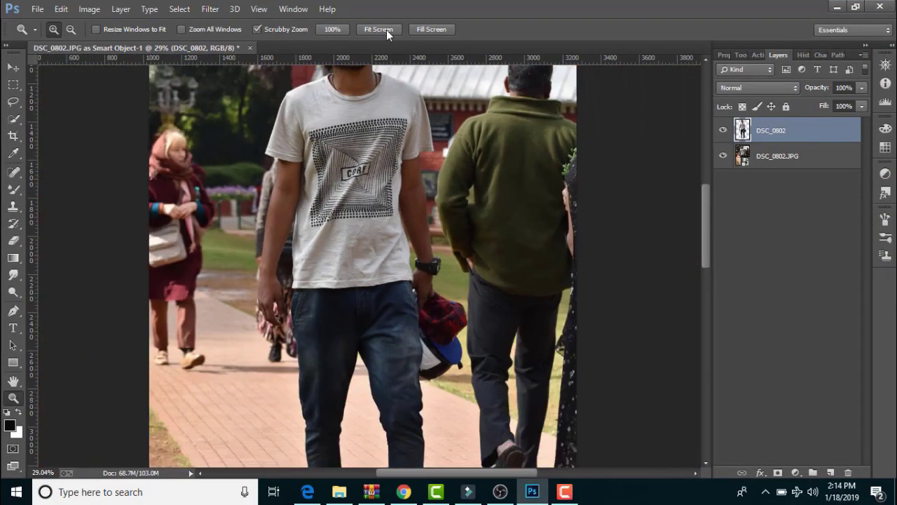
click(722, 156)
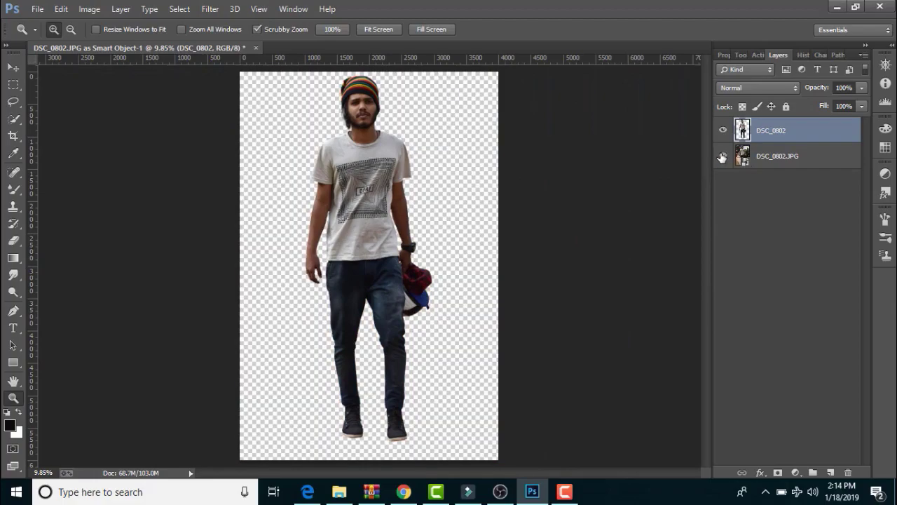
click(722, 155)
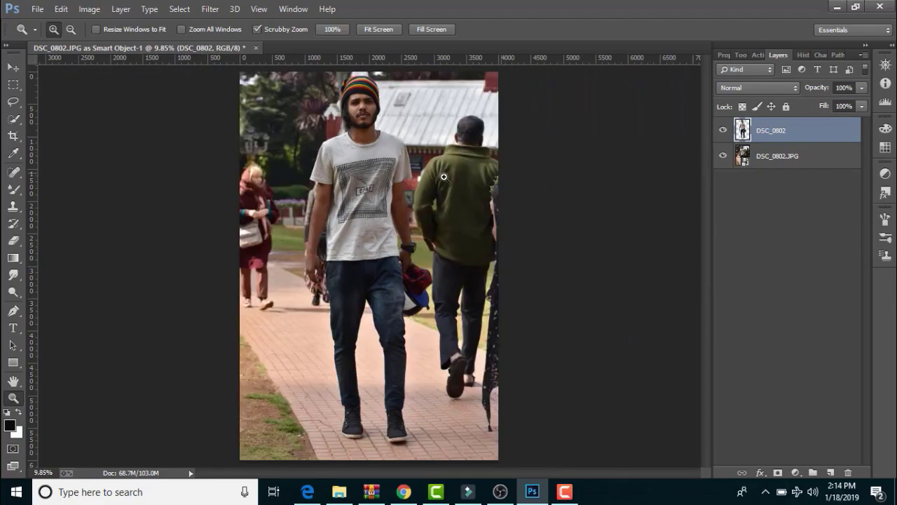
click(722, 155)
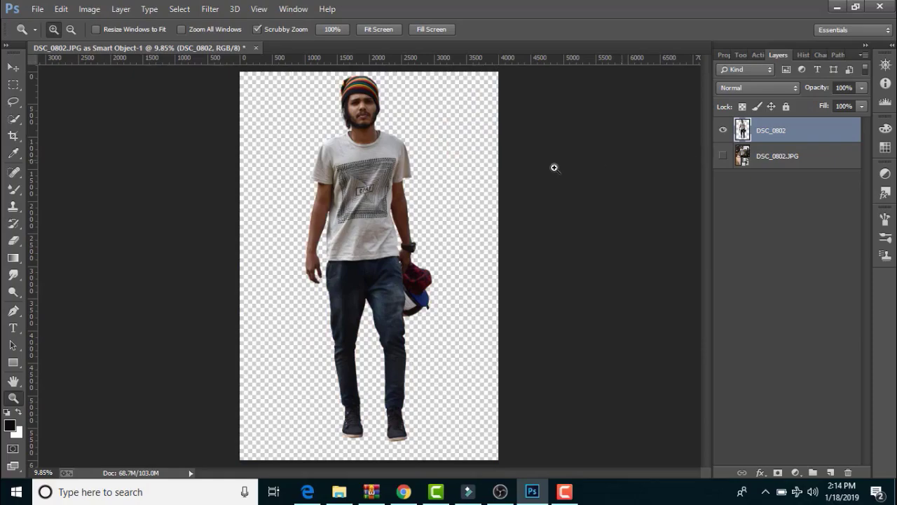
Step: Place DSC_0802.jpg from Pictures > background as an embedded layer
click(35, 8)
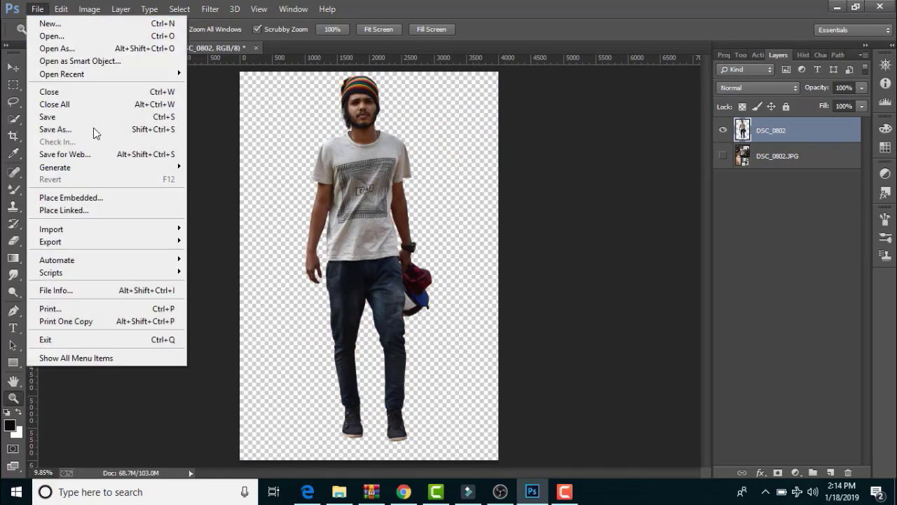
click(109, 197)
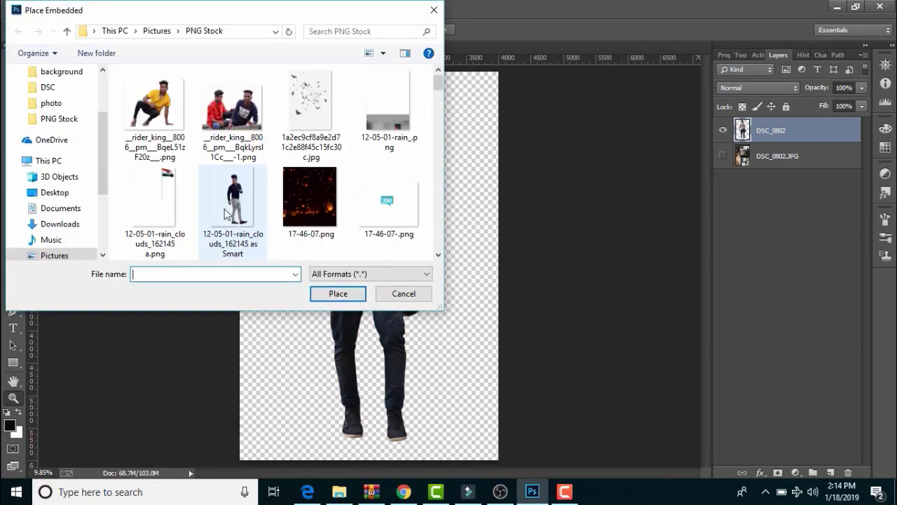
scroll(156, 222, down, 1)
scroll(156, 222, down, 2)
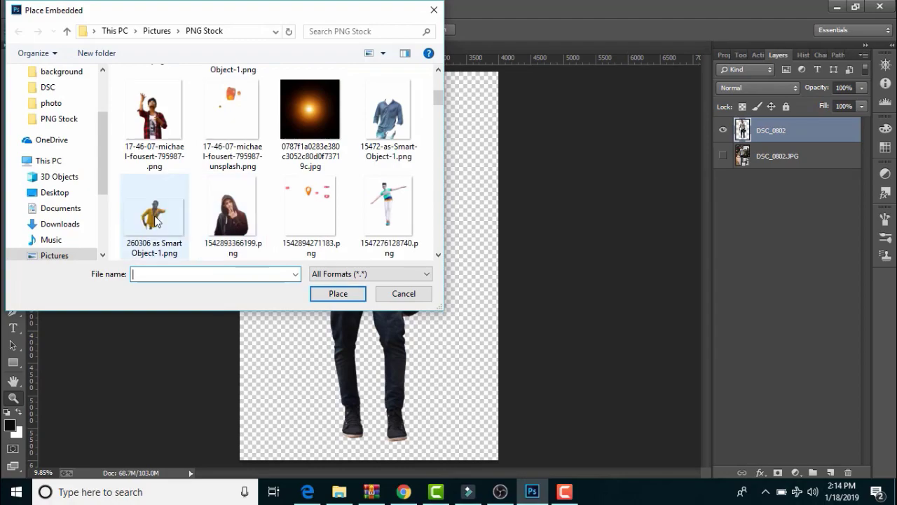
click(49, 255)
scroll(160, 110, up, 1)
double_click(160, 111)
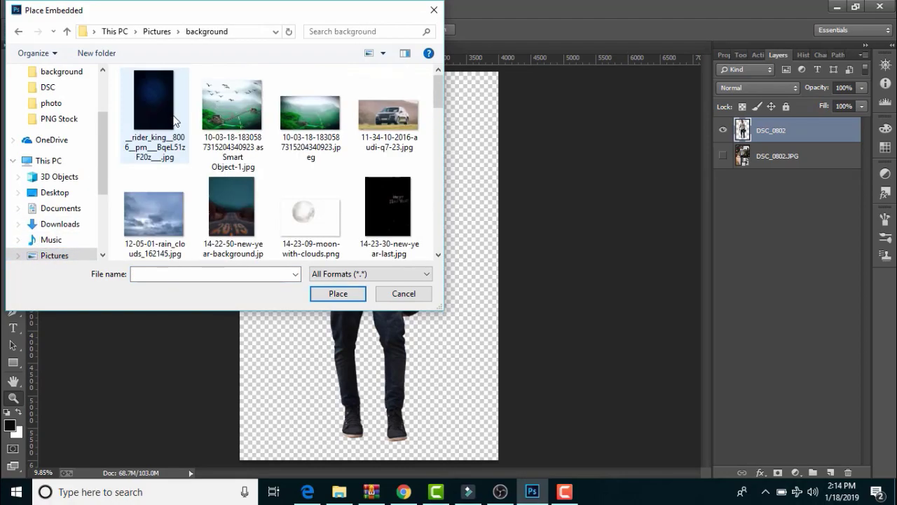
scroll(178, 125, down, 2)
scroll(200, 136, down, 2)
scroll(206, 133, down, 2)
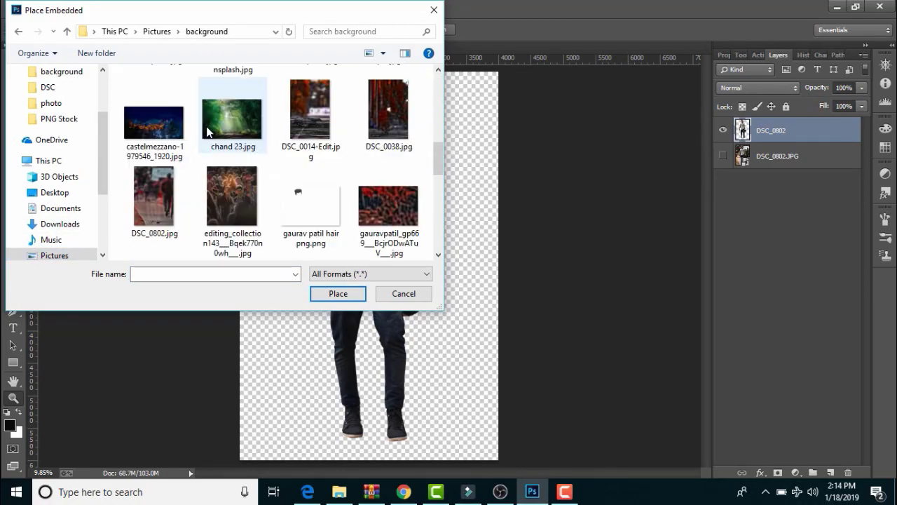
click(165, 193)
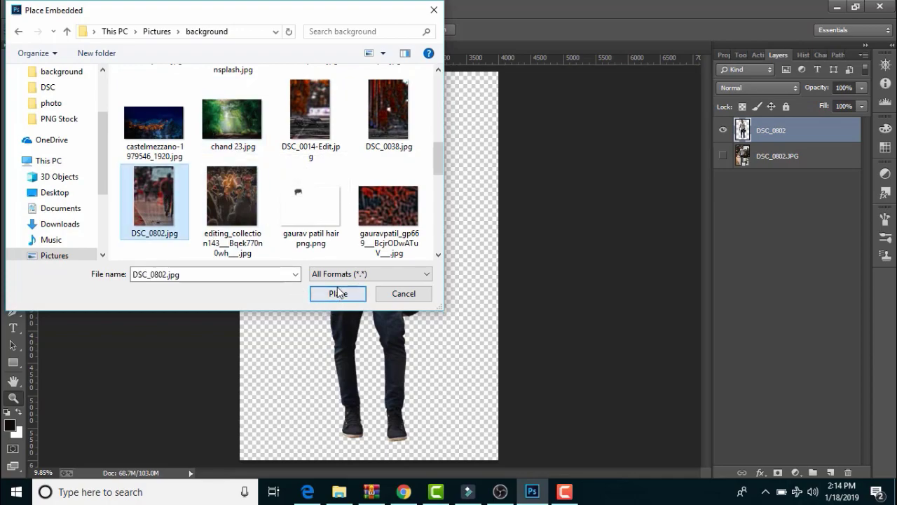
click(328, 293)
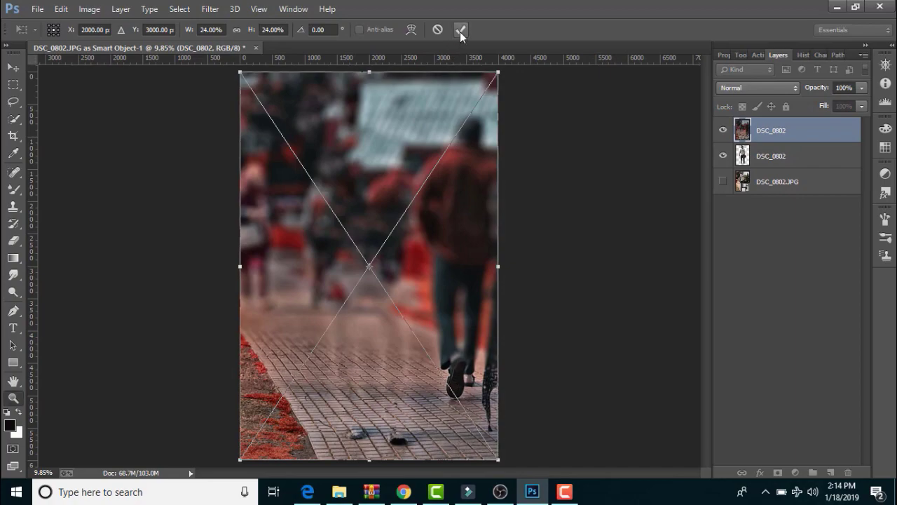
Step: Commit the placed image and move the street layer below the cut-out man's layer
click(460, 30)
drag(774, 130, 778, 157)
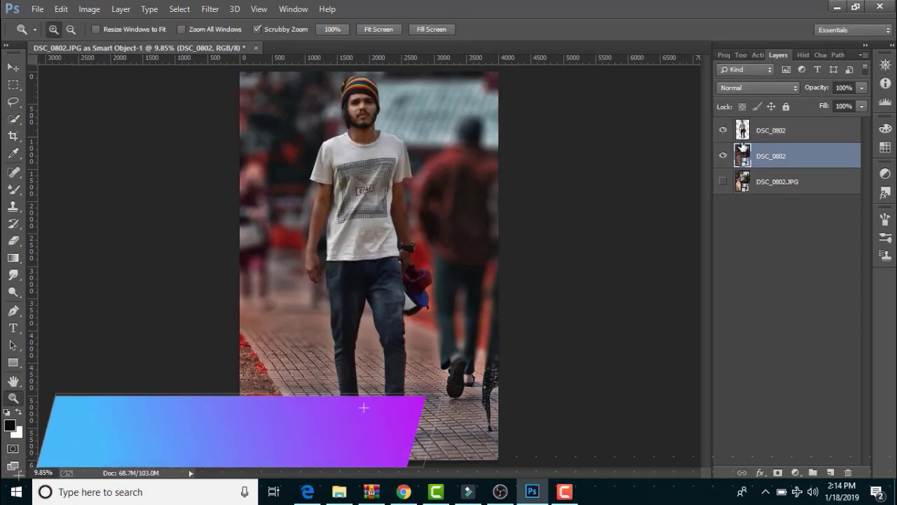
click(742, 129)
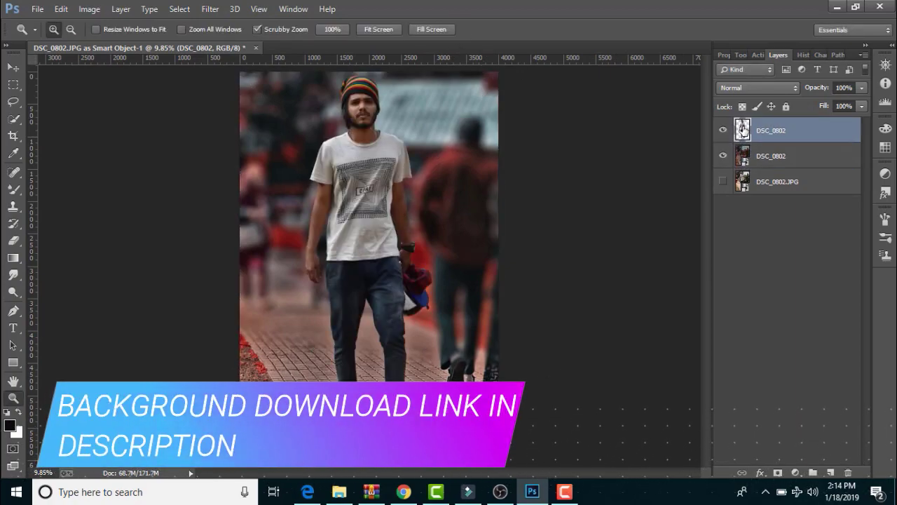
click(744, 155)
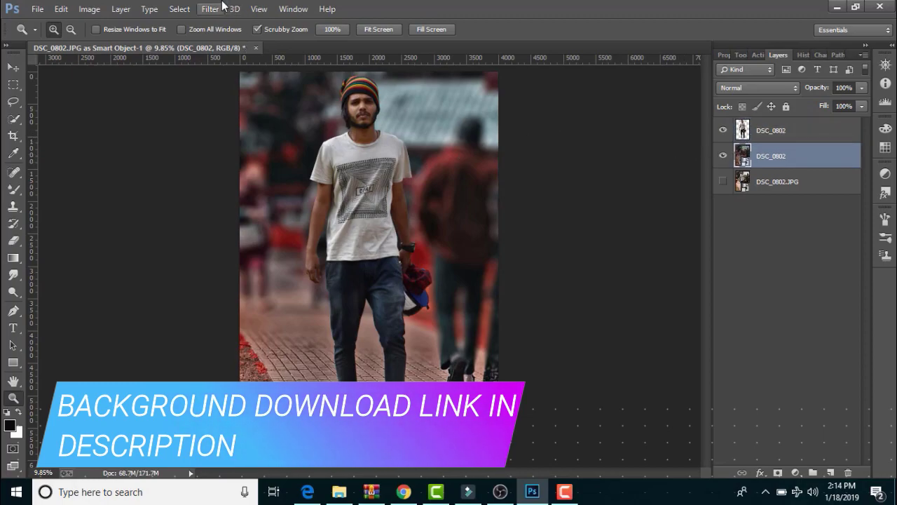
click(211, 8)
Step: Open Camera Raw on the background and shift blue hue to -90, aqua to -74
click(237, 88)
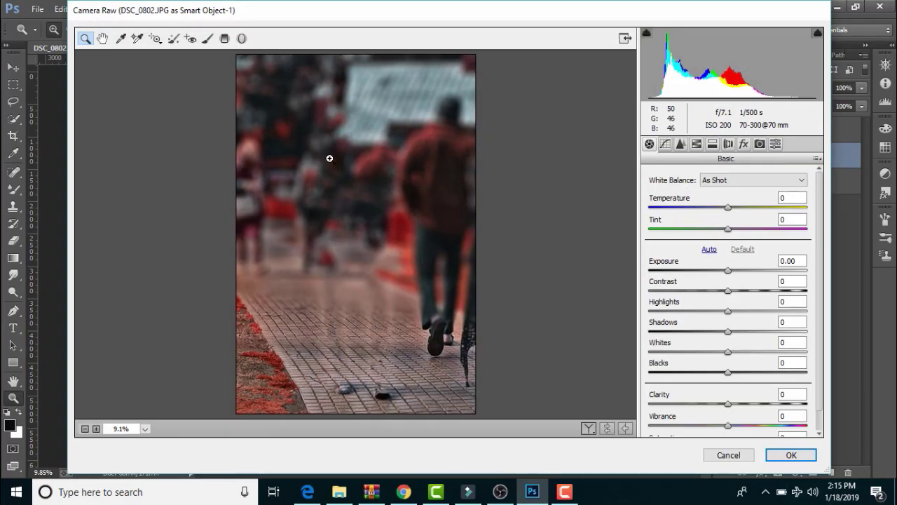
click(697, 144)
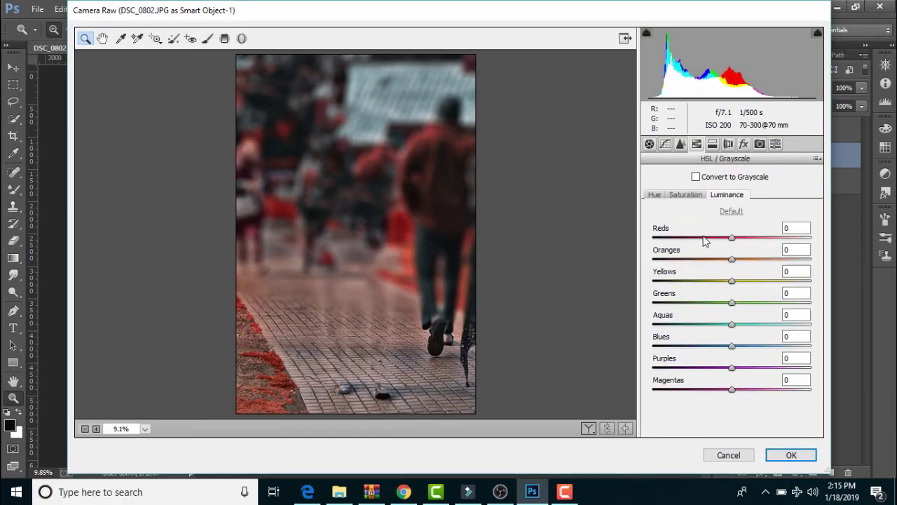
click(656, 195)
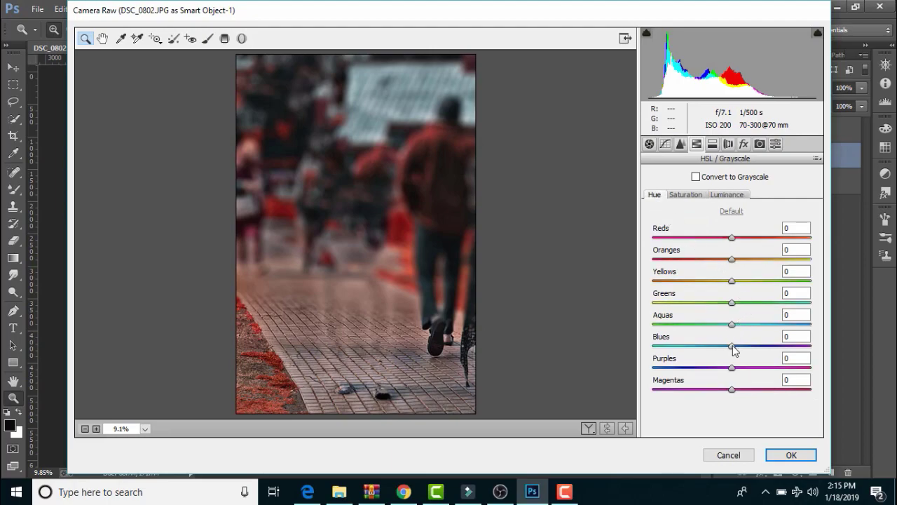
drag(732, 346, 660, 346)
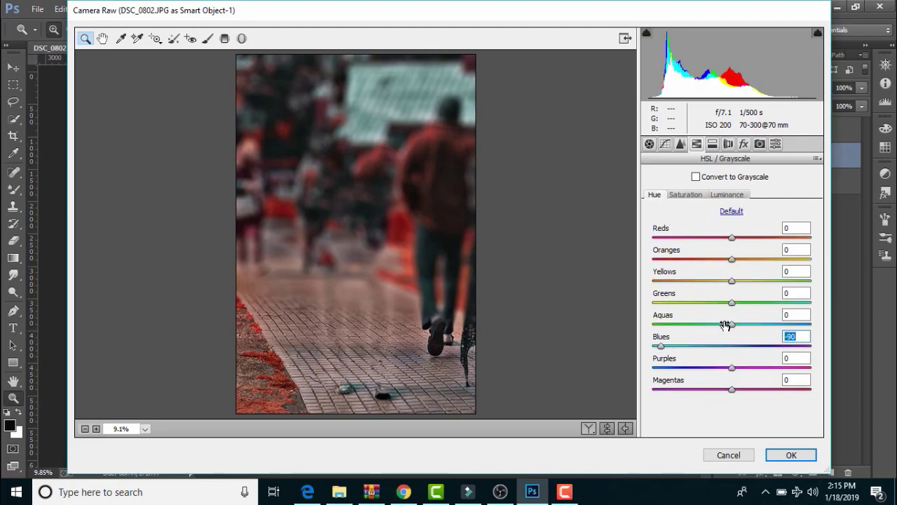
drag(726, 324, 671, 325)
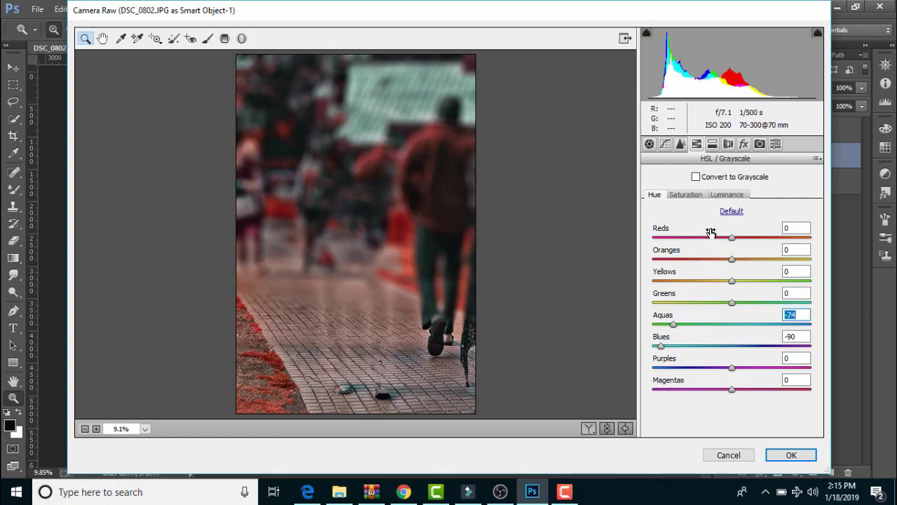
Step: Set saturation yellow -88, green -96, blue -46, and yellow hue -95
click(686, 194)
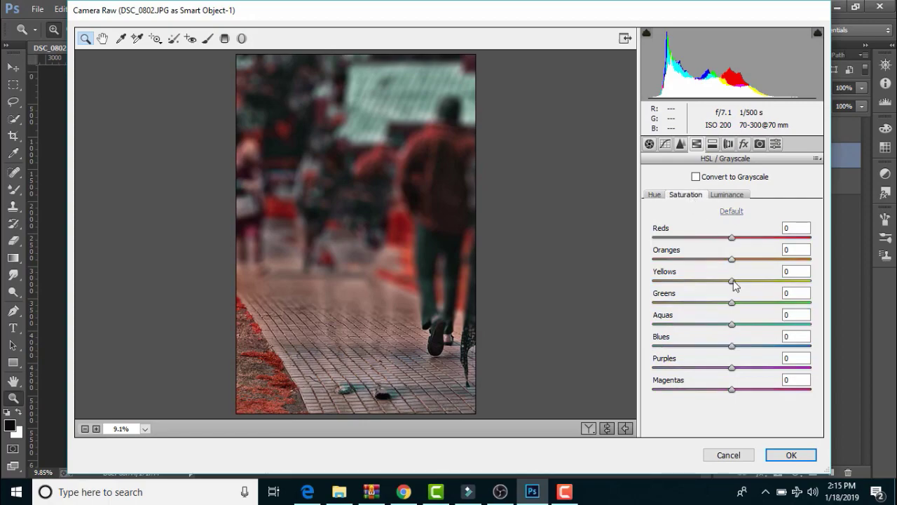
drag(732, 280, 685, 280)
drag(730, 303, 656, 302)
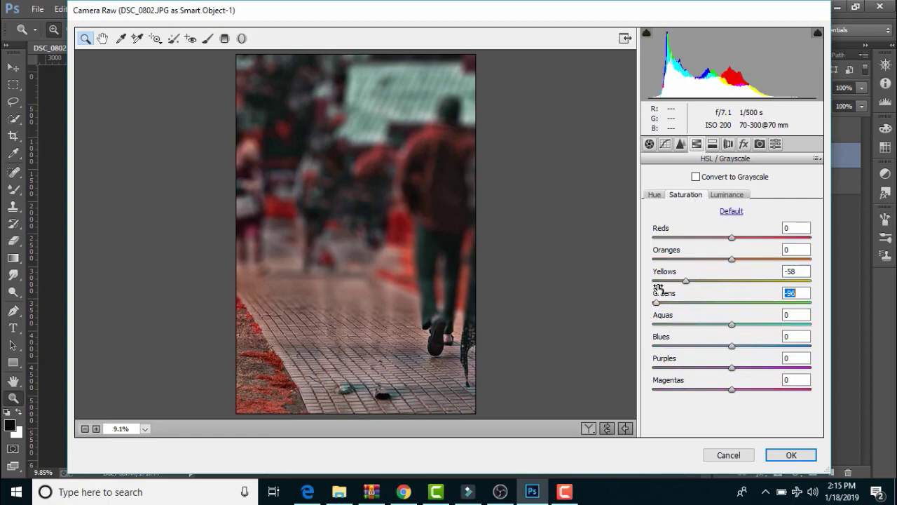
click(655, 195)
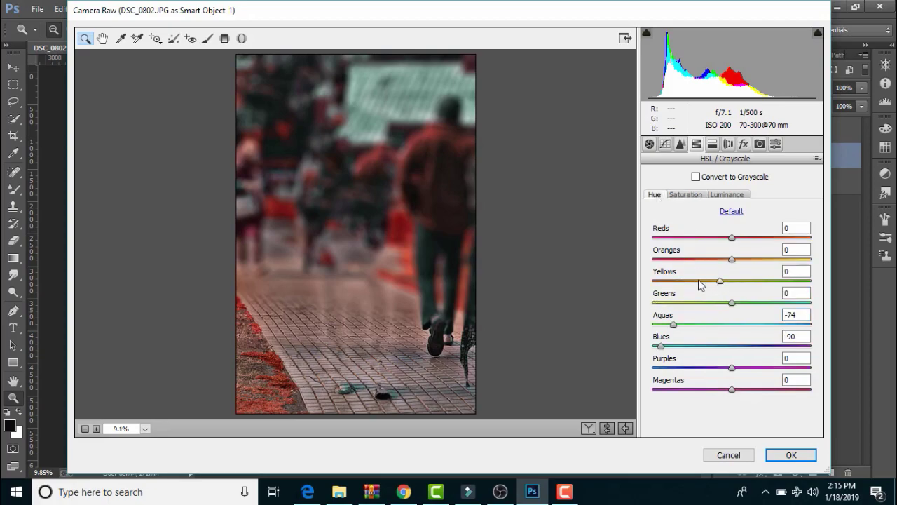
mouse_move(701, 280)
mouse_down()
mouse_move(666, 281)
mouse_move(629, 307)
mouse_up()
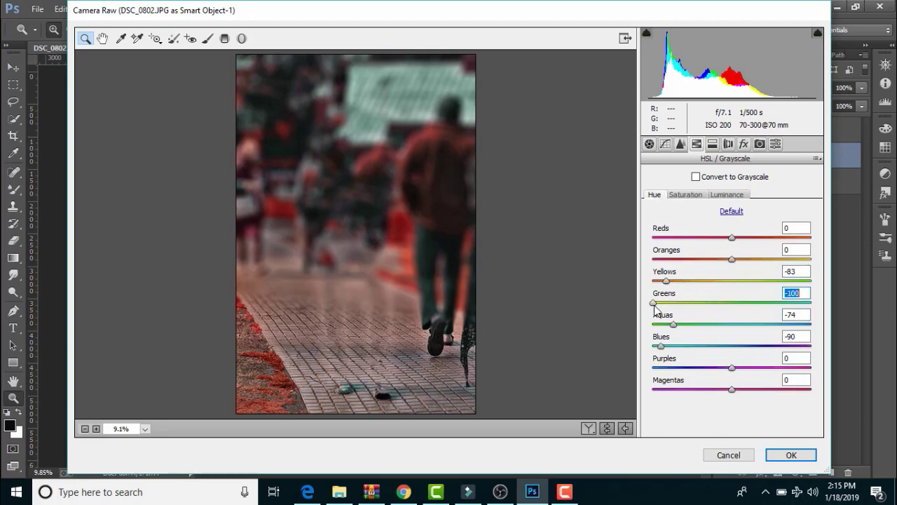
drag(666, 281, 656, 280)
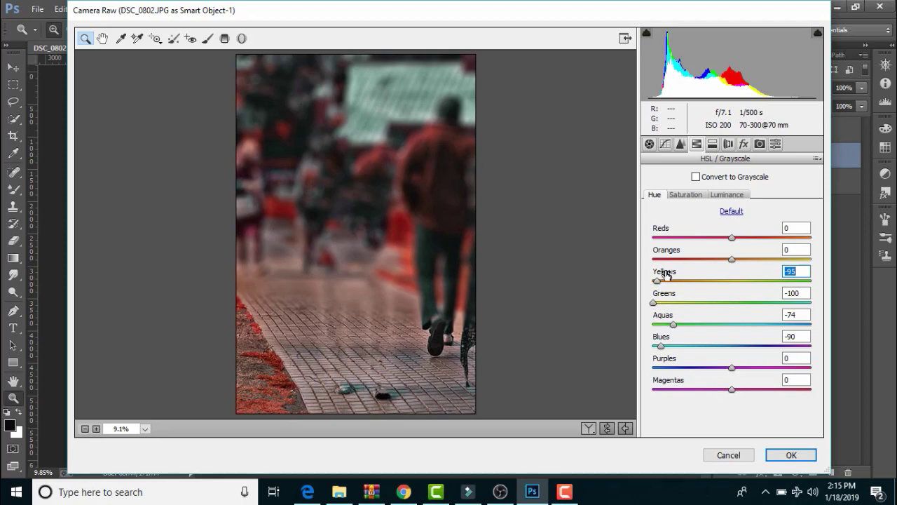
click(685, 195)
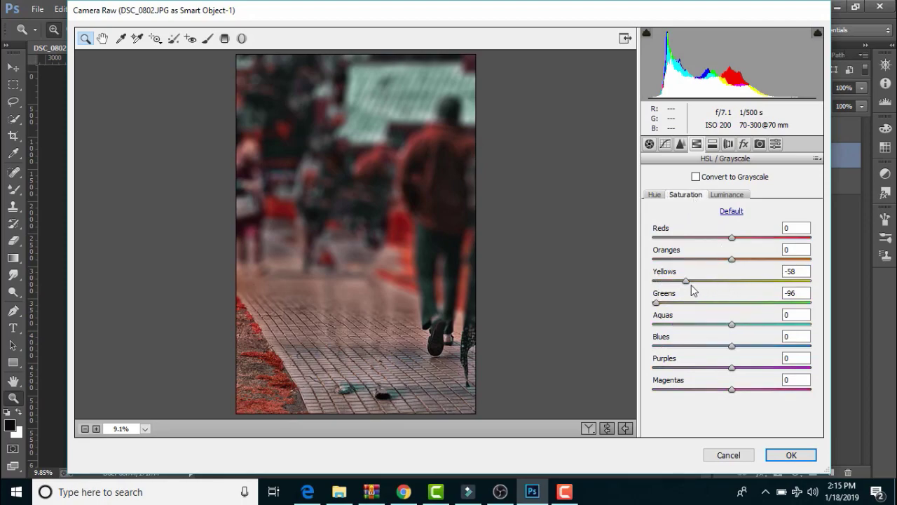
drag(685, 280, 661, 281)
mouse_move(731, 345)
mouse_down()
mouse_move(697, 343)
mouse_move(737, 331)
mouse_move(751, 341)
mouse_move(726, 342)
mouse_move(759, 343)
mouse_move(754, 326)
mouse_up()
Step: Check luminance and set Camera Calibration Blue Primary hue to +5
click(726, 195)
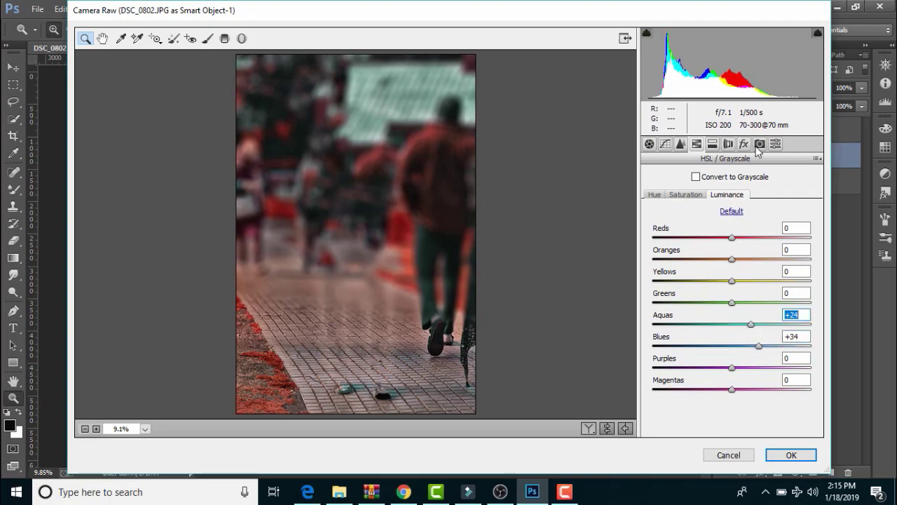
click(759, 144)
mouse_move(732, 391)
mouse_down()
mouse_move(745, 391)
mouse_move(728, 410)
mouse_up()
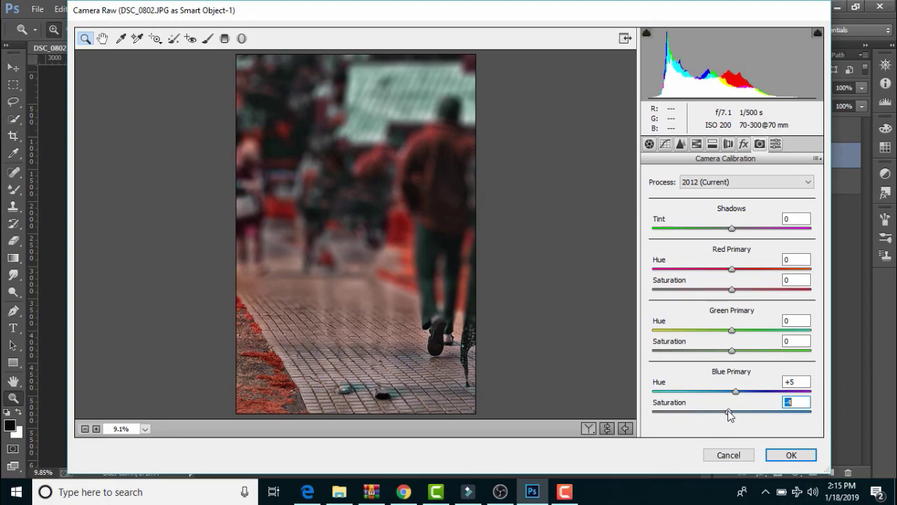
Step: Set Clarity +4, Blacks -4, sharpening Amount 20, and apply the Camera Raw filter
click(650, 144)
drag(730, 382, 732, 388)
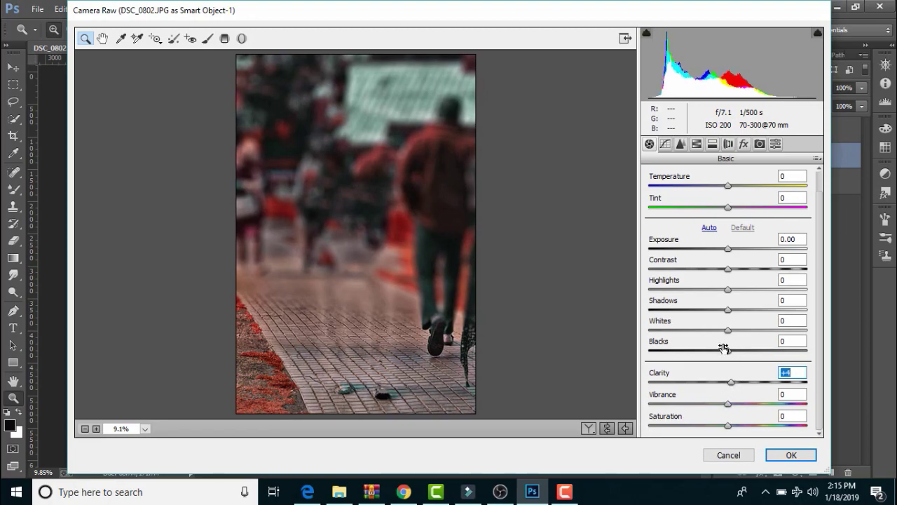
drag(723, 346, 722, 346)
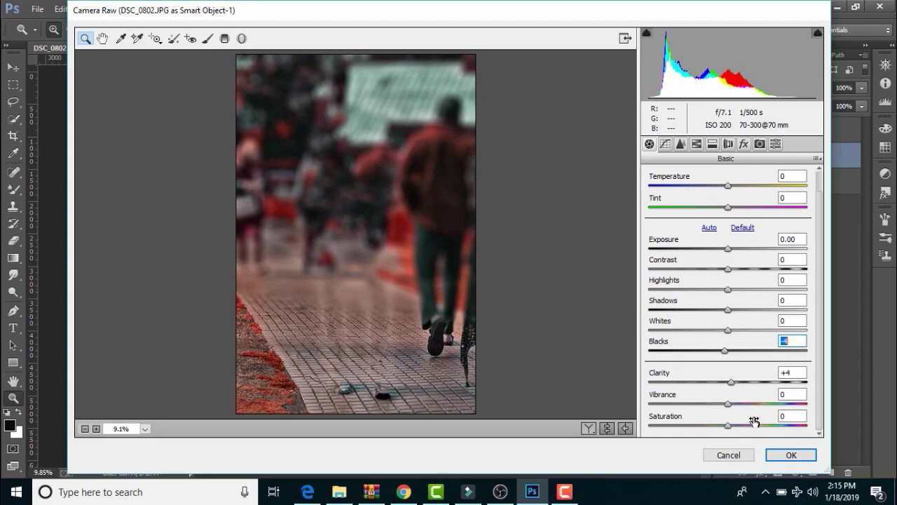
click(680, 145)
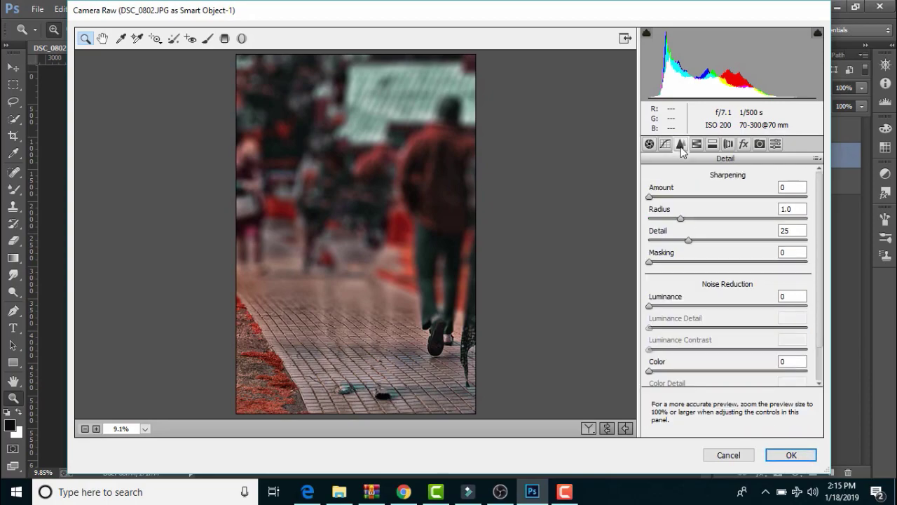
mouse_move(650, 197)
mouse_down()
mouse_move(679, 199)
mouse_move(670, 198)
mouse_up()
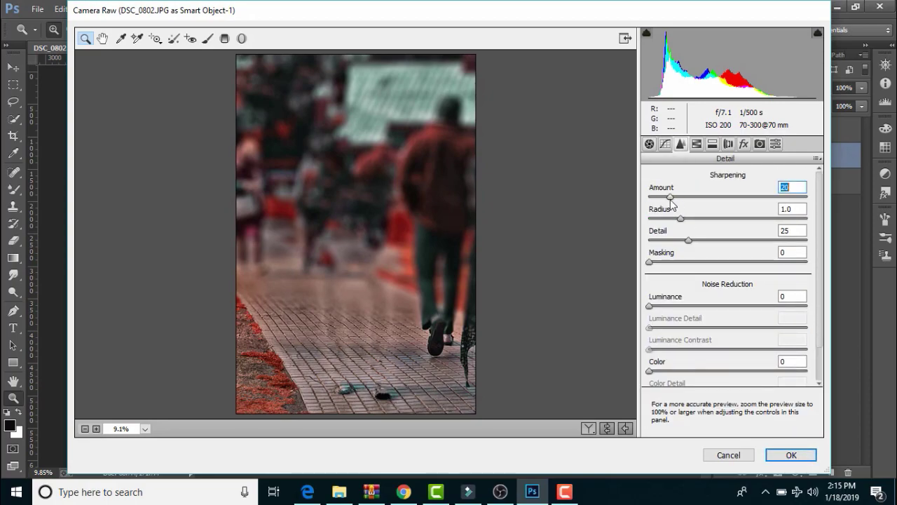
click(791, 454)
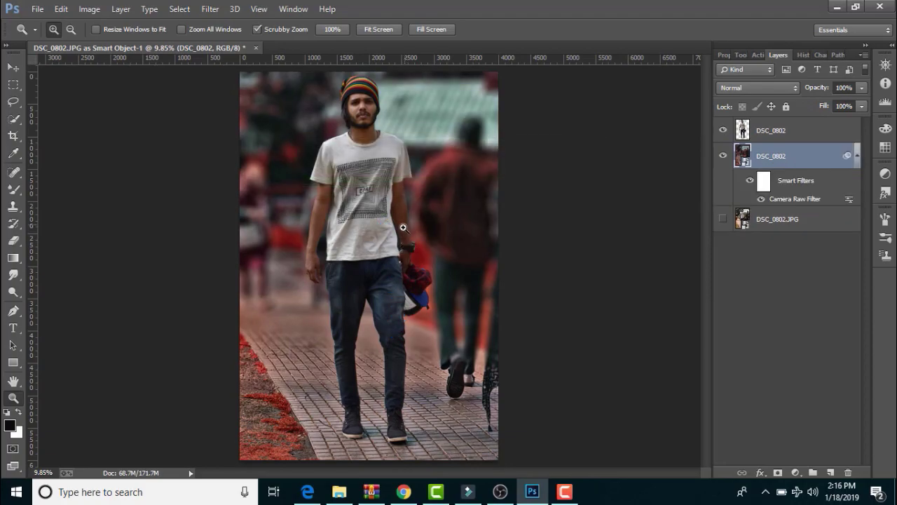
Step: Rasterize the filtered middle DSC_0802 layer, then select the top cut-out layer
click(857, 155)
right_click(778, 155)
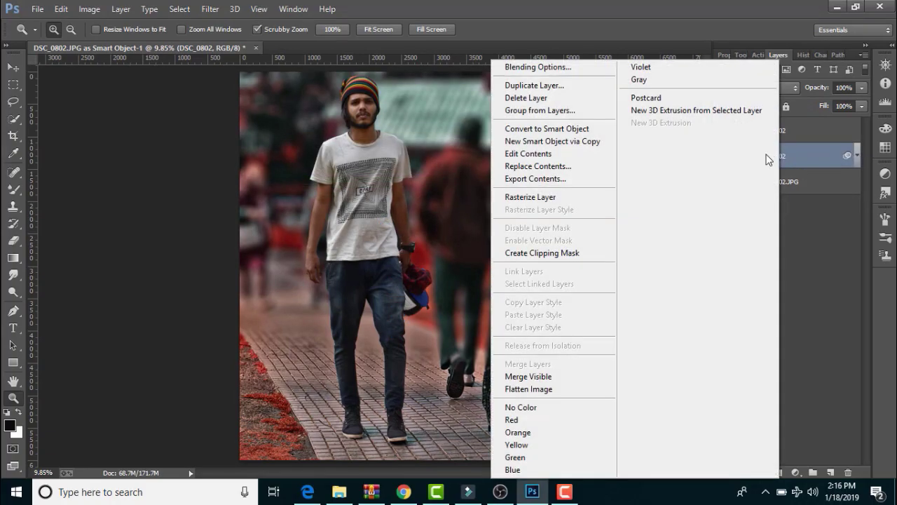
click(532, 197)
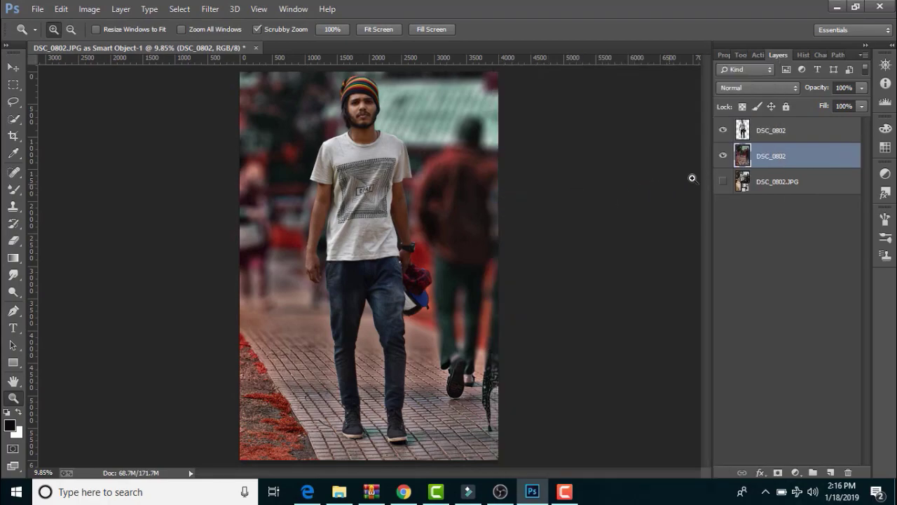
click(457, 218)
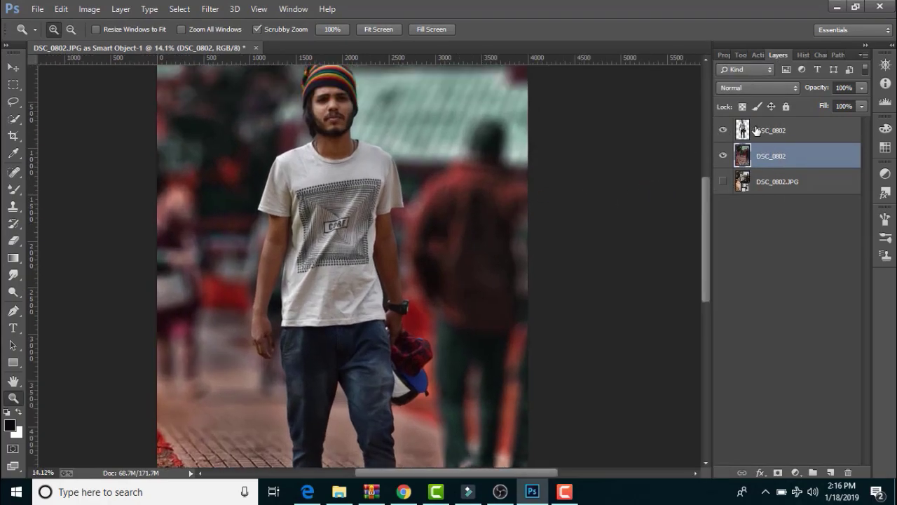
click(756, 131)
Step: Run Color Efex Pro 4 with Dark Contrasts: dark detail 87%, contrast -33%, saturation 21%
click(210, 9)
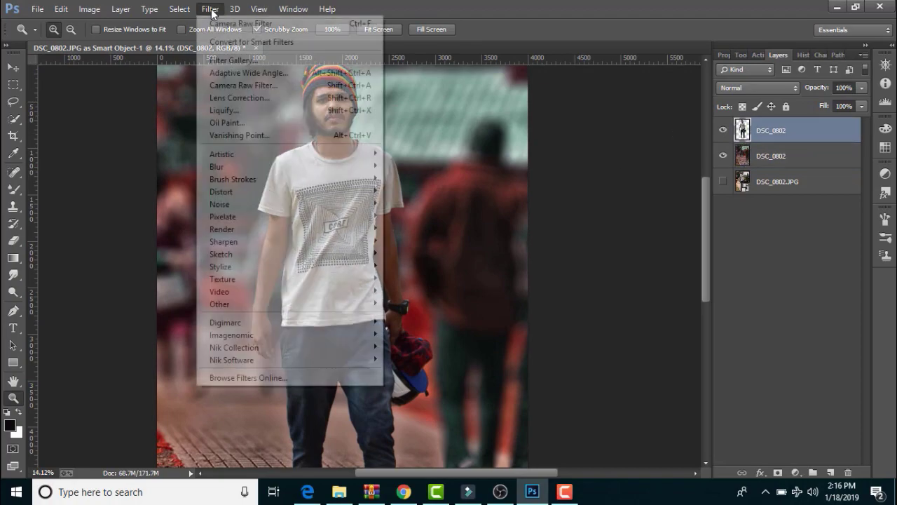
mouse_move(234, 347)
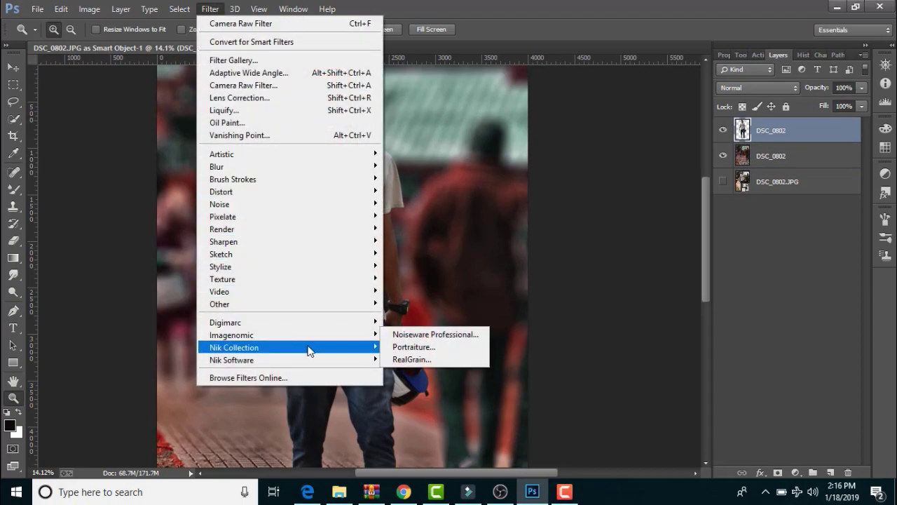
click(430, 348)
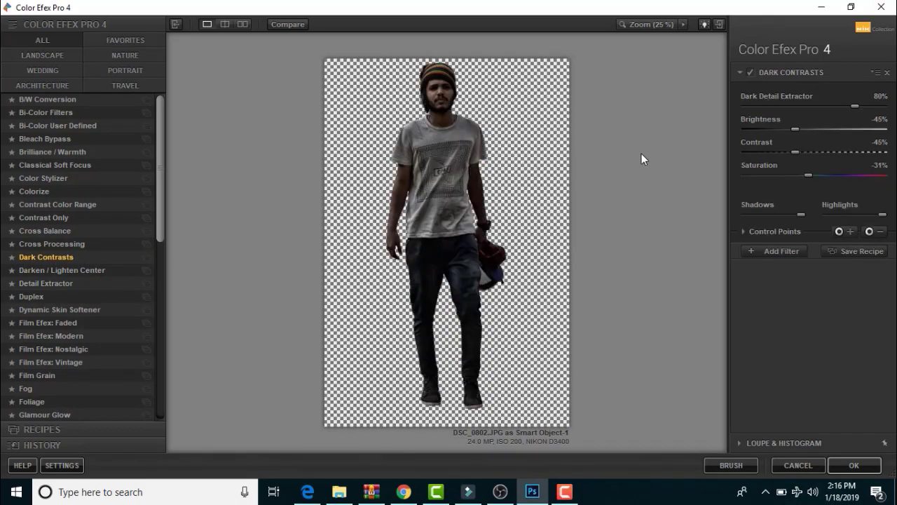
click(840, 171)
click(624, 24)
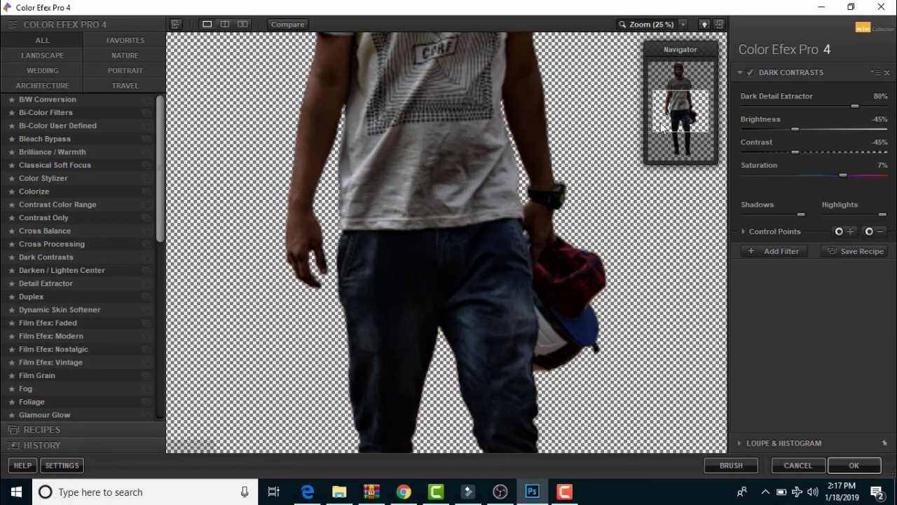
drag(660, 122, 658, 104)
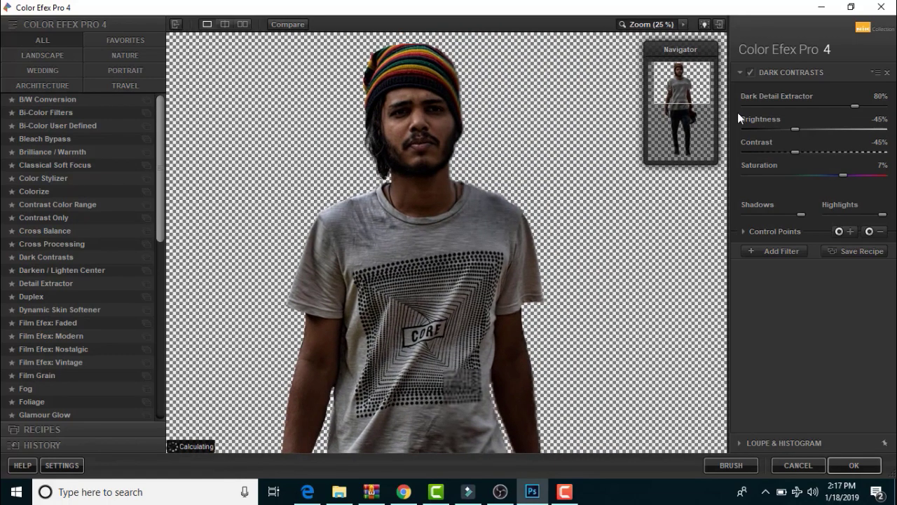
click(866, 107)
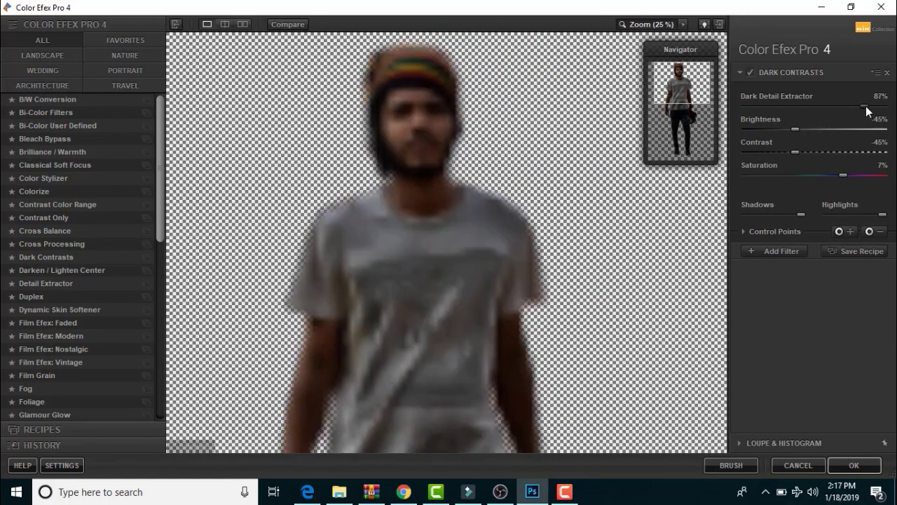
click(808, 150)
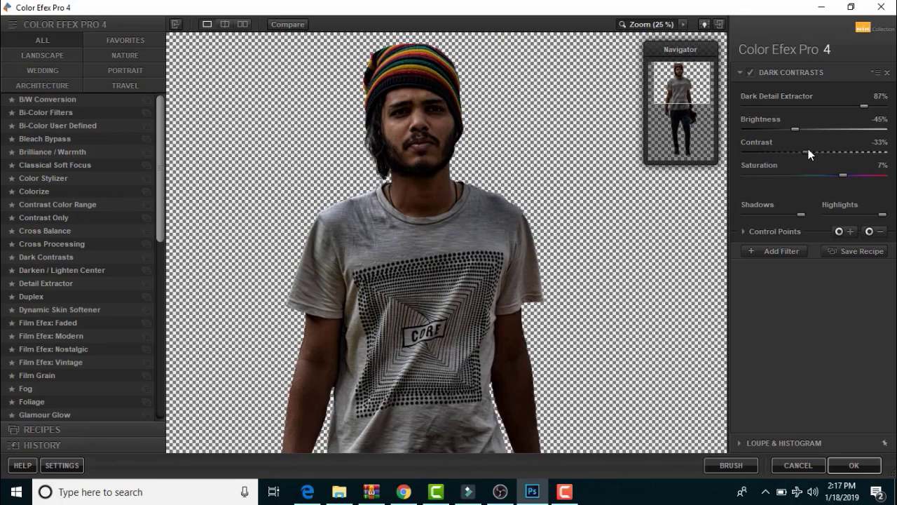
click(856, 175)
drag(674, 98, 677, 114)
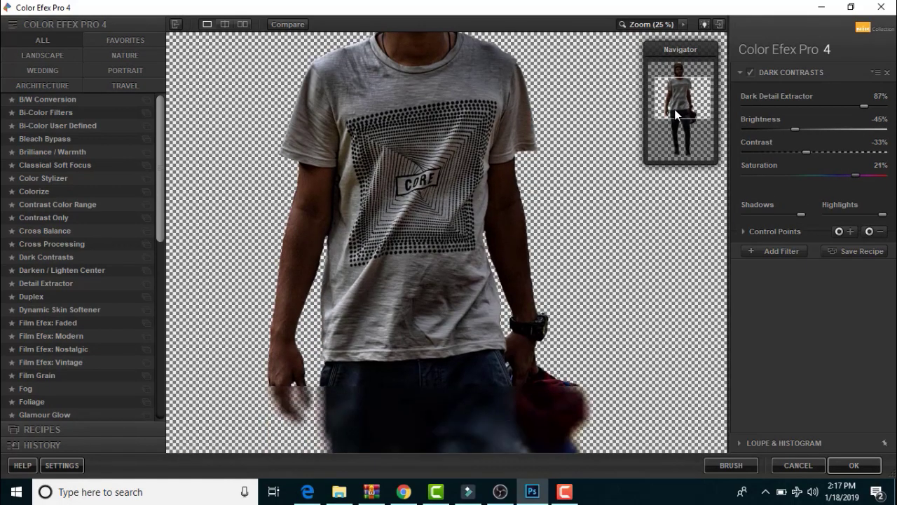
Step: Add Detail Extractor at 8% extraction with 26% saturation
click(781, 250)
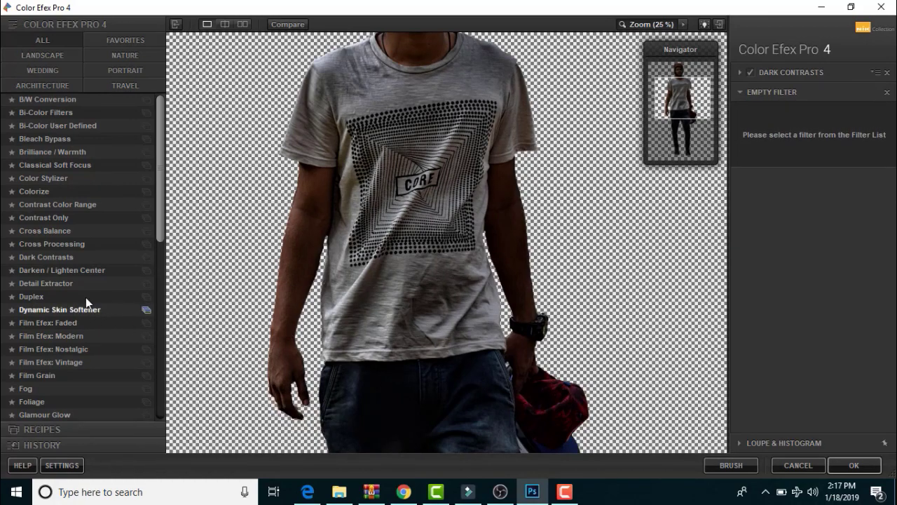
click(49, 283)
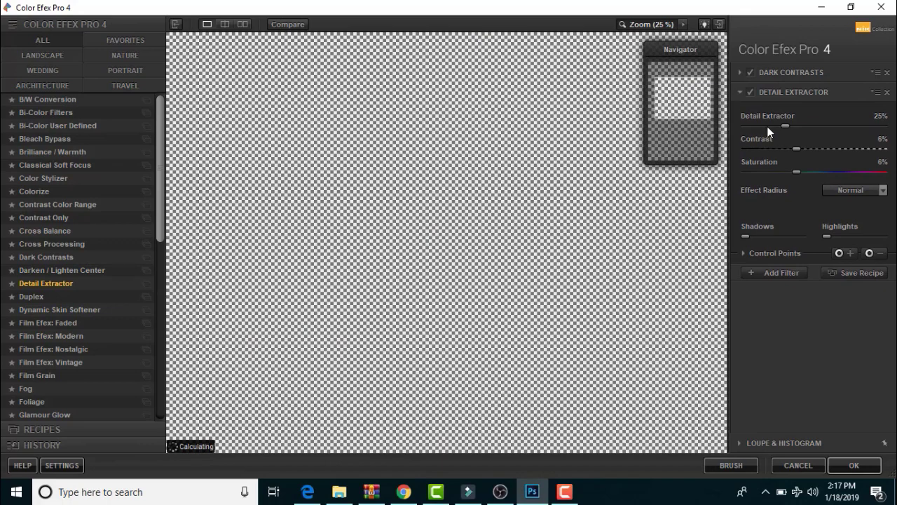
click(765, 125)
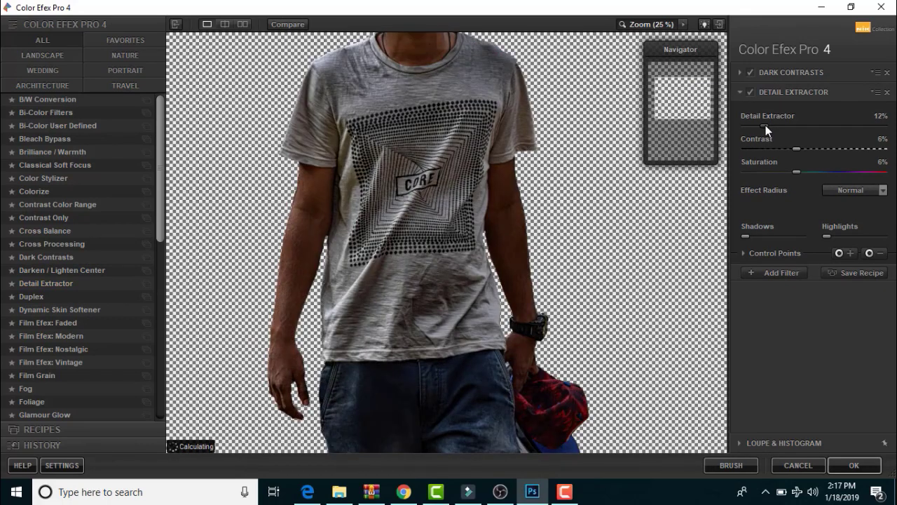
drag(766, 125, 758, 124)
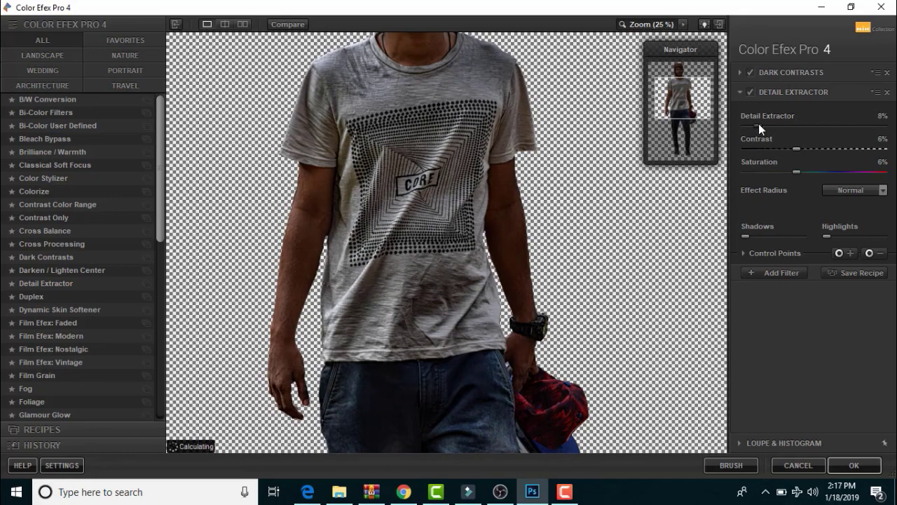
click(686, 117)
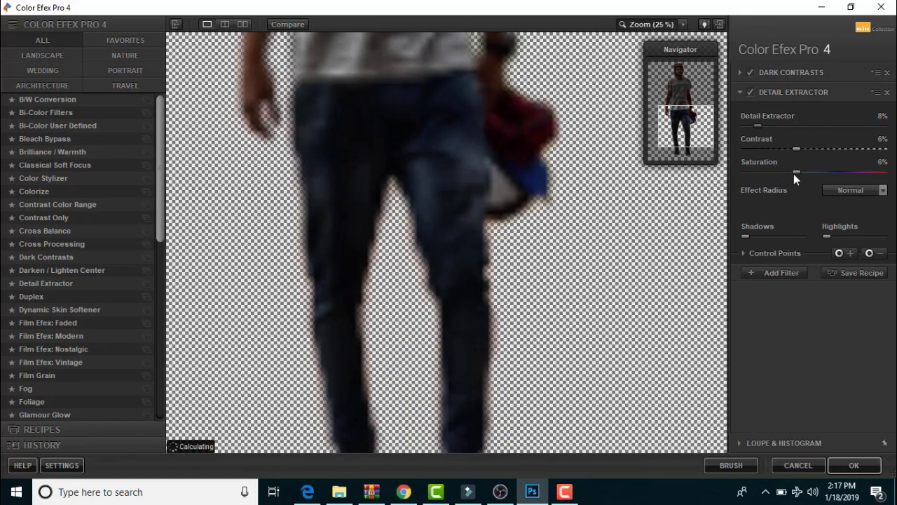
drag(793, 174, 815, 171)
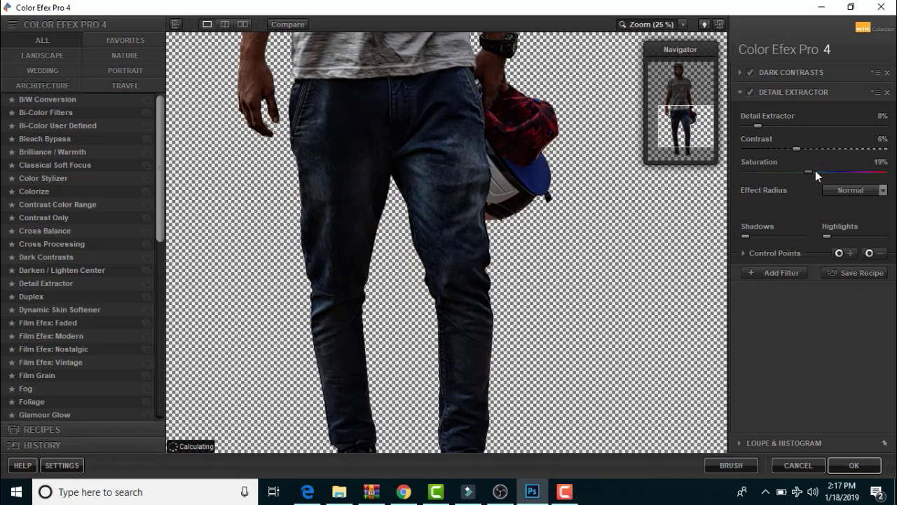
click(680, 100)
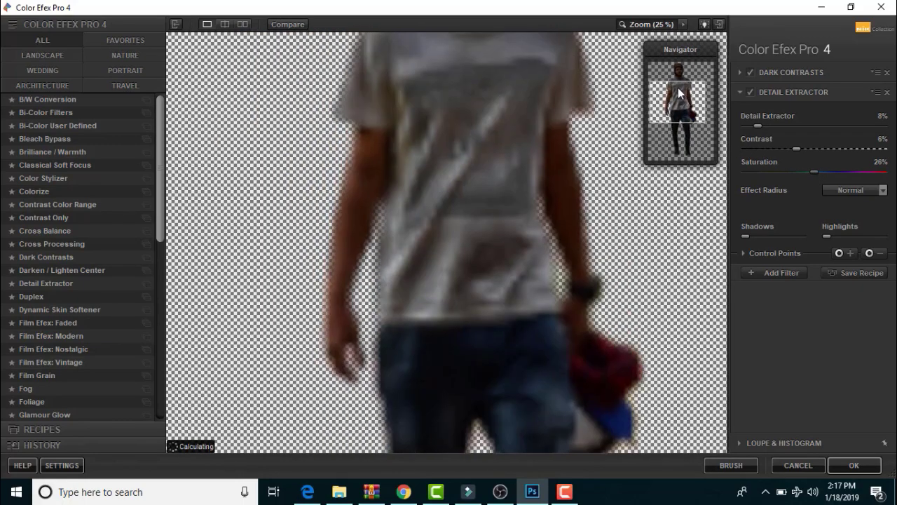
drag(679, 93, 689, 85)
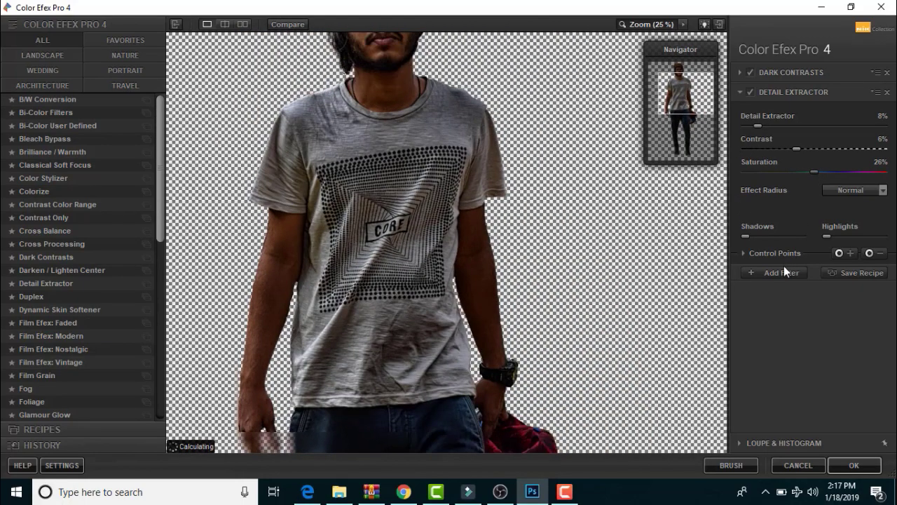
Step: Add Cross Balance with the Tungsten To Daylight (2) preset at 21% strength
click(779, 272)
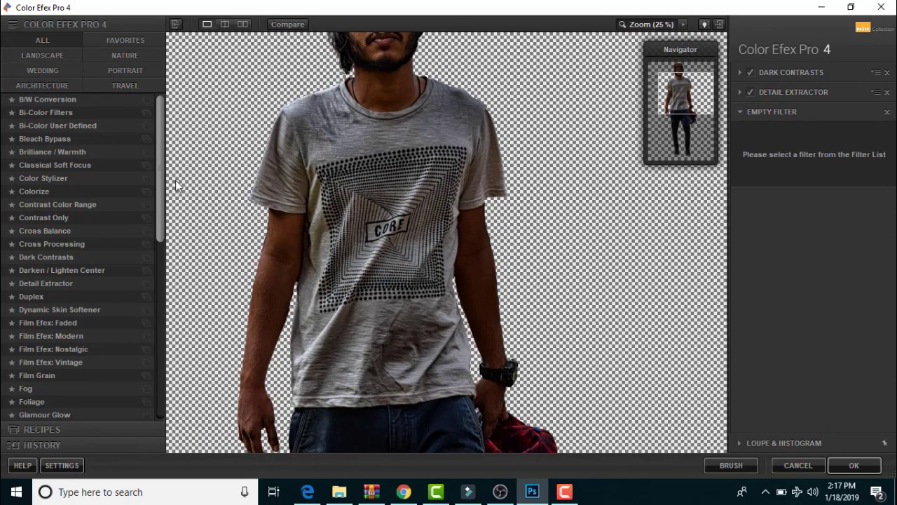
click(46, 231)
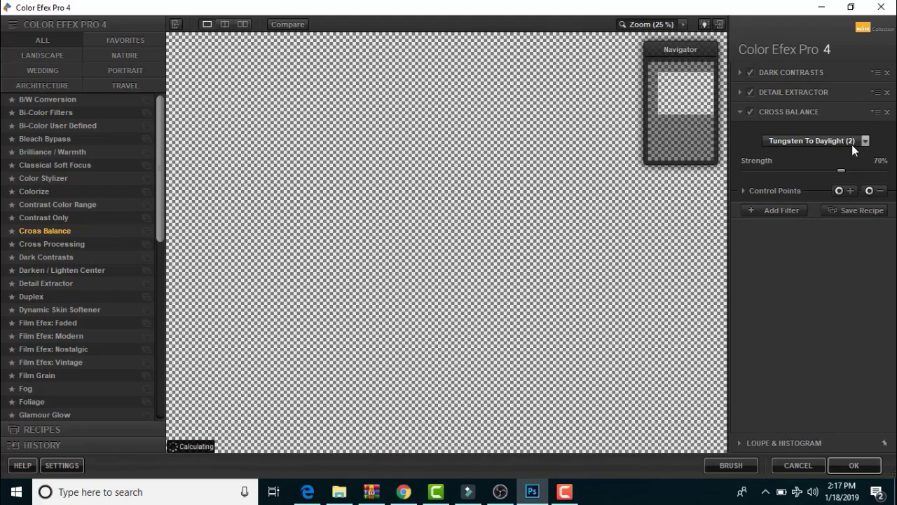
click(813, 140)
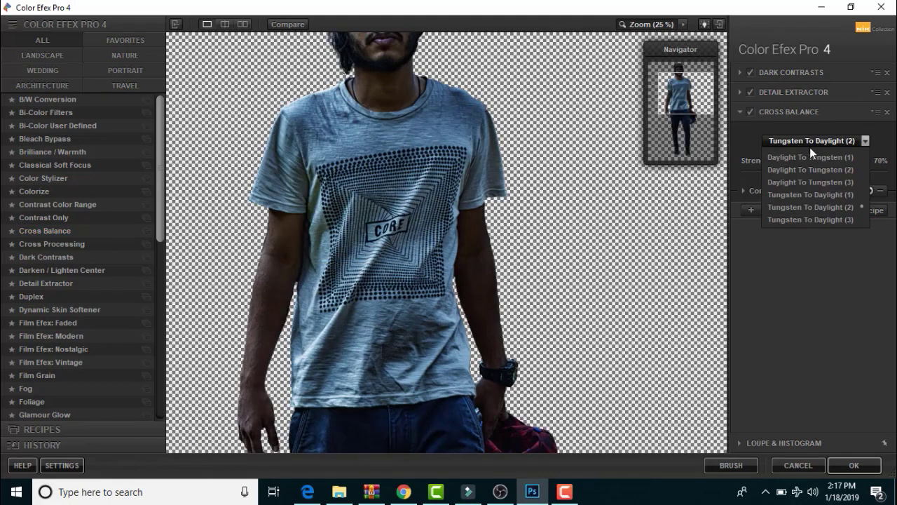
click(801, 207)
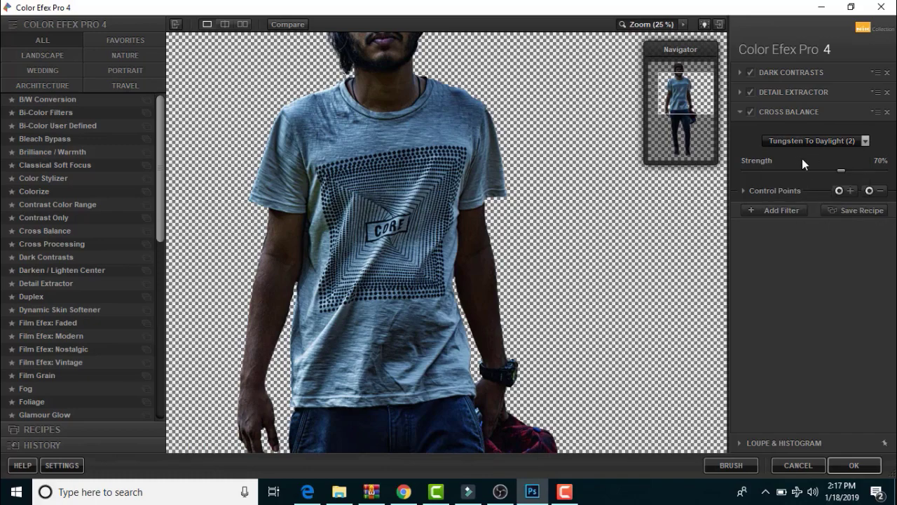
click(775, 171)
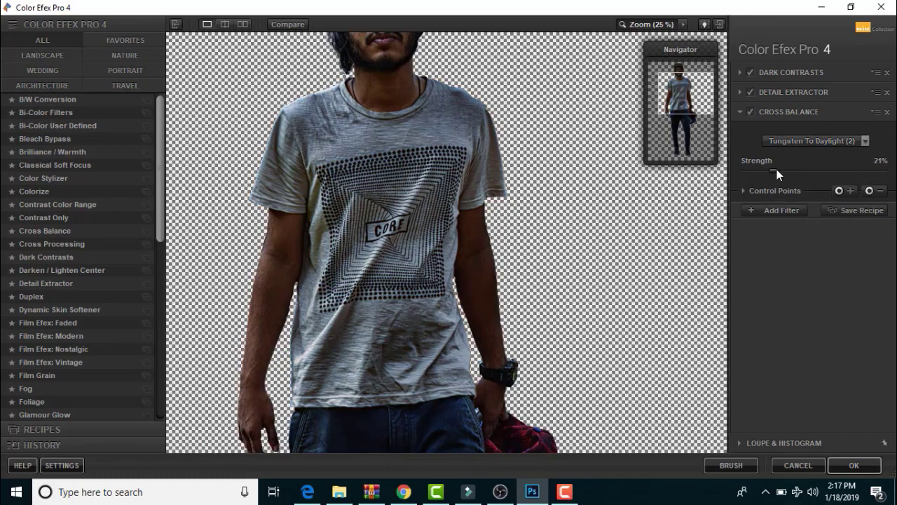
click(777, 210)
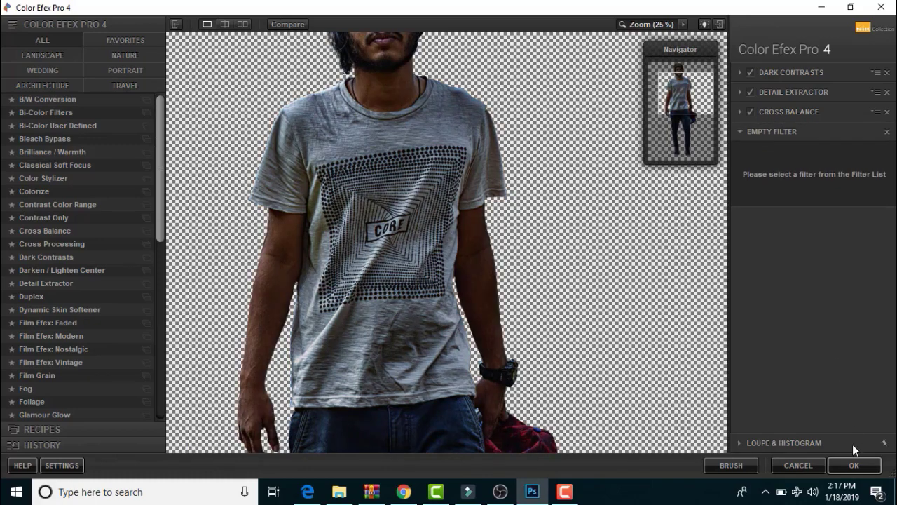
Step: Apply the Color Efex Pro 4 effects and zoom to 29.8% on the man's face and beanie
click(854, 464)
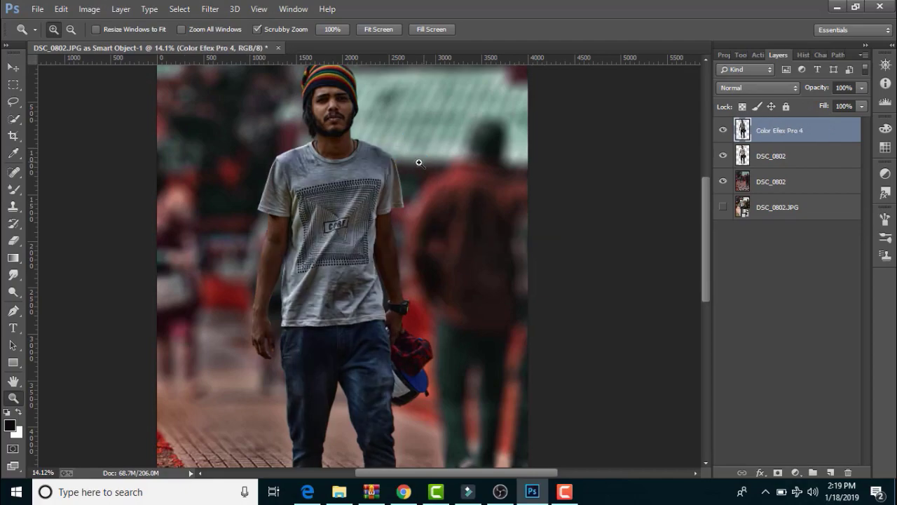
click(388, 151)
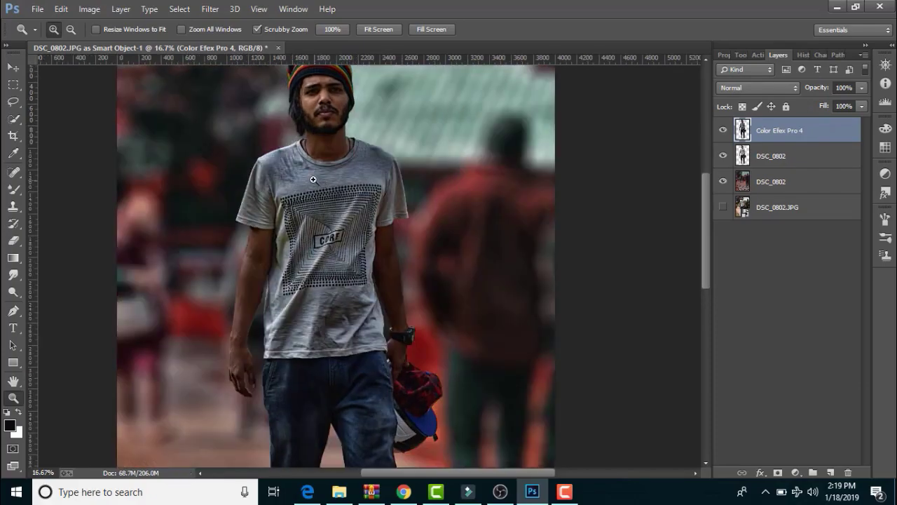
scroll(344, 201, up, 2)
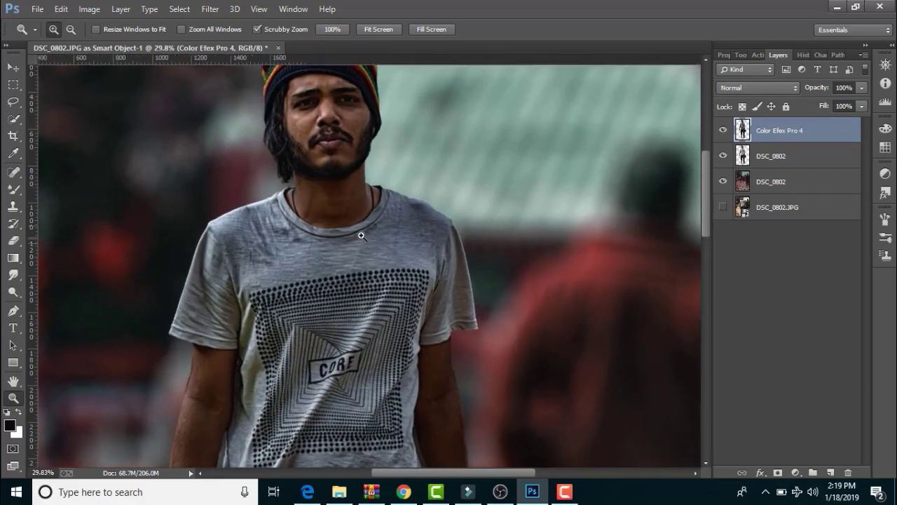
scroll(355, 224, up, 2)
scroll(407, 204, up, 2)
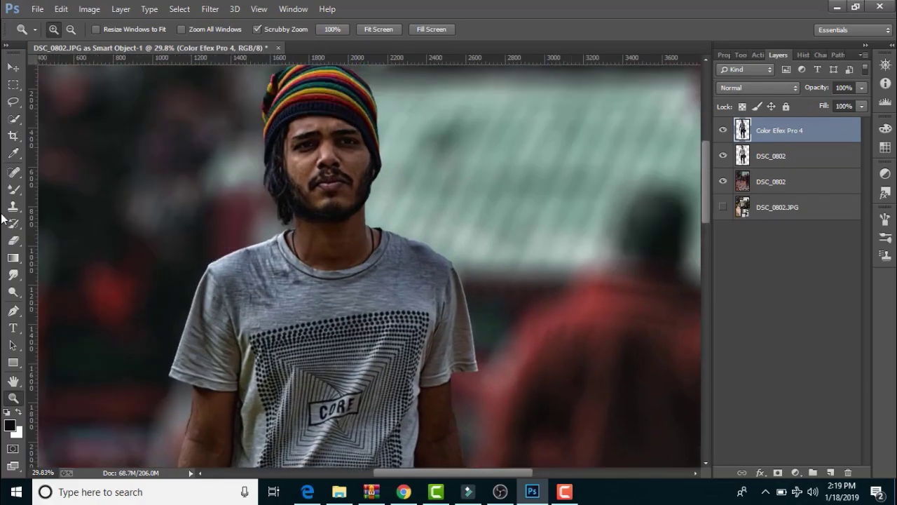
Step: Pick the Brush, undo a test stroke, and add a layer mask to the Color Efex Pro 4 layer
click(12, 190)
click(63, 188)
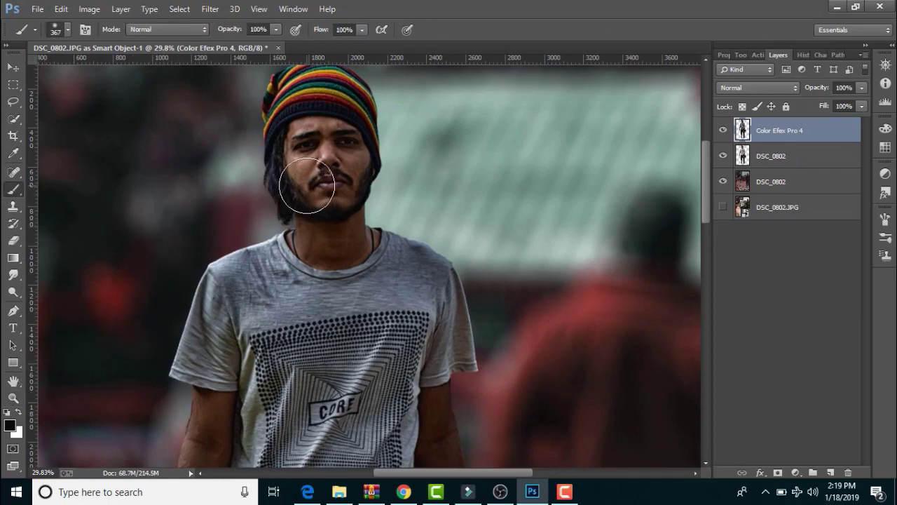
key(bracketleft)
key(bracketleft)
key(bracketleft)
drag(309, 183, 329, 185)
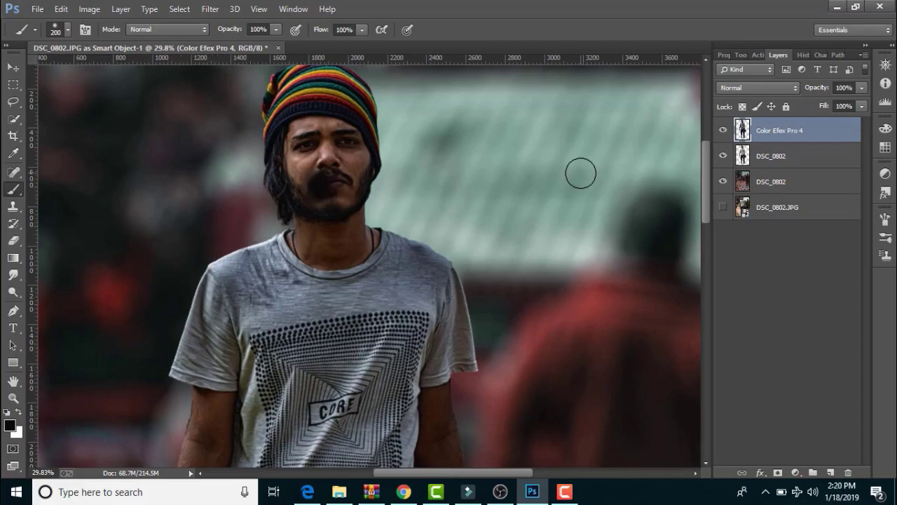
key(ctrl+z)
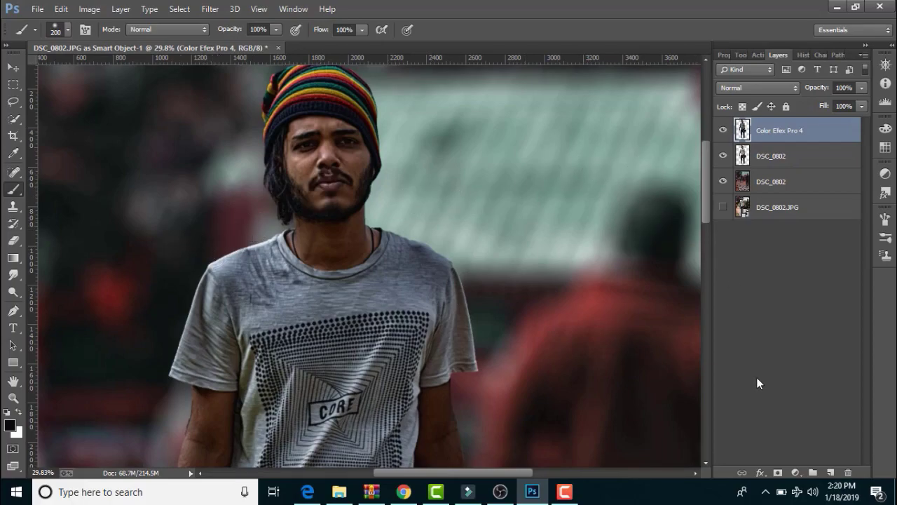
click(779, 474)
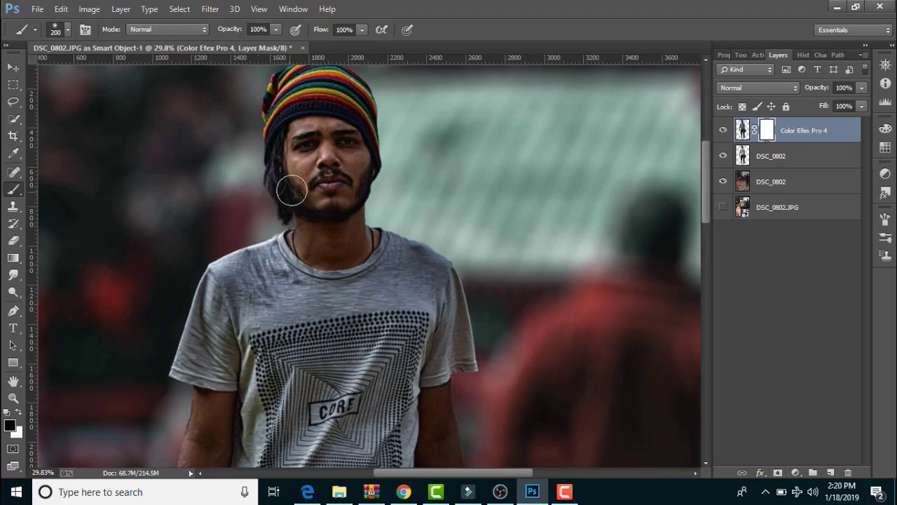
Step: Resize the brush while moving across the man's face, neck and arms
key(bracketleft)
key(bracketleft)
key(bracketleft)
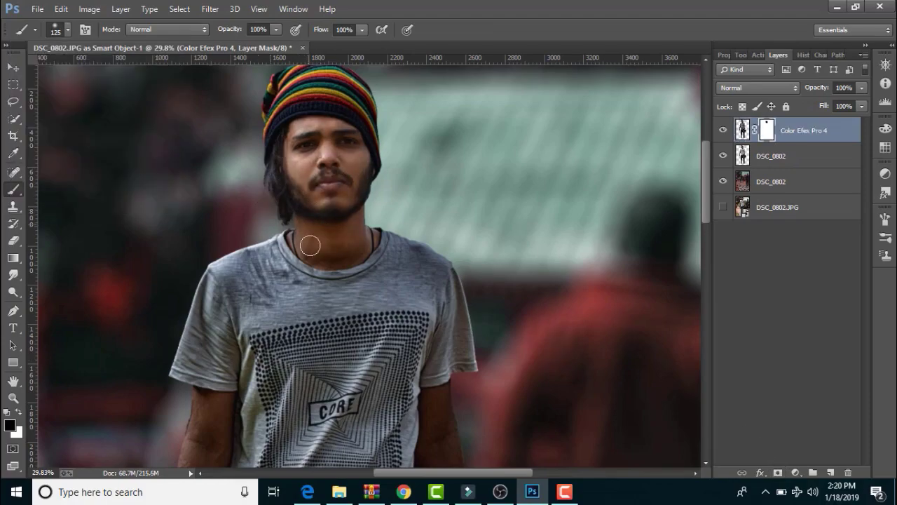
scroll(307, 243, up, 3)
key(bracketleft)
scroll(327, 214, down, 5)
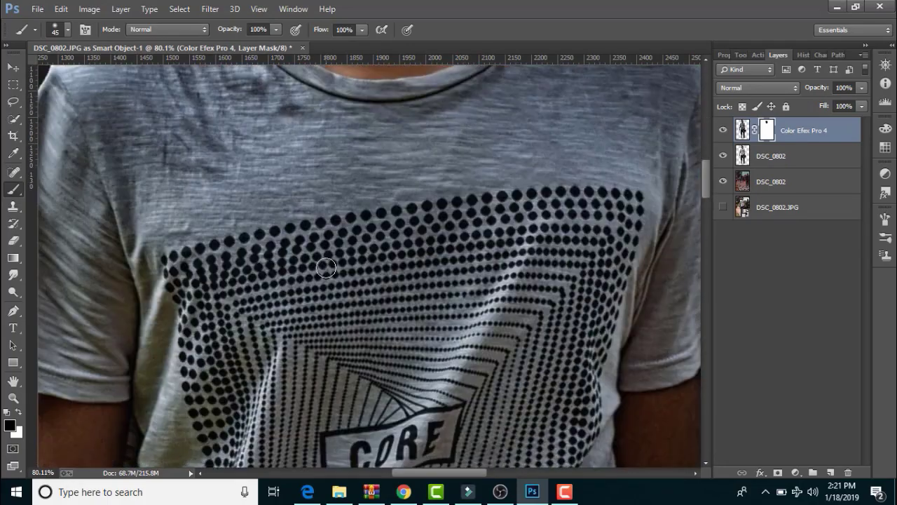
scroll(365, 182, right, 5)
scroll(360, 194, down, 1)
key(bracketright)
key(bracketright)
key(bracketright)
scroll(408, 240, down, 4)
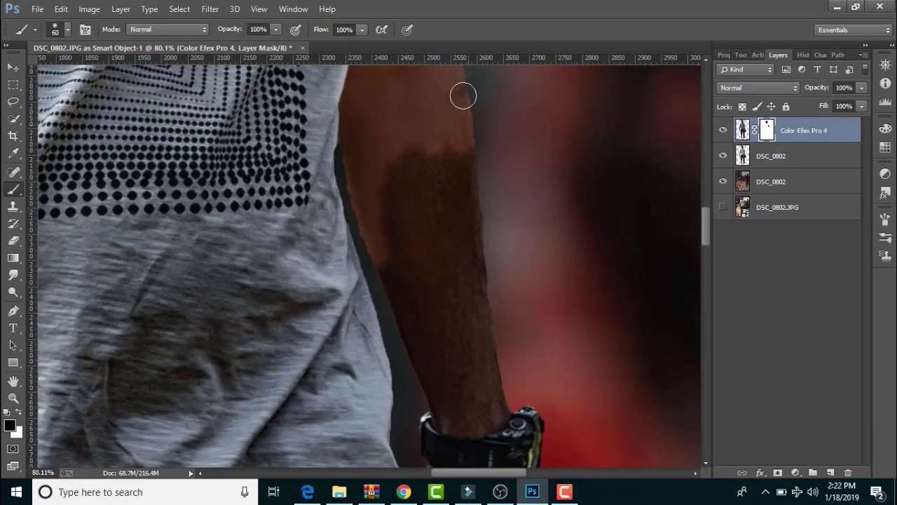
scroll(462, 94, down, 3)
scroll(489, 308, down, 3)
scroll(489, 308, down, 1)
scroll(464, 356, left, 6)
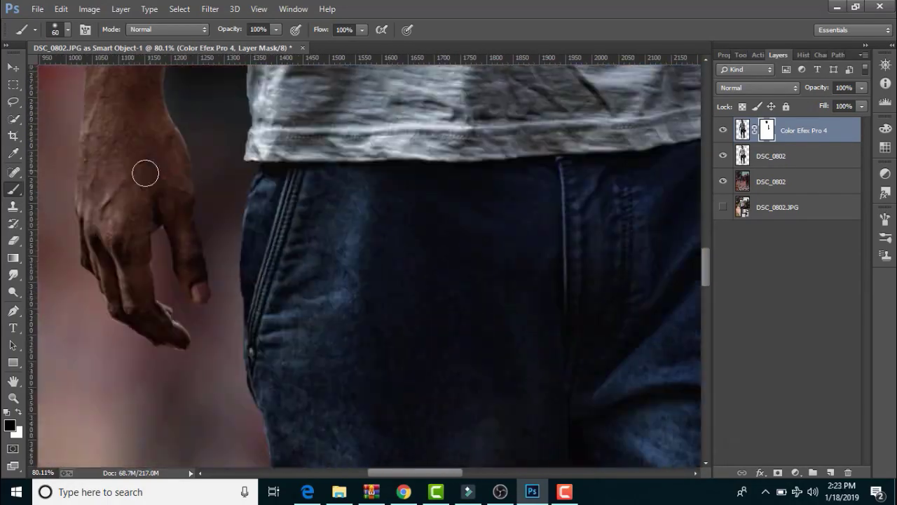
key(bracketright)
key(bracketright)
scroll(144, 172, up, 4)
scroll(157, 220, up, 4)
scroll(181, 160, up, 2)
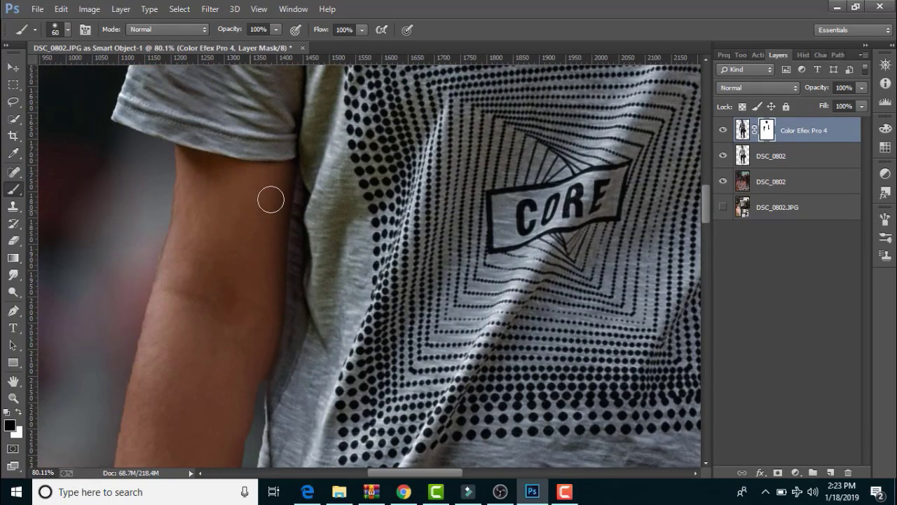
Step: Switch to the Eraser and adjust its size
key(e)
scroll(272, 198, right, 5)
scroll(508, 213, down, 1)
key(alt+bracketleft)
Step: Toggle the DSC_0802 layer off and resize the Eraser over the face area
scroll(105, 185, left, 5)
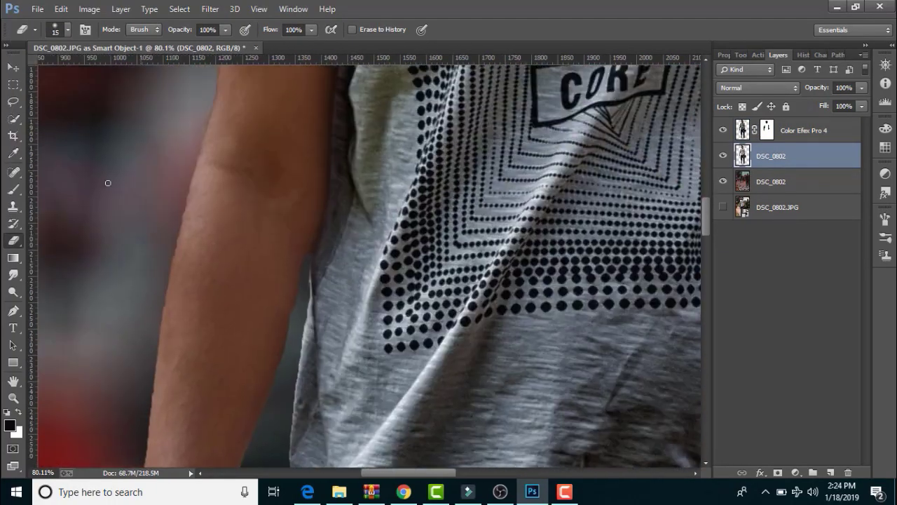
scroll(131, 294, down, 5)
key(z)
click(723, 156)
key(e)
scroll(445, 280, up, 5)
scroll(371, 270, up, 2)
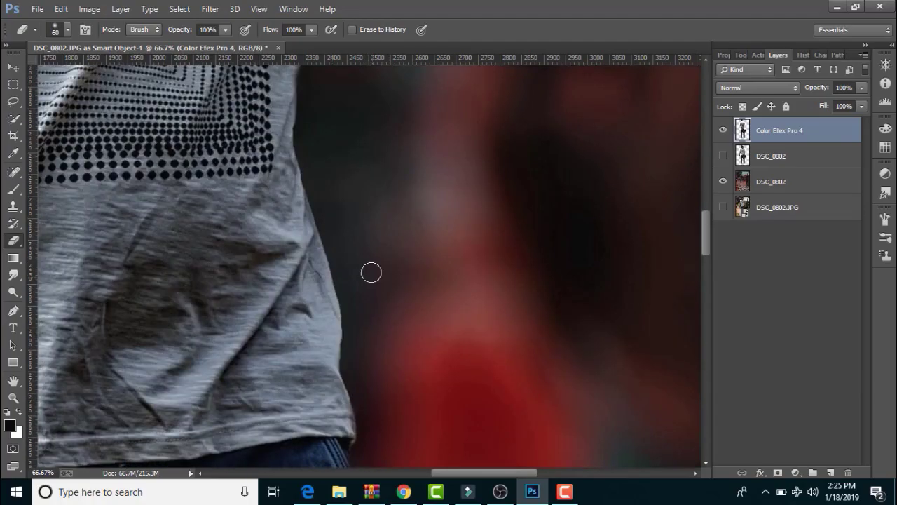
scroll(229, 144, up, 5)
scroll(183, 264, up, 2)
scroll(182, 265, up, 2)
key(bracketleft)
key(bracketleft)
key(bracketleft)
Step: Hide the DSC_0802 layer and fit the whole image on screen
click(722, 156)
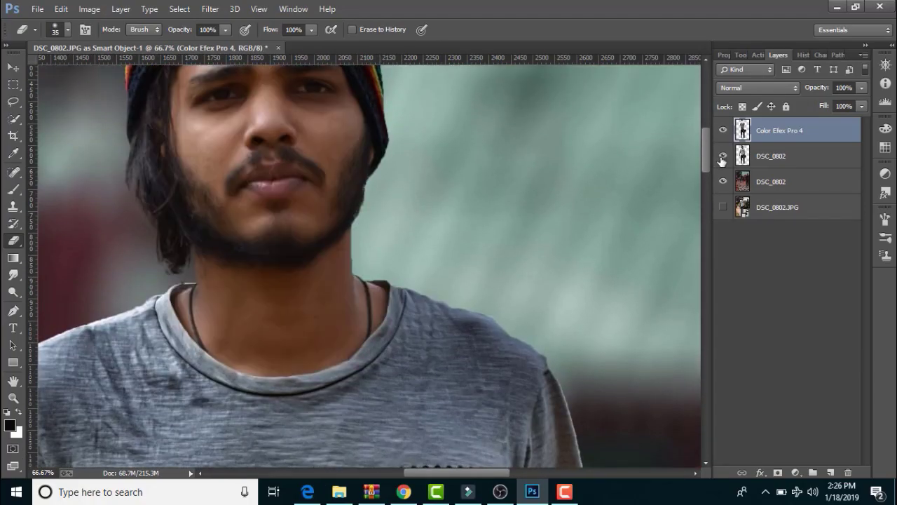
click(723, 158)
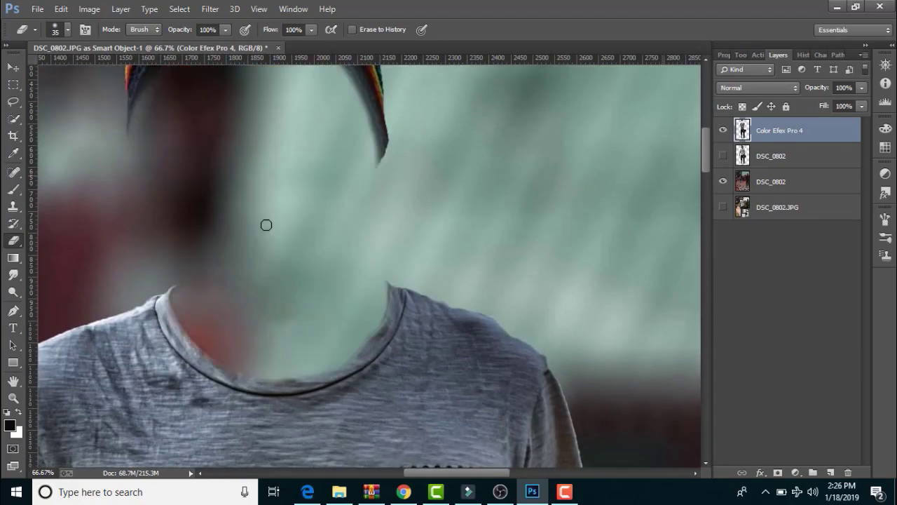
click(12, 399)
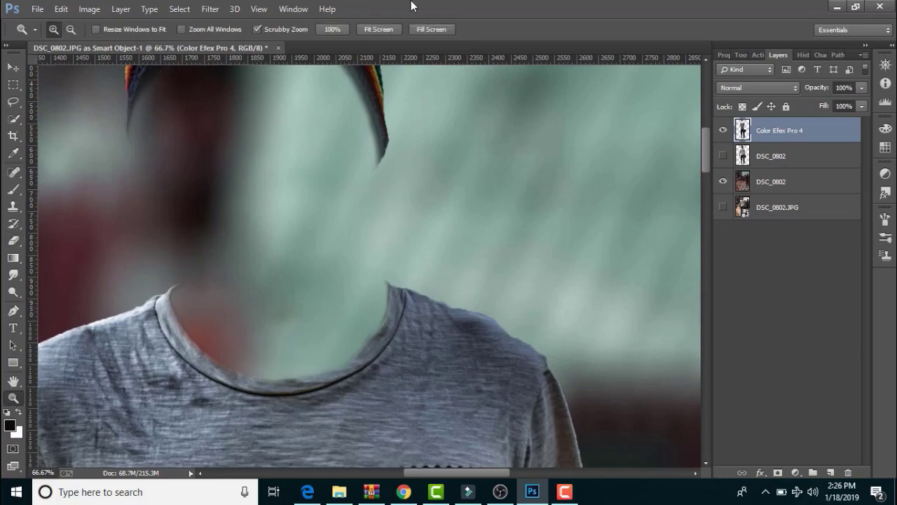
click(378, 29)
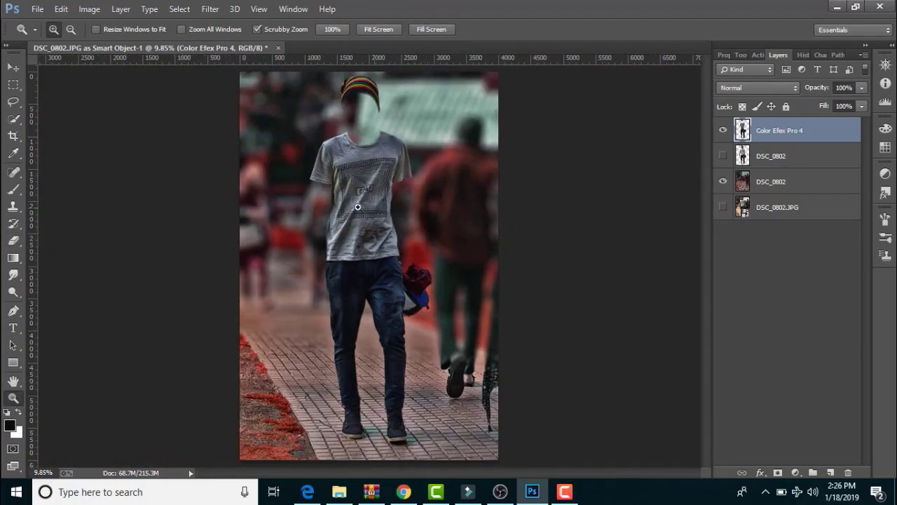
Step: Apply a Camera Raw Filter with Temperature +7, Contrast +7 and Clarity +13
click(219, 9)
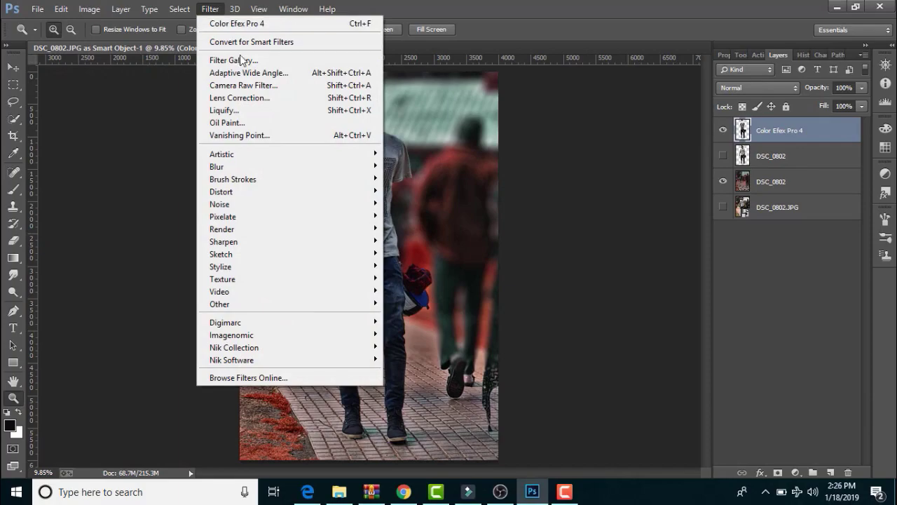
click(245, 84)
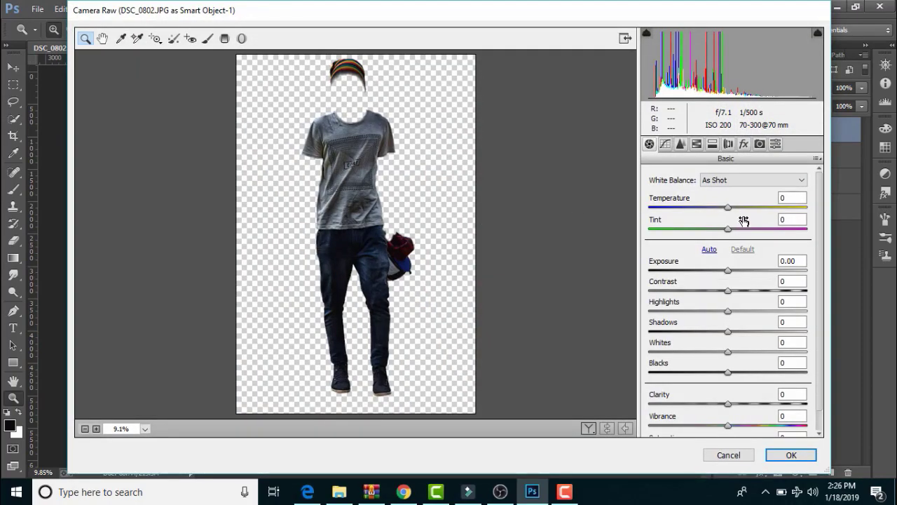
drag(729, 207, 735, 208)
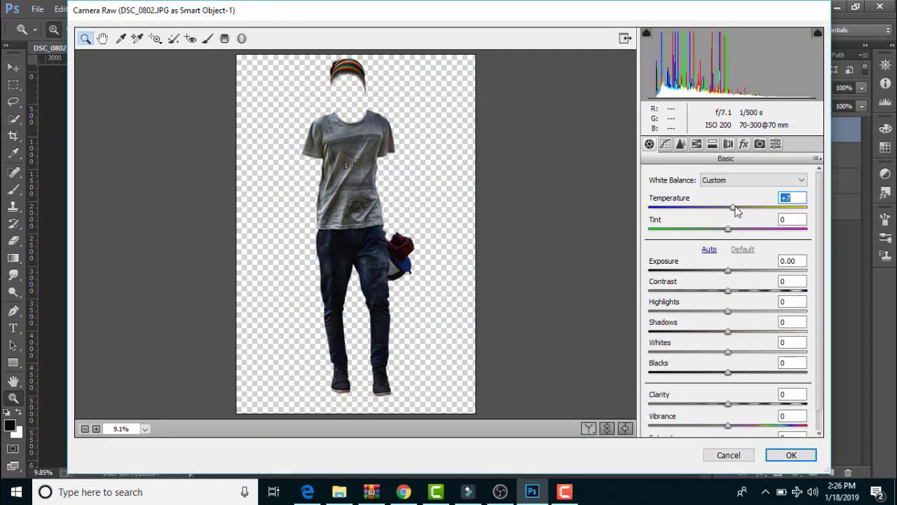
drag(728, 290, 734, 290)
scroll(734, 370, down, 1)
drag(727, 380, 737, 379)
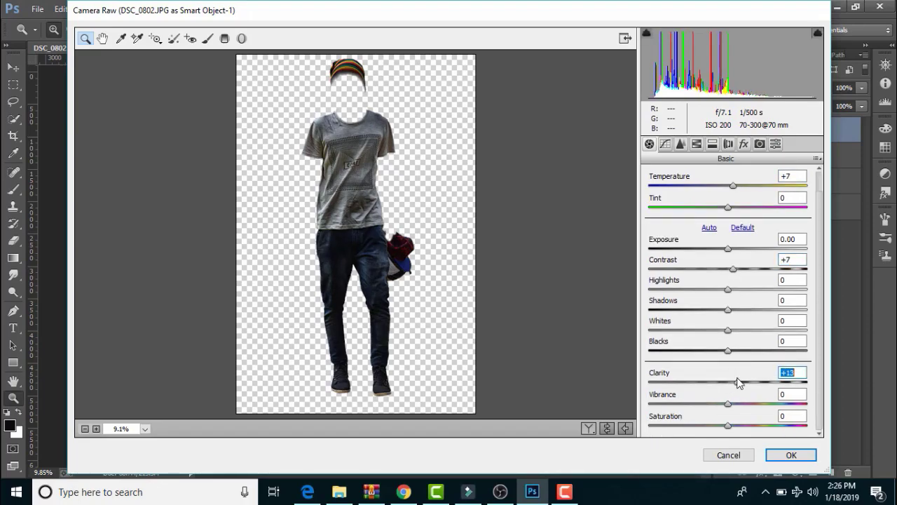
Step: Sharpen the figure with Amount 93, Radius 1.7 and Detail 36
click(680, 145)
drag(649, 197, 714, 198)
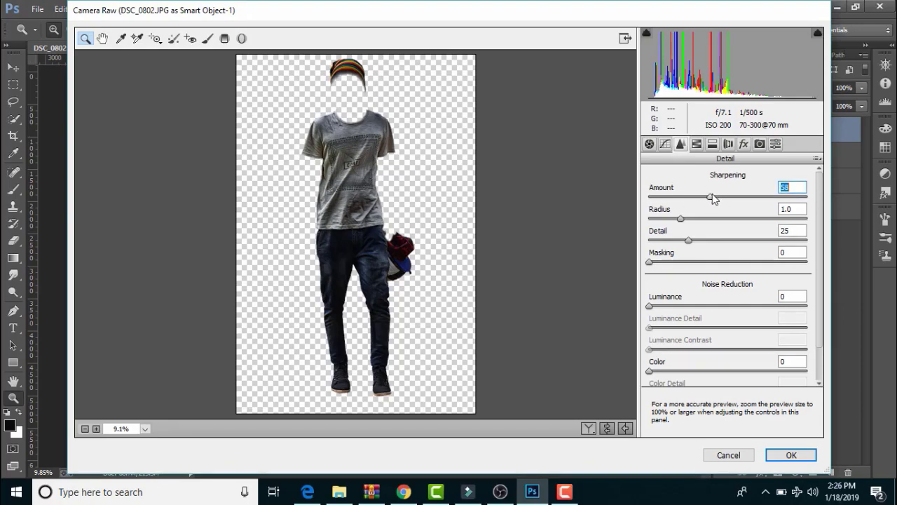
click(382, 214)
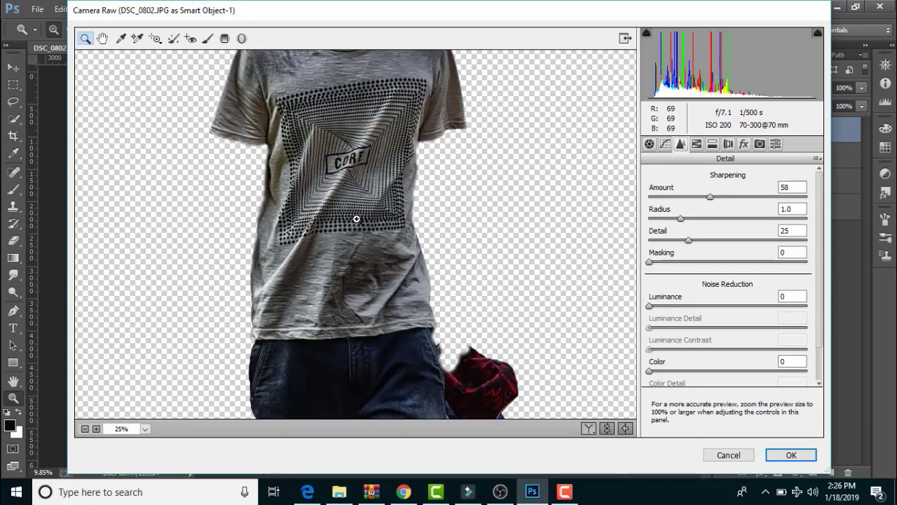
drag(690, 217, 708, 217)
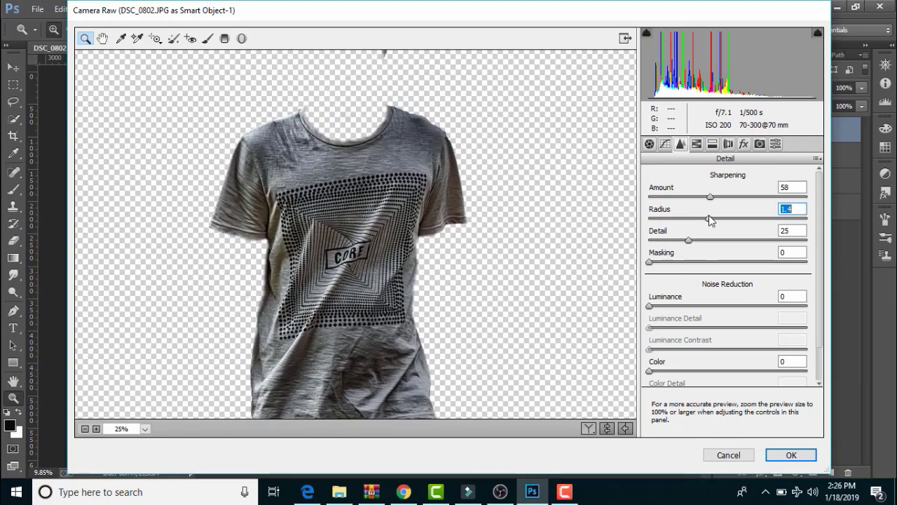
click(703, 240)
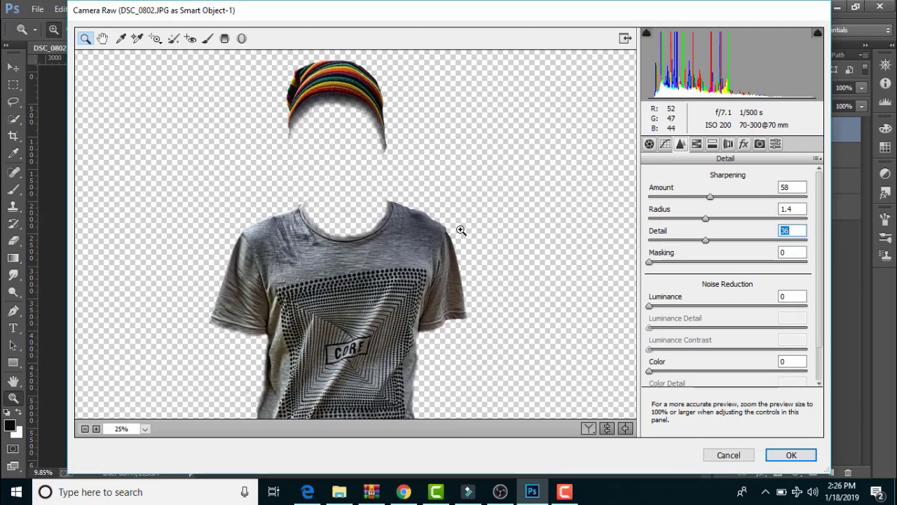
click(721, 197)
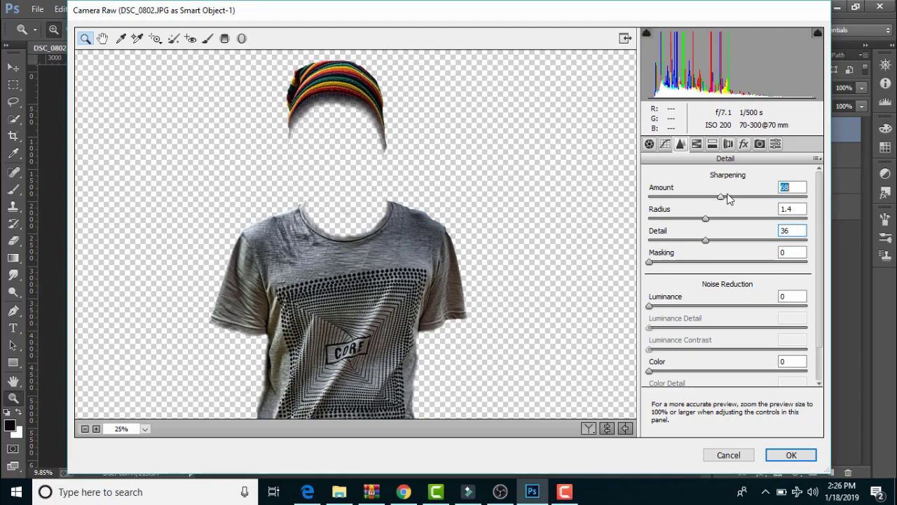
click(722, 218)
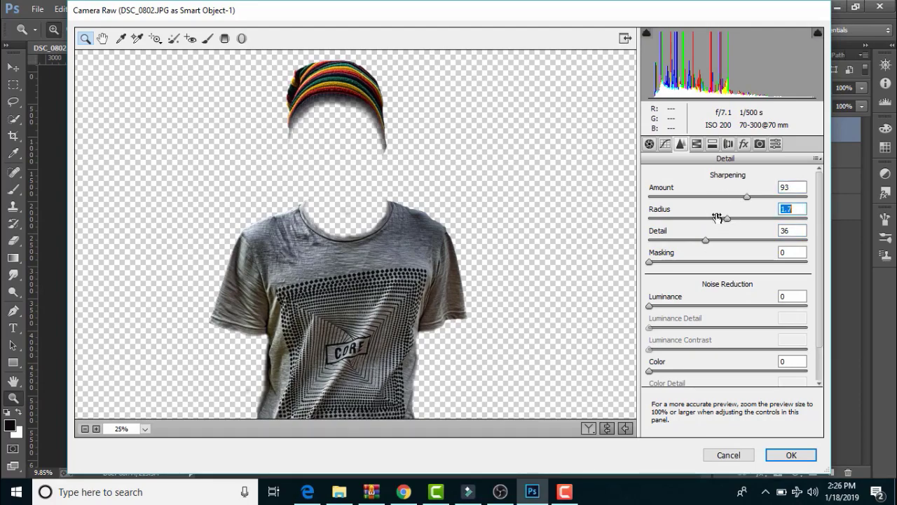
click(695, 144)
Step: In HSL, shift Blues hue to -31 and raise Aquas, Blues, Purples and Greens (+2) luminance
scroll(577, 296, down, 3)
scroll(577, 296, down, 3)
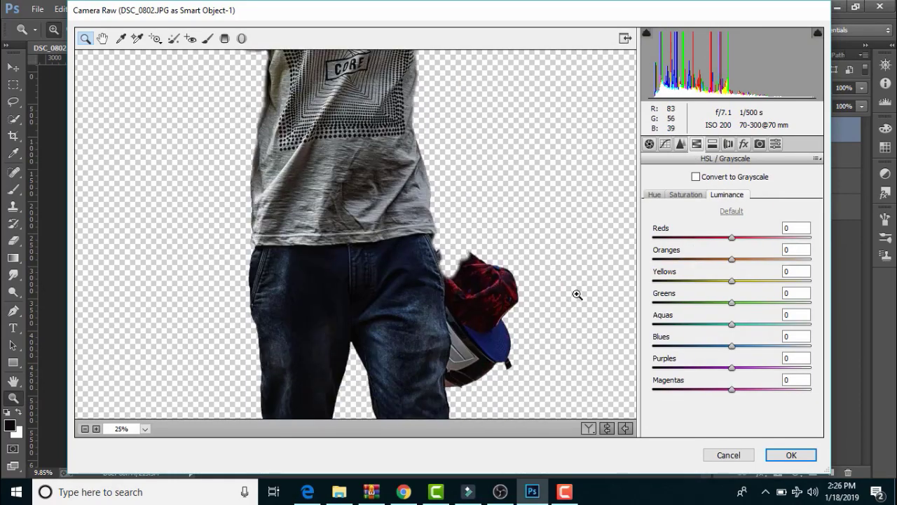
scroll(577, 296, down, 3)
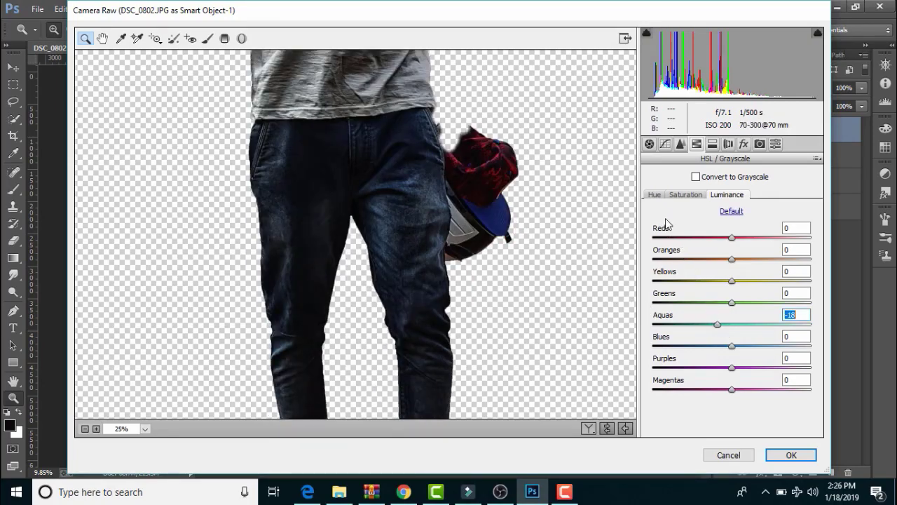
click(651, 195)
mouse_move(731, 345)
mouse_down()
mouse_move(707, 343)
mouse_move(701, 327)
mouse_move(768, 324)
mouse_move(718, 347)
mouse_move(742, 324)
mouse_move(747, 340)
mouse_move(761, 339)
mouse_move(753, 324)
mouse_up()
click(688, 195)
click(727, 195)
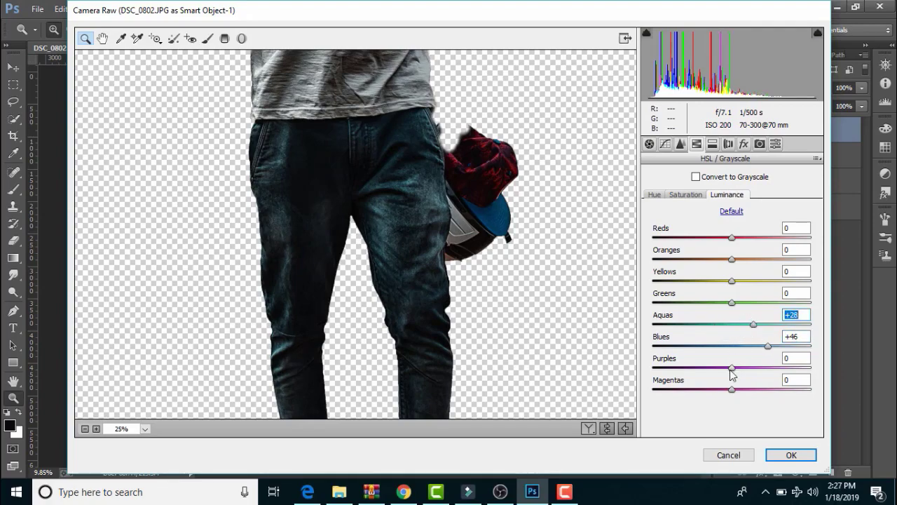
drag(731, 369, 746, 367)
scroll(372, 236, up, 3)
scroll(376, 220, up, 4)
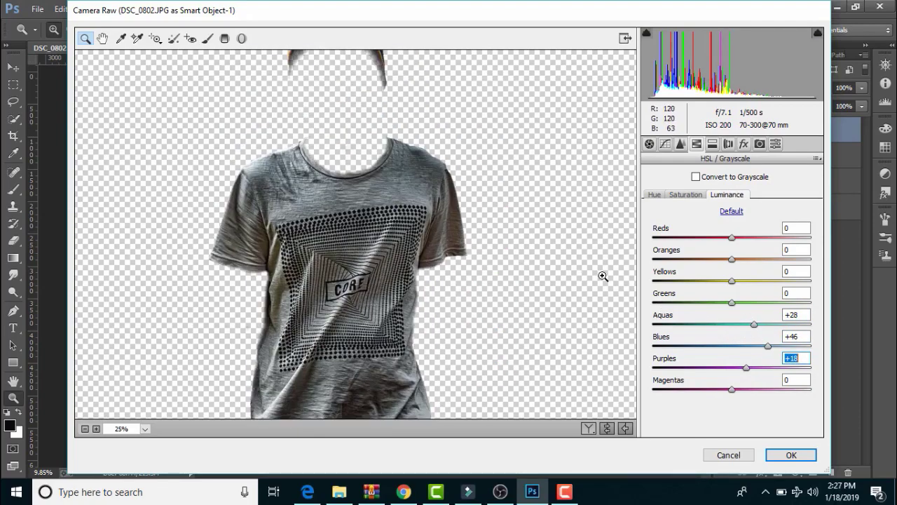
drag(735, 303, 732, 299)
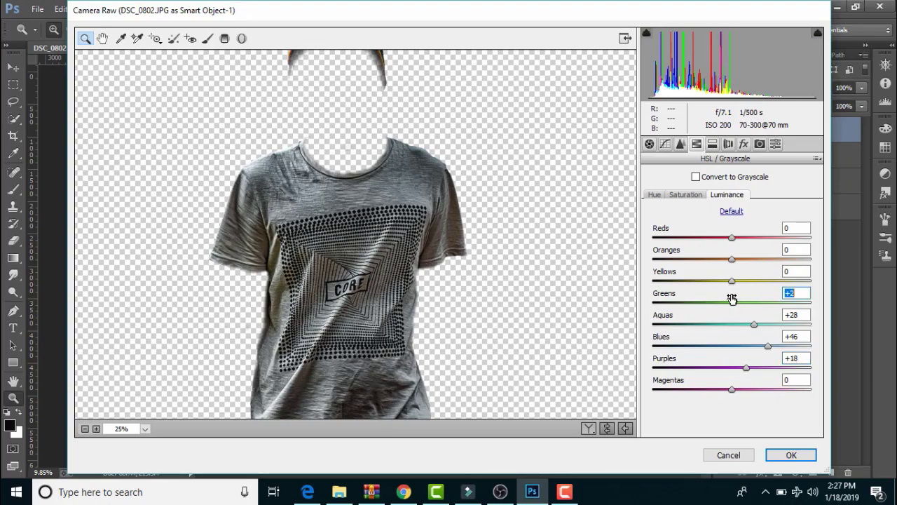
Step: Split-tone the highlights teal at Hue 156, Saturation 7, and apply the filter
click(711, 145)
mouse_move(654, 197)
mouse_down()
mouse_move(657, 218)
mouse_move(705, 196)
mouse_move(736, 195)
mouse_move(722, 196)
mouse_up()
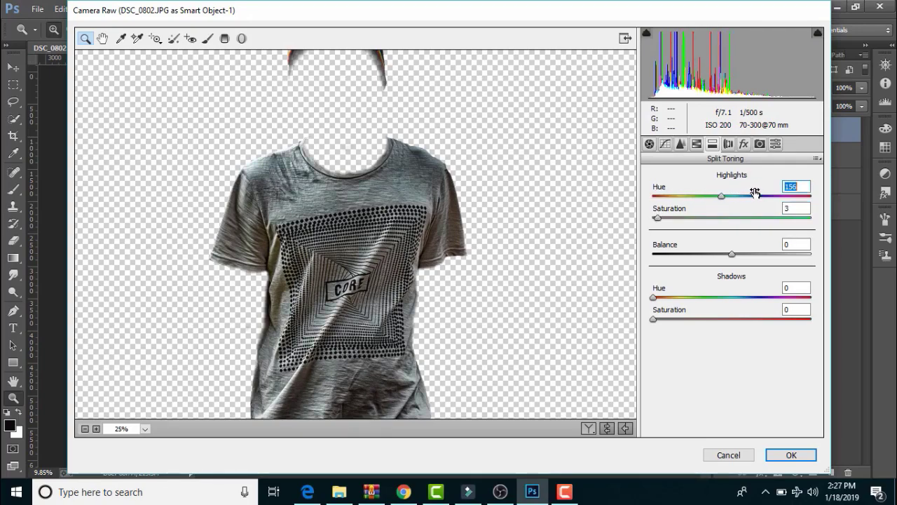
scroll(416, 223, down, 5)
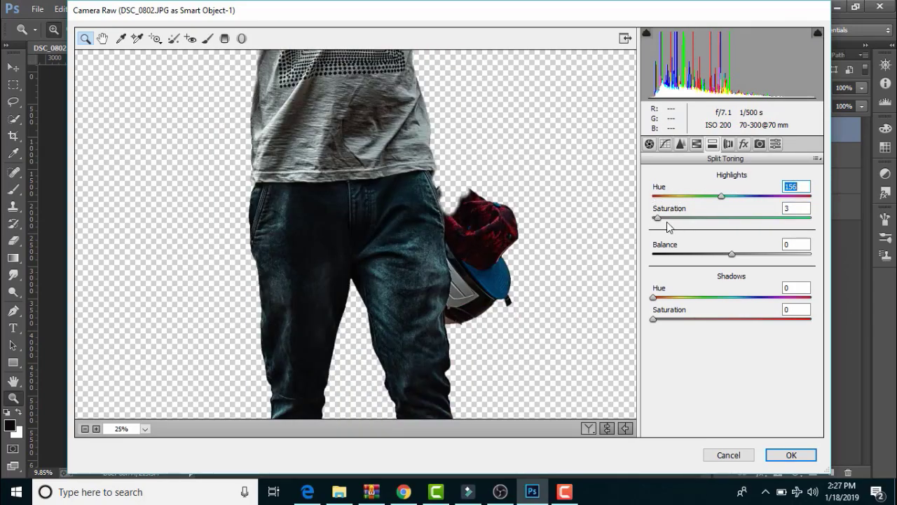
drag(657, 218, 665, 218)
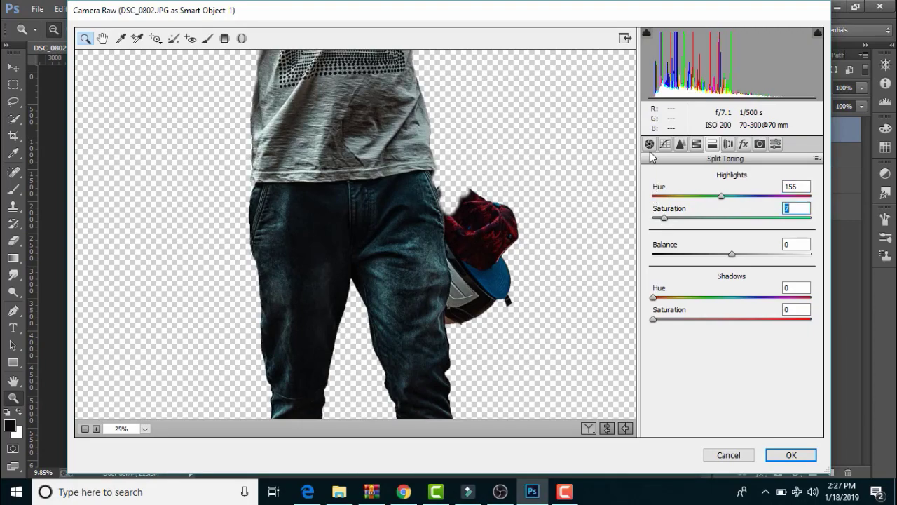
click(786, 452)
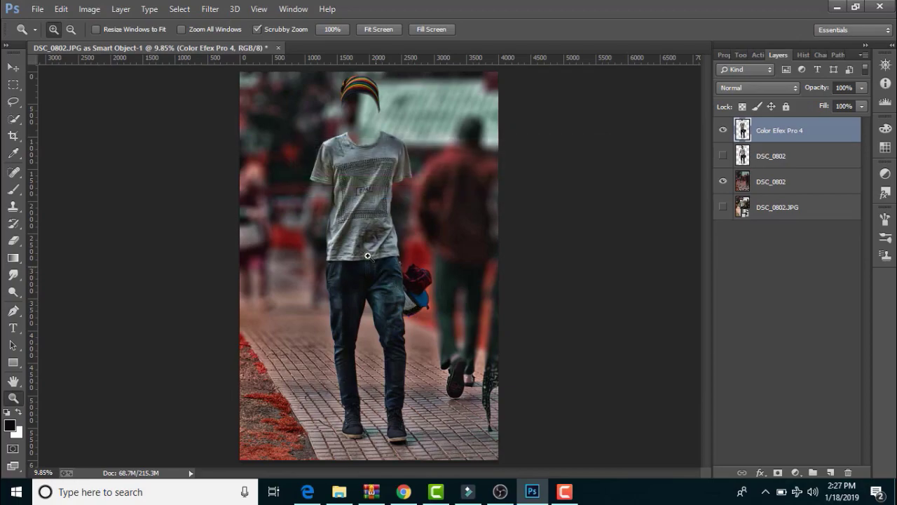
Step: Select and unhide the DSC_0802 layer, then launch Camera Raw Filter on it
click(730, 157)
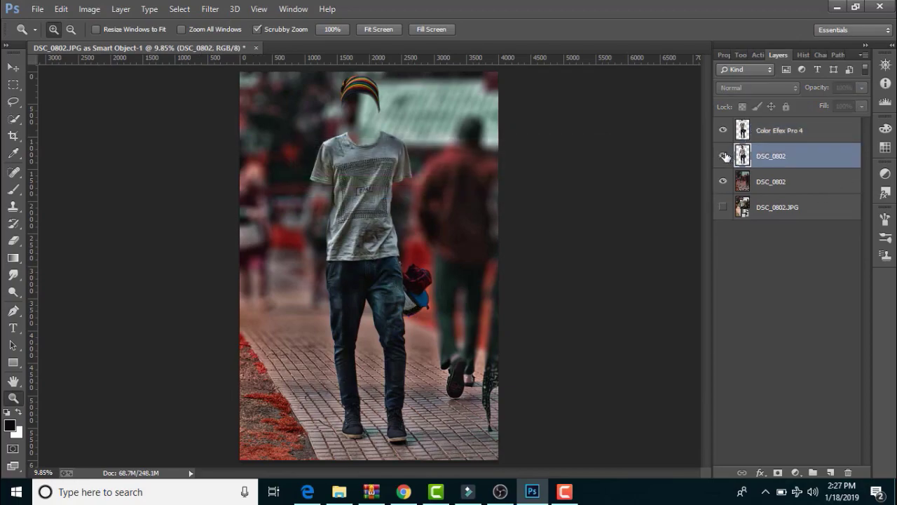
click(724, 156)
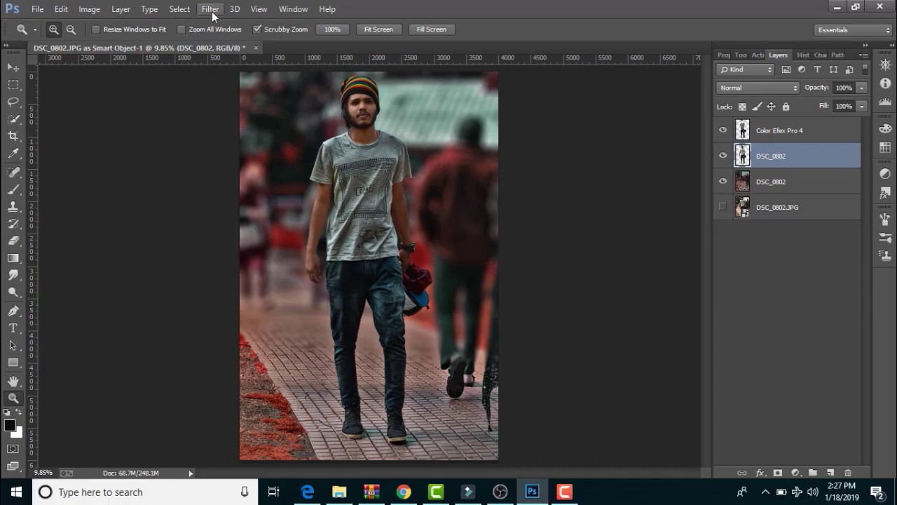
click(210, 9)
click(258, 86)
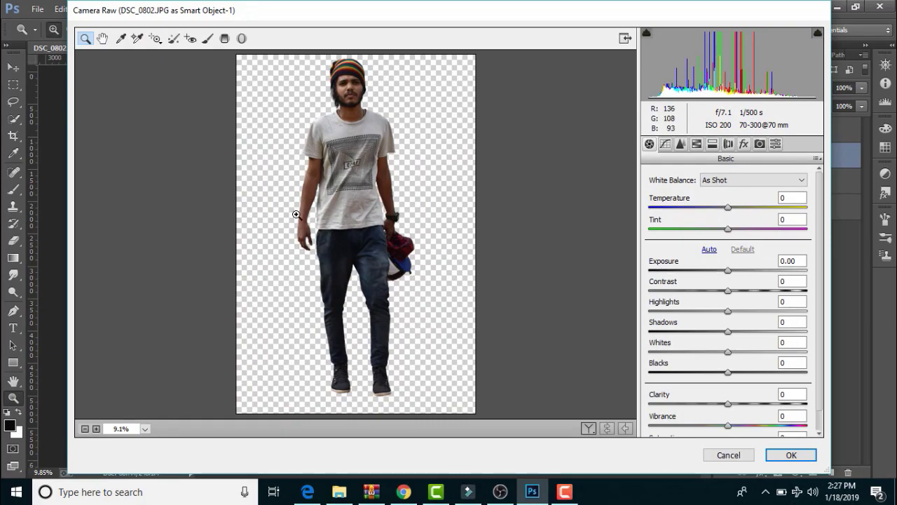
Step: Set the face layer to Exposure +0.20, Contrast +10, Blacks +24 and Clarity +19
click(296, 214)
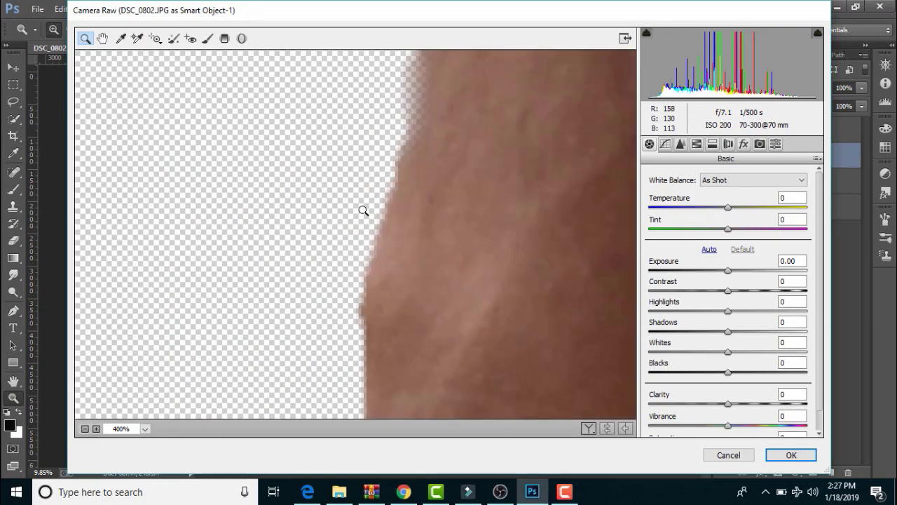
click(85, 428)
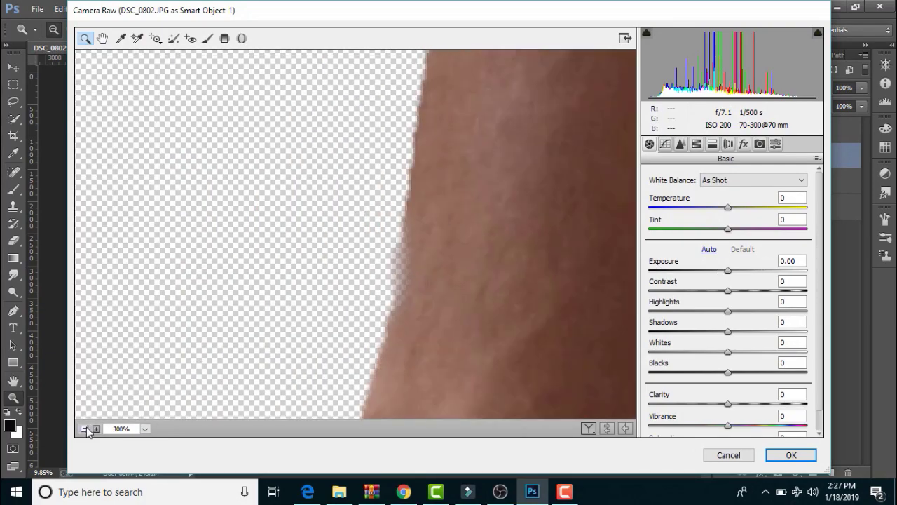
click(85, 428)
click(84, 428)
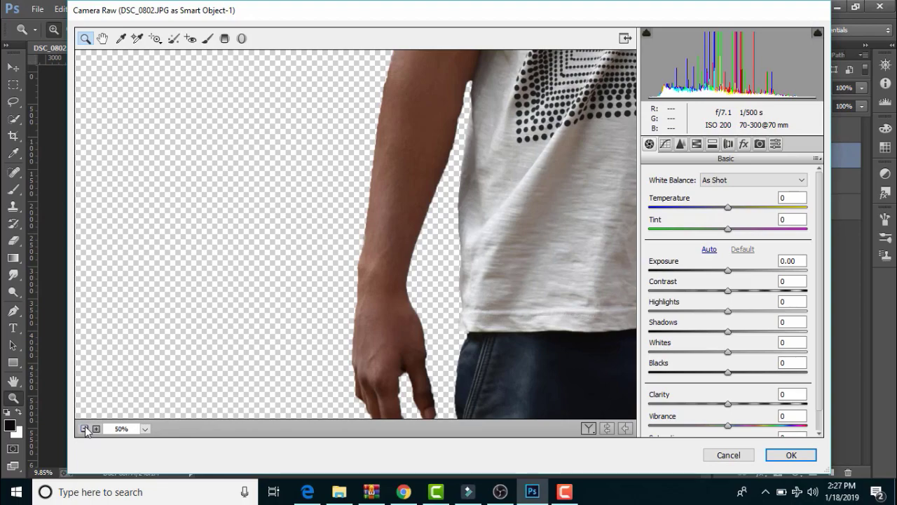
click(85, 428)
scroll(370, 272, up, 3)
scroll(371, 271, up, 3)
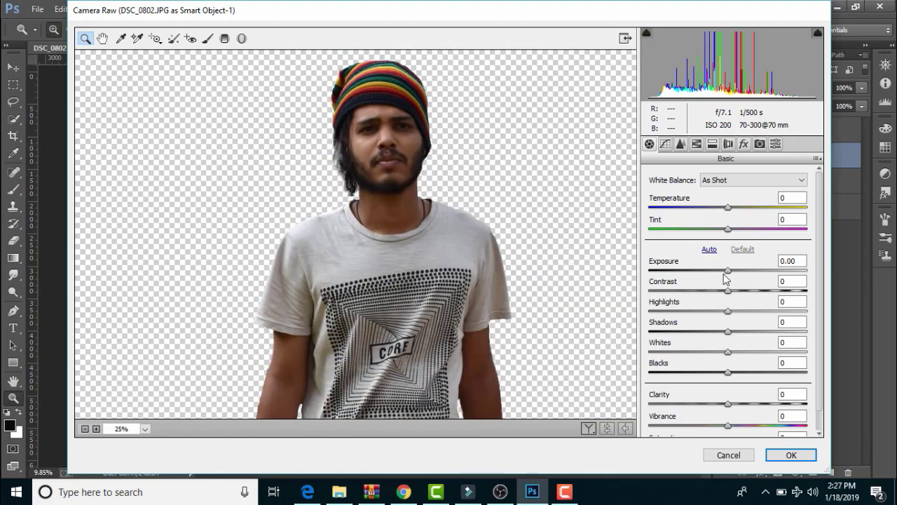
mouse_move(726, 270)
mouse_down()
mouse_move(742, 291)
mouse_move(742, 331)
mouse_move(759, 348)
mouse_move(748, 348)
mouse_up()
click(735, 290)
scroll(739, 344, down, 1)
drag(729, 381, 741, 381)
Step: Brighten and desaturate reds and oranges, set Reds hue +44, Oranges hue 3, sharpen lightly, apply
click(697, 145)
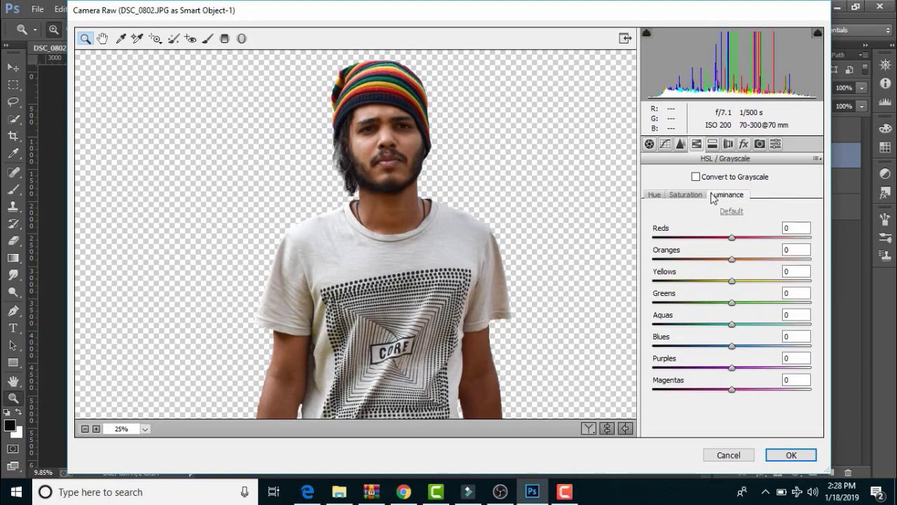
mouse_move(734, 259)
mouse_down()
mouse_move(747, 260)
mouse_move(759, 237)
mouse_move(745, 237)
mouse_up()
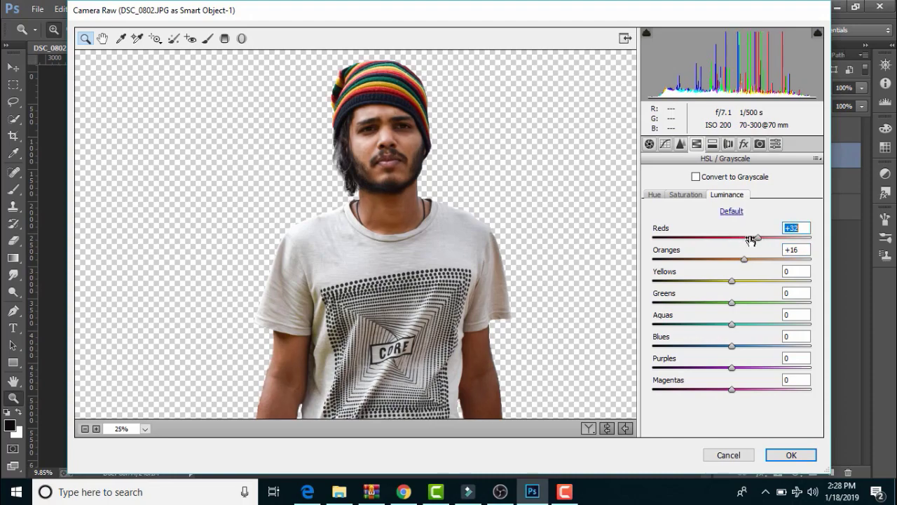
click(689, 196)
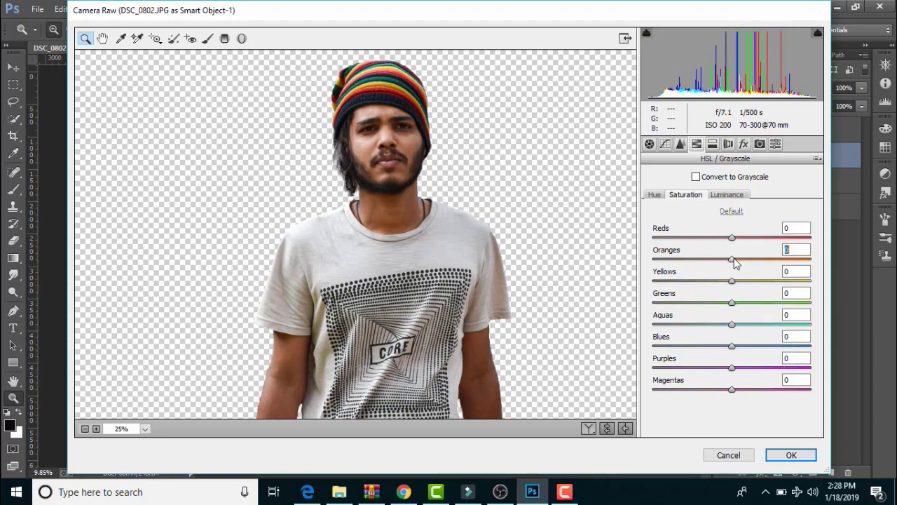
mouse_move(732, 259)
mouse_down()
mouse_move(729, 238)
mouse_move(763, 239)
mouse_move(729, 260)
mouse_up()
click(655, 195)
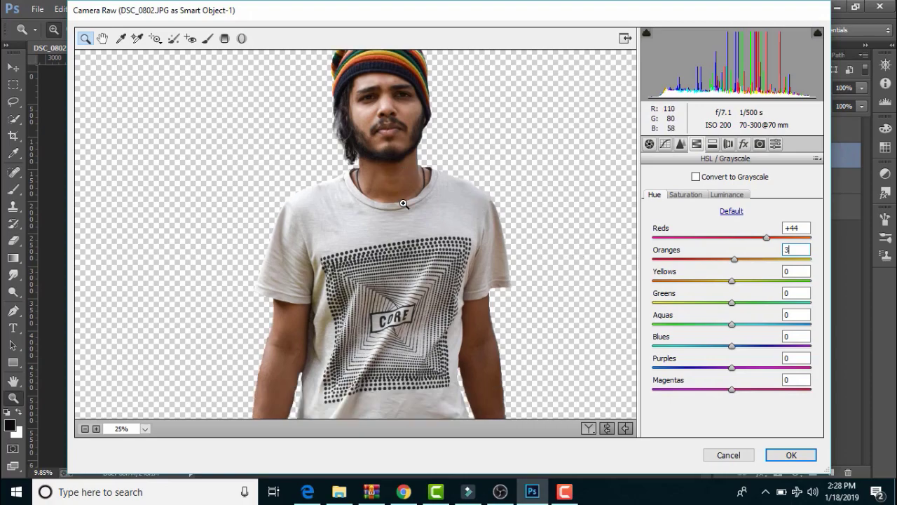
click(680, 143)
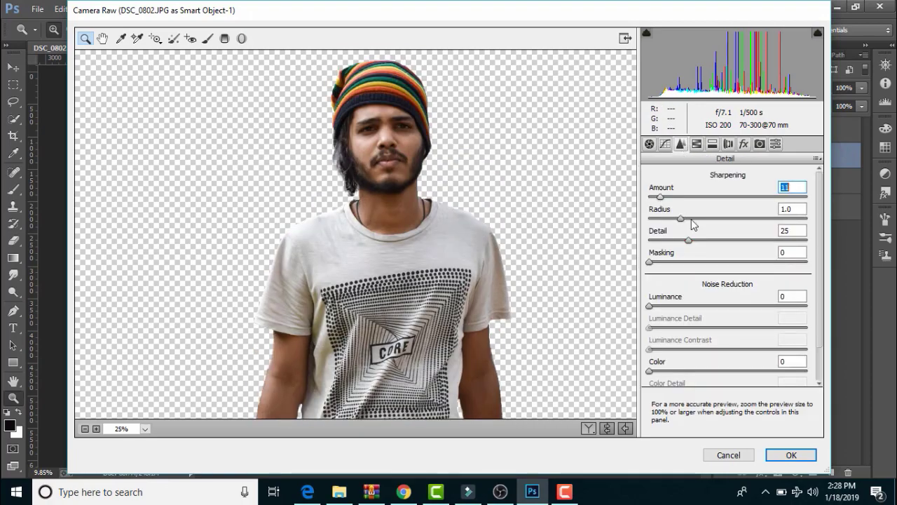
click(791, 454)
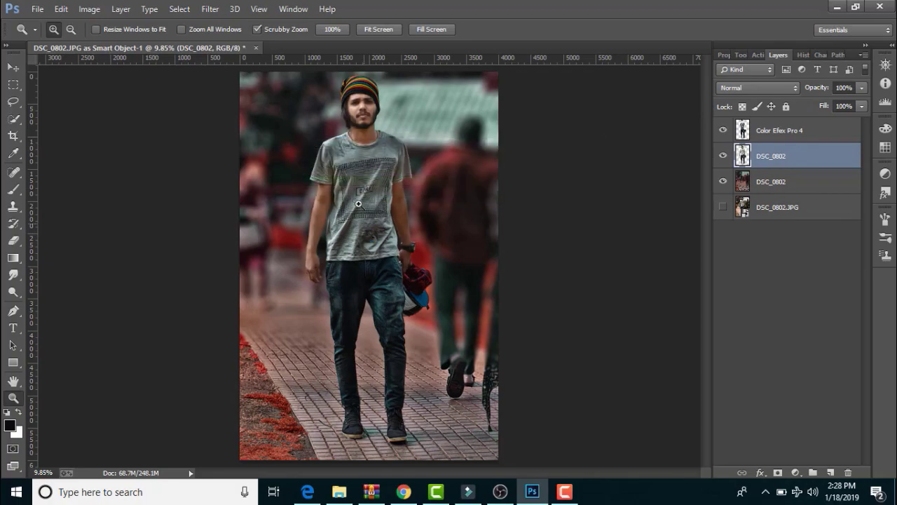
Step: Smooth the skin of the neck, collar edge and arms with the Smudge tool at varying brush sizes
click(357, 198)
scroll(357, 199, up, 1)
scroll(361, 210, up, 1)
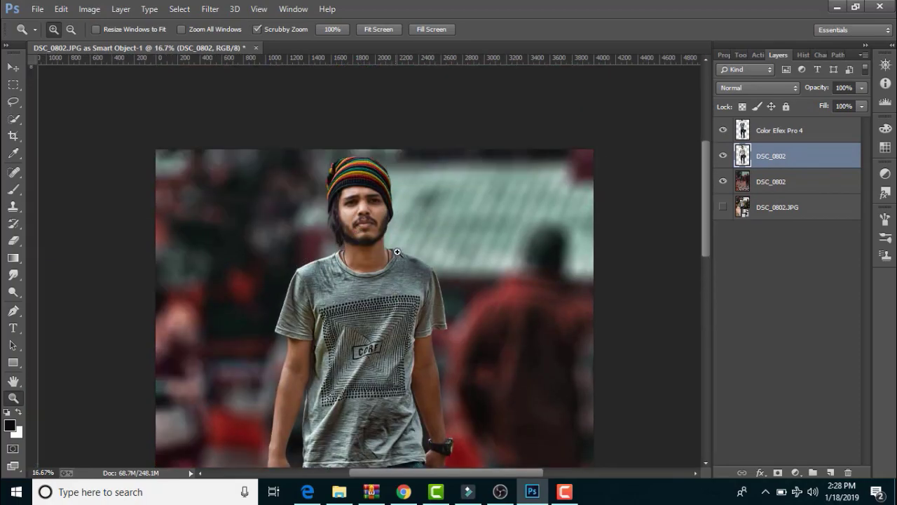
click(365, 227)
mouse_move(366, 228)
mouse_down()
mouse_move(376, 261)
mouse_move(332, 265)
mouse_up()
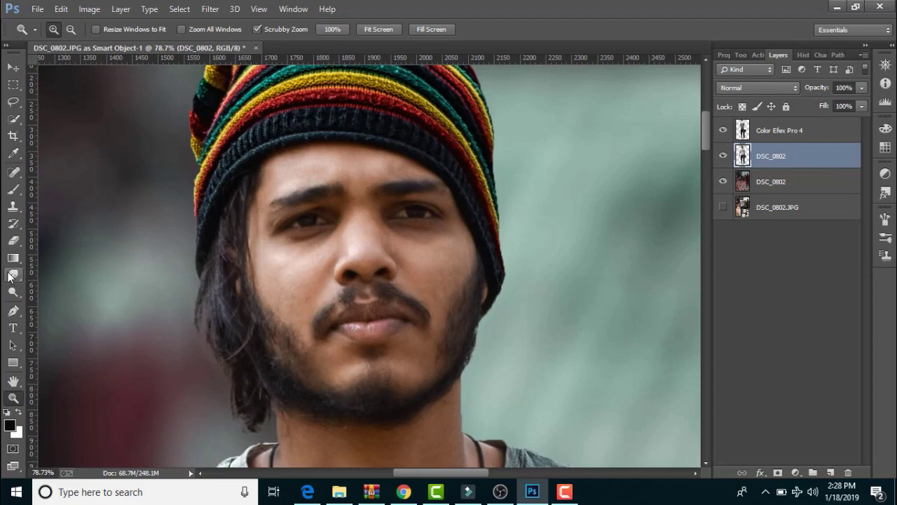
click(12, 275)
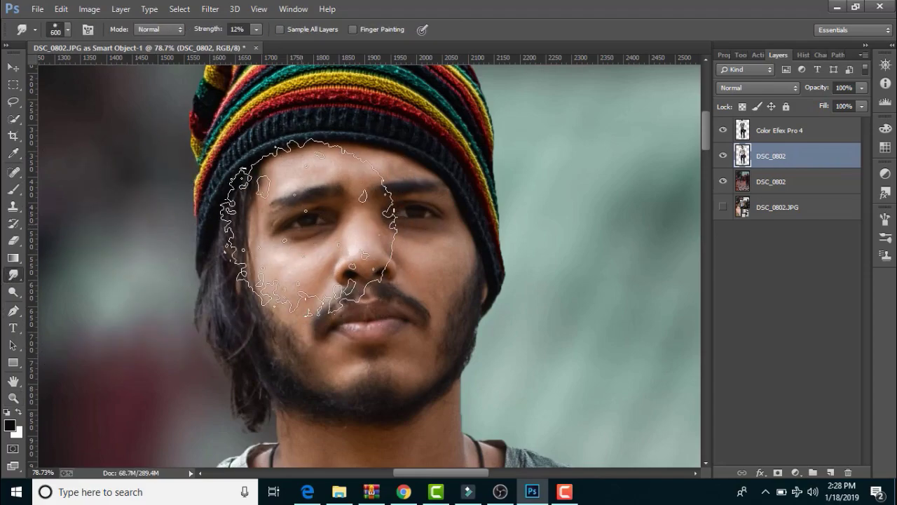
key(bracketleft)
key(bracketleft)
key(bracketleft)
key(bracketleft)
key(bracketleft)
key(bracketleft)
key(bracketleft)
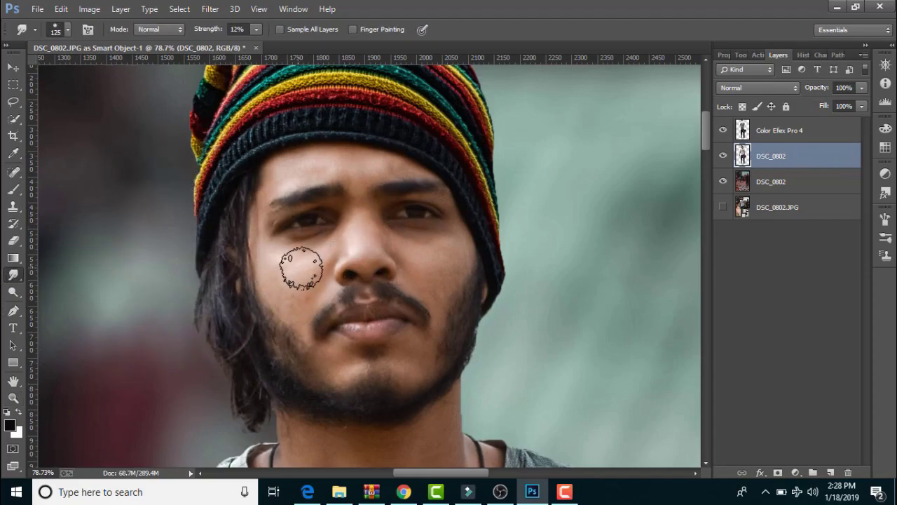
key(bracketleft)
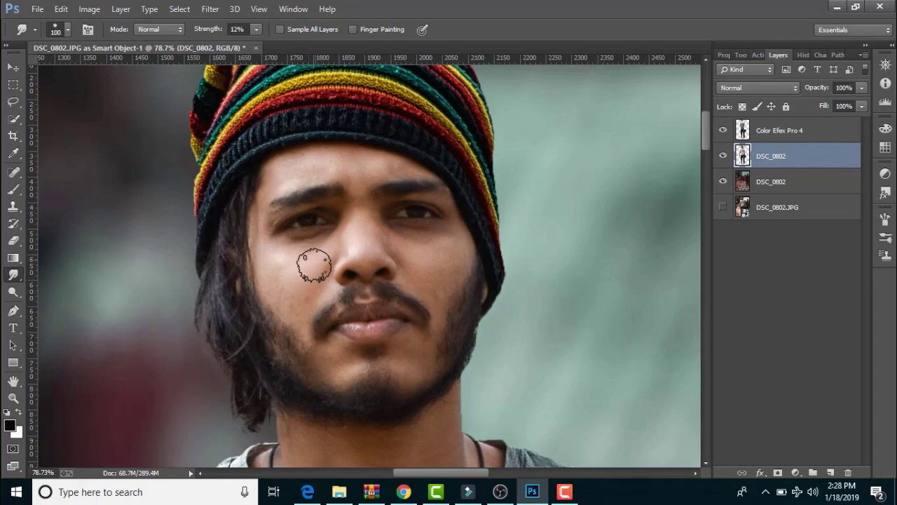
key(bracketleft)
key(bracketleft)
key(bracketleft)
scroll(400, 324, up, 1)
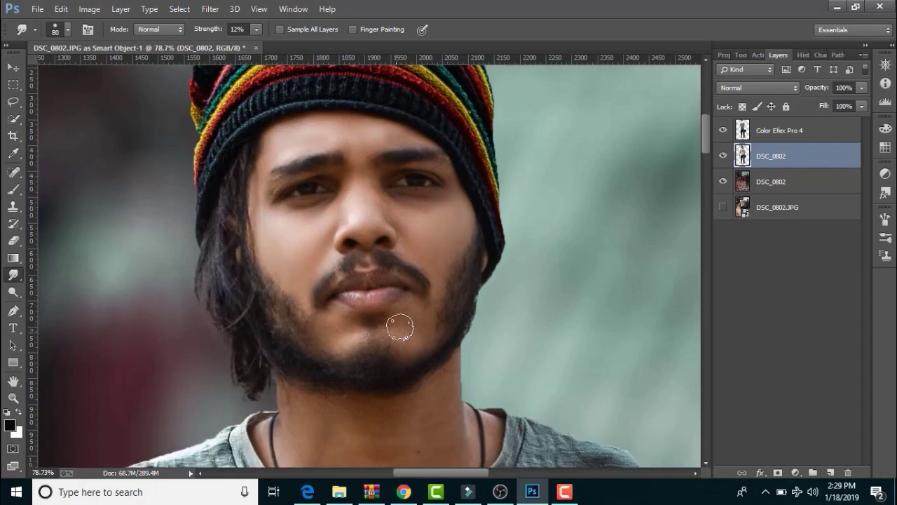
scroll(360, 206, up, 1)
scroll(419, 244, up, 1)
scroll(360, 171, up, 1)
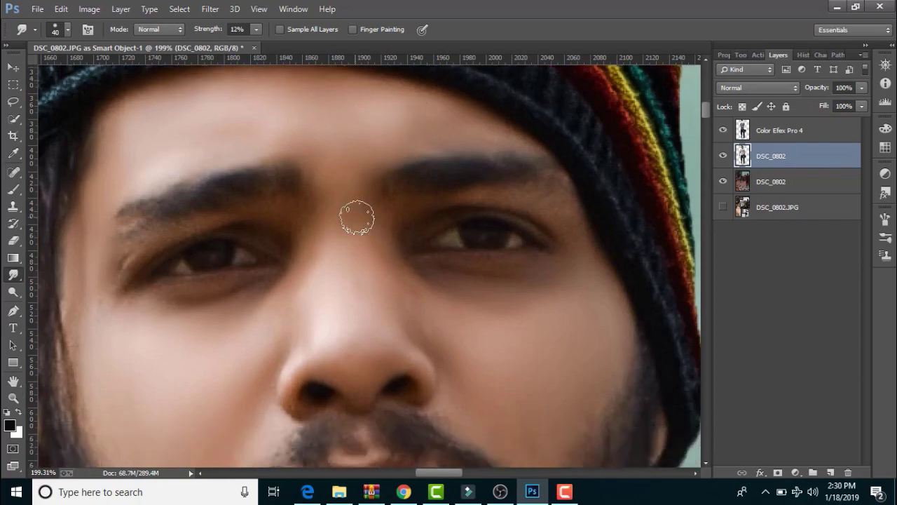
scroll(356, 214, down, 8)
scroll(538, 183, down, 5)
key(bracketright)
key(bracketright)
key(bracketright)
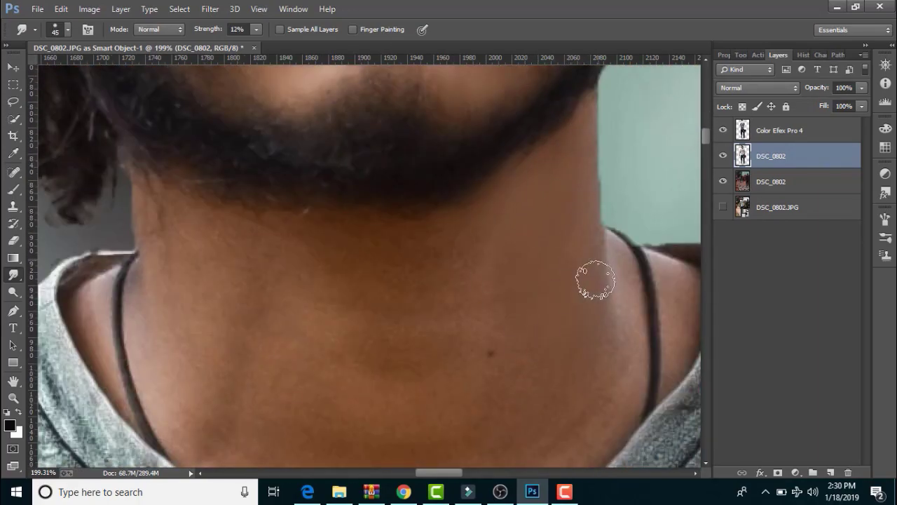
scroll(595, 280, down, 4)
key(bracketright)
key(bracketright)
key(bracketleft)
key(bracketleft)
key(bracketleft)
scroll(440, 160, up, 1)
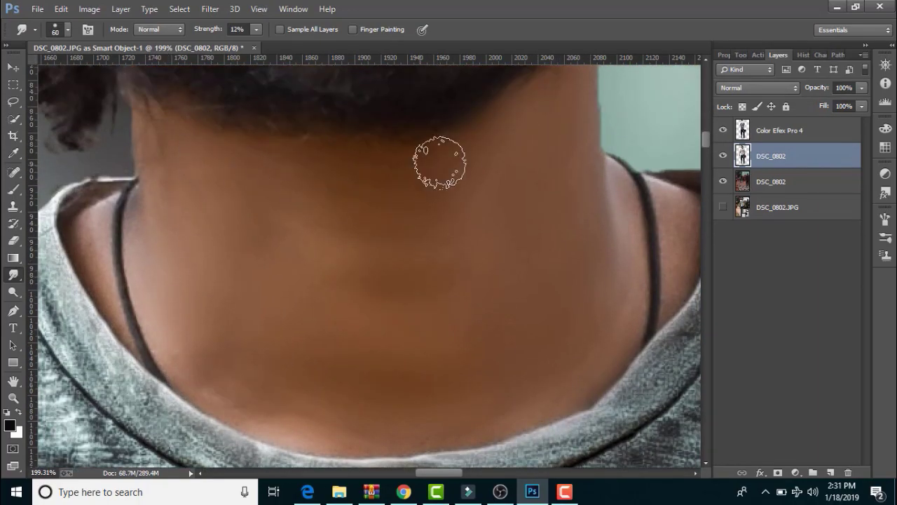
key(bracketleft)
key(bracketleft)
key(bracketleft)
scroll(314, 222, right, 5)
scroll(313, 222, left, 10)
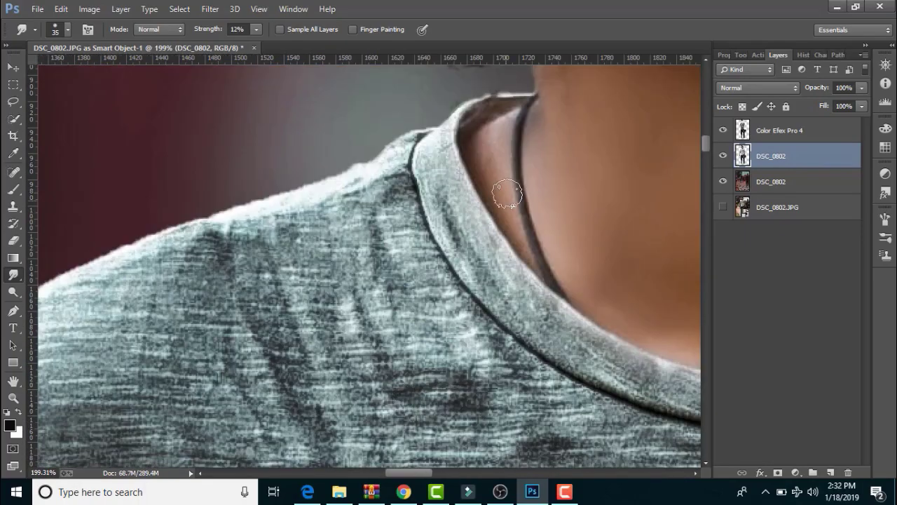
scroll(505, 243, up, 2)
scroll(516, 270, down, 5)
scroll(260, 260, down, 1)
key(bracketright)
key(bracketright)
key(bracketright)
scroll(259, 260, down, 2)
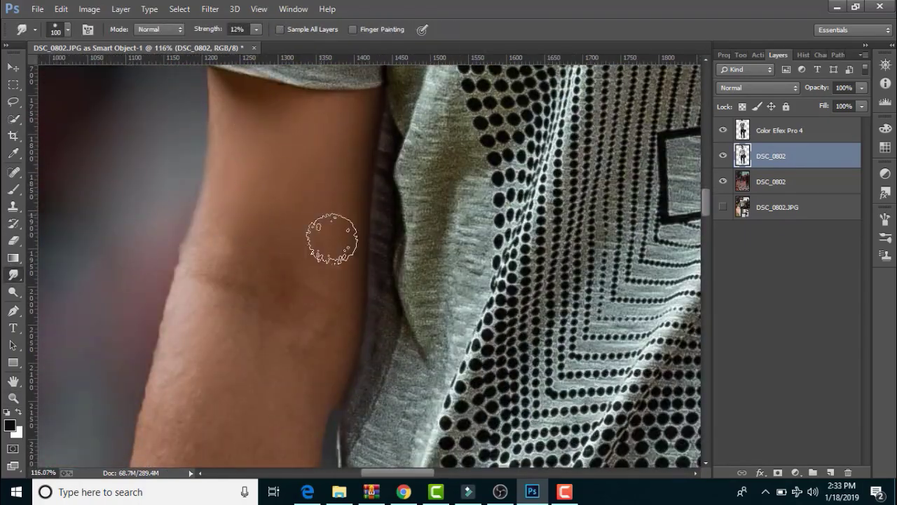
key(bracketright)
key(bracketright)
key(bracketright)
scroll(290, 224, down, 2)
scroll(252, 295, down, 2)
scroll(211, 360, down, 2)
scroll(183, 272, down, 2)
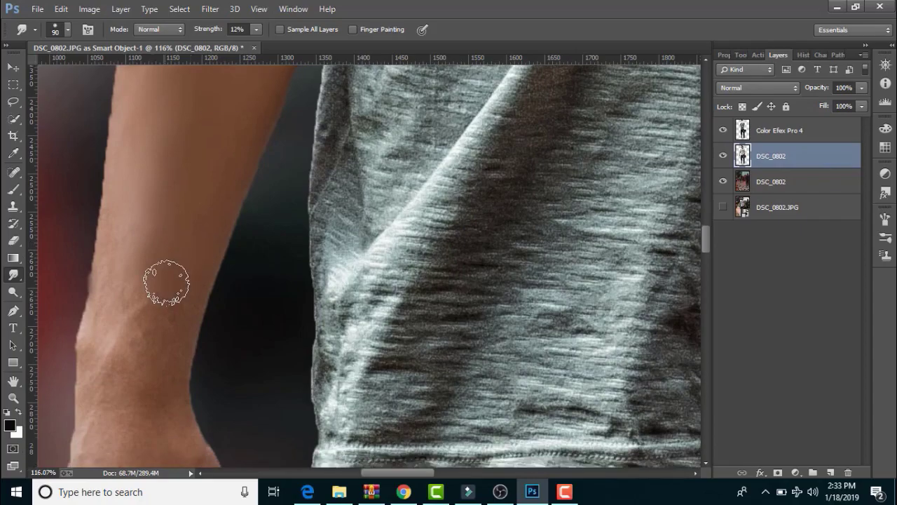
scroll(161, 281, down, 2)
key(bracketleft)
key(bracketleft)
key(bracketleft)
scroll(91, 310, down, 2)
scroll(210, 337, right, 3)
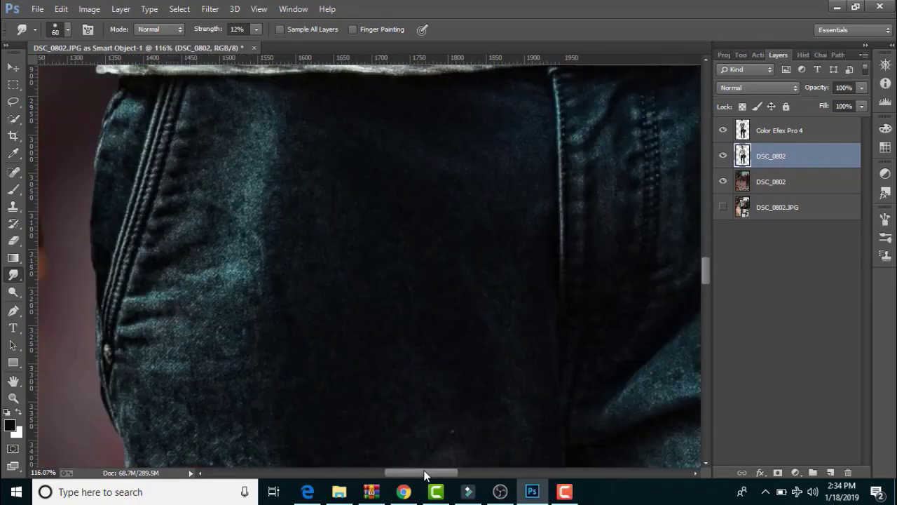
scroll(341, 190, right, 7)
scroll(397, 224, up, 3)
scroll(381, 262, up, 2)
Step: Blend the arm skin evenly with the Mixer Brush, alternating briefly with the Smudge tool
key(b)
key(bracketright)
key(bracketright)
scroll(387, 245, up, 3)
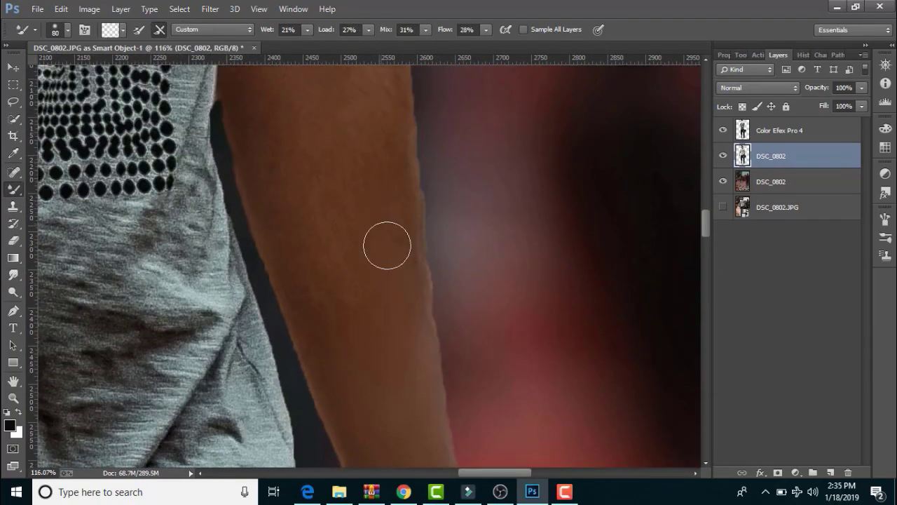
scroll(320, 288, up, 2)
scroll(315, 210, up, 2)
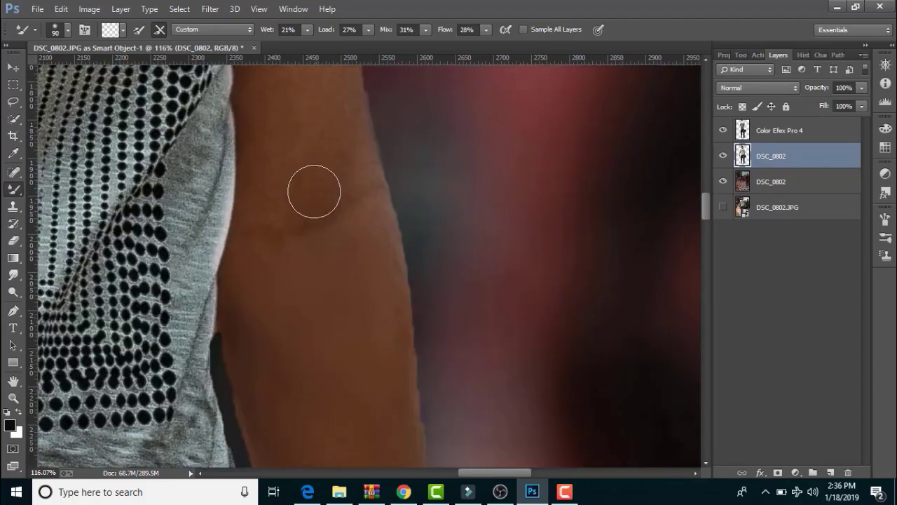
scroll(312, 179, up, 3)
key(bracketleft)
key(bracketleft)
scroll(327, 186, down, 2)
scroll(354, 244, down, 2)
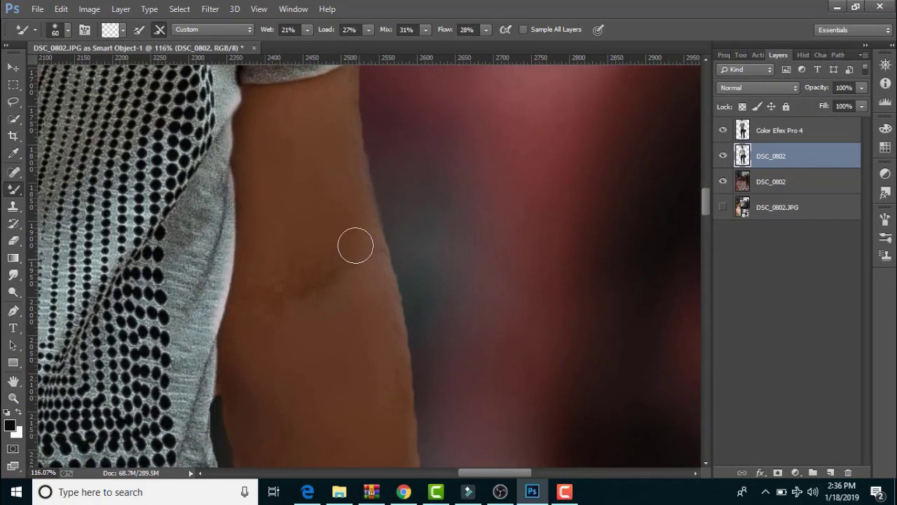
scroll(380, 294, down, 3)
scroll(315, 319, down, 2)
key(r)
key(b)
scroll(301, 231, left, 5)
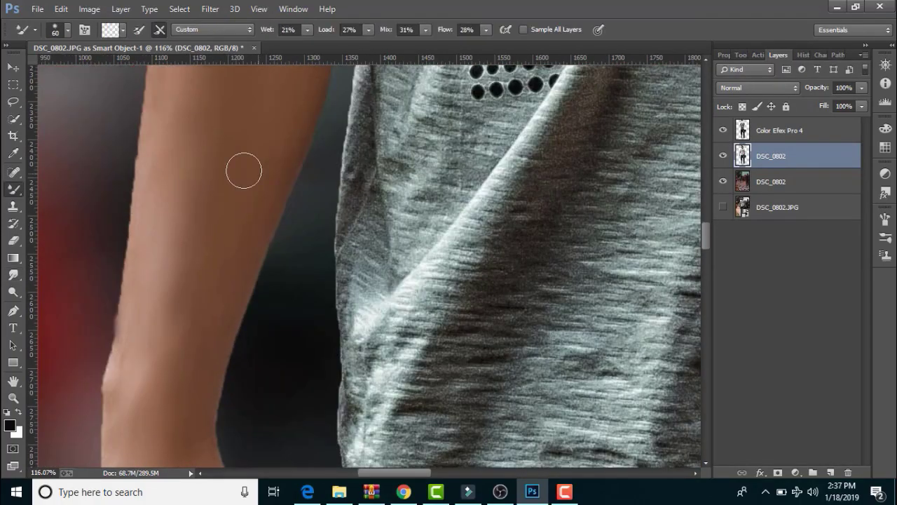
scroll(244, 168, left, 3)
scroll(206, 155, down, 1)
key(z)
scroll(382, 159, down, 2)
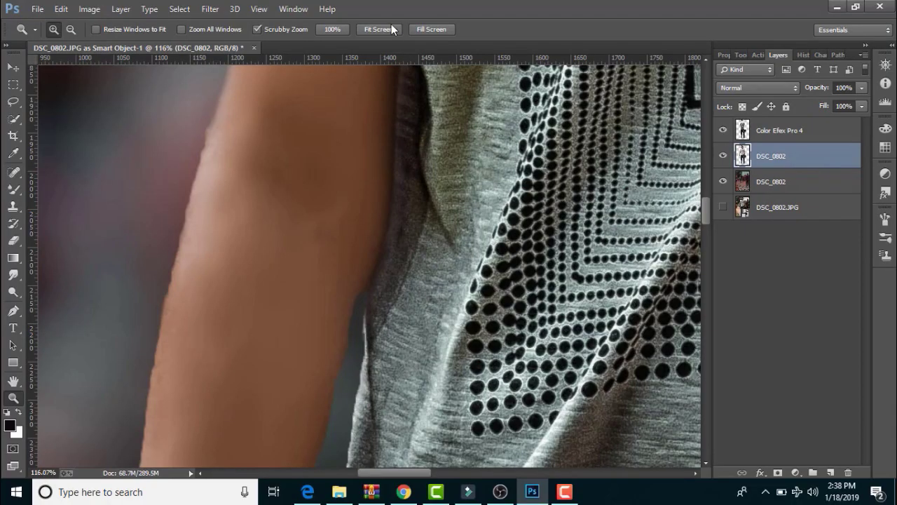
Step: Apply a Camera Raw Filter with Temperature +4, Exposure +0.20 and Clarity +9
click(393, 29)
click(386, 247)
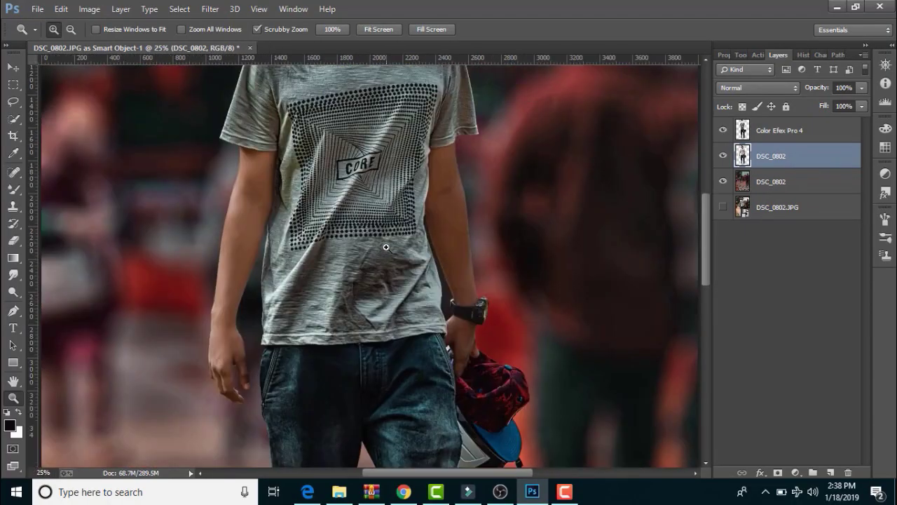
scroll(385, 247, up, 2)
scroll(381, 227, up, 3)
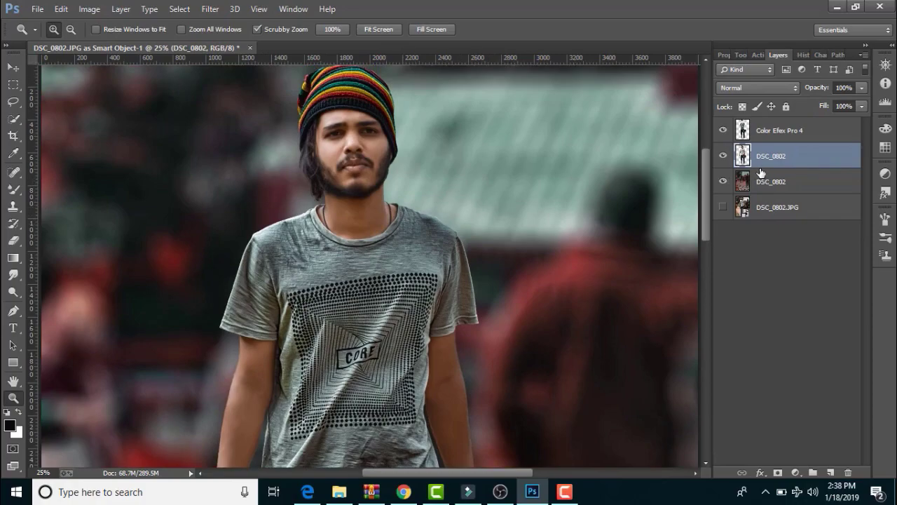
click(209, 8)
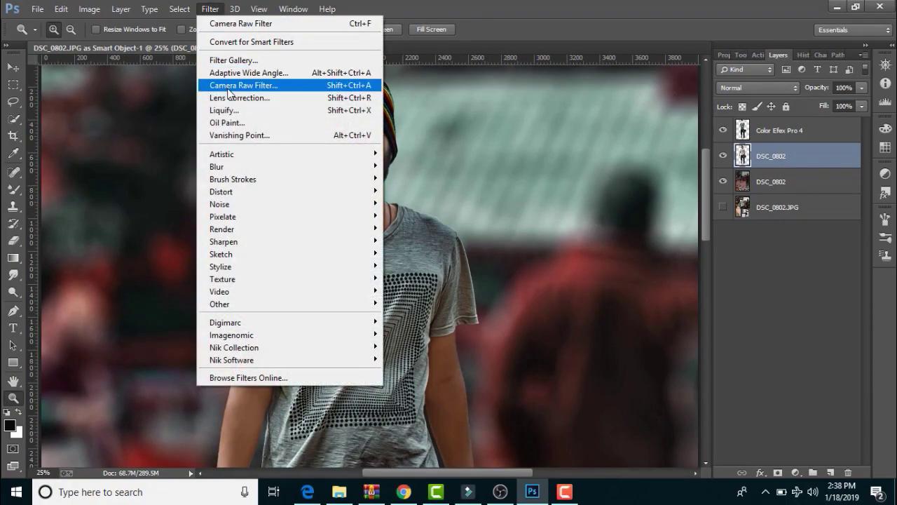
click(242, 84)
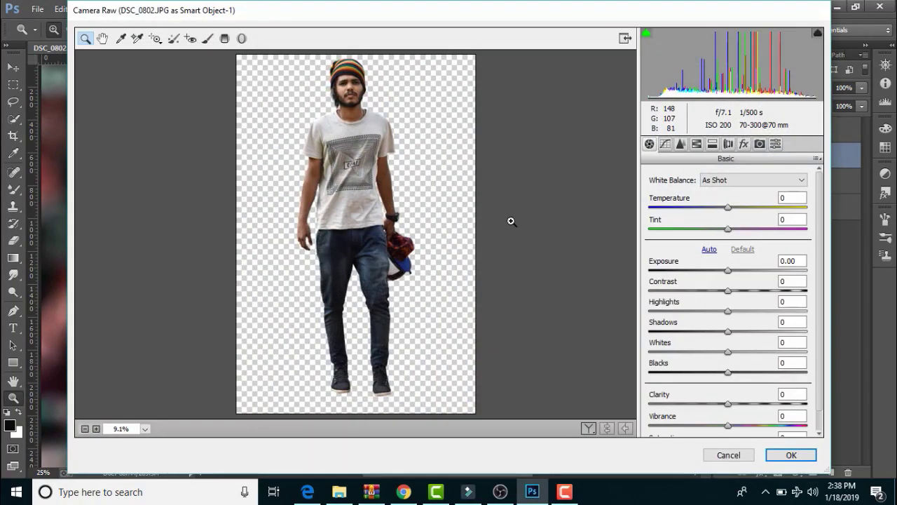
click(329, 203)
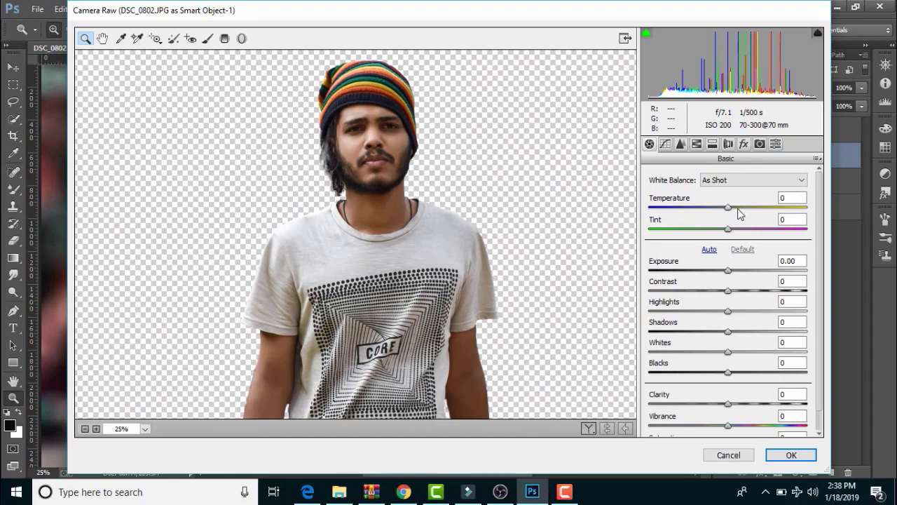
drag(729, 208, 733, 208)
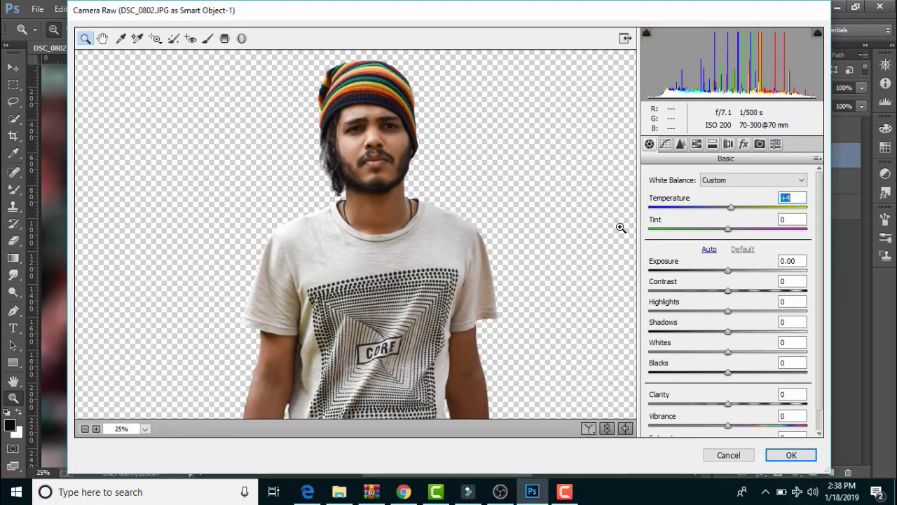
drag(729, 270, 731, 270)
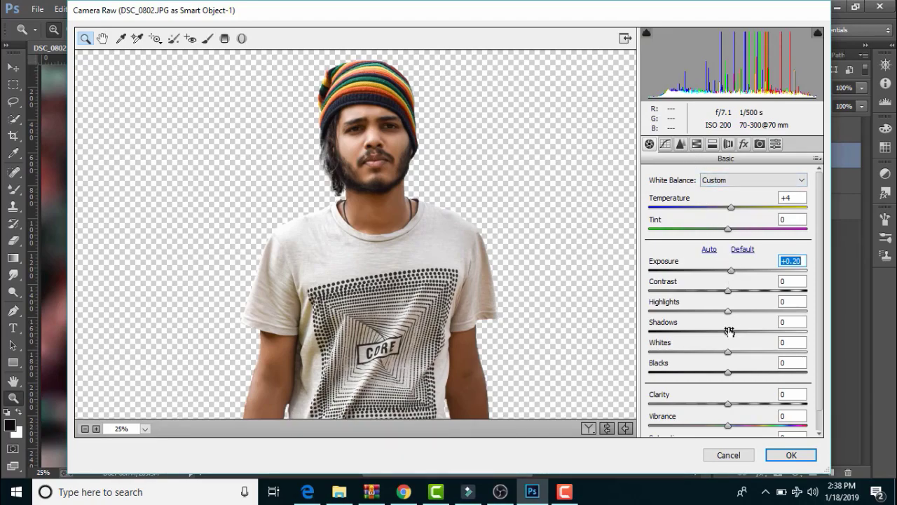
scroll(732, 351, down, 1)
drag(728, 381, 731, 382)
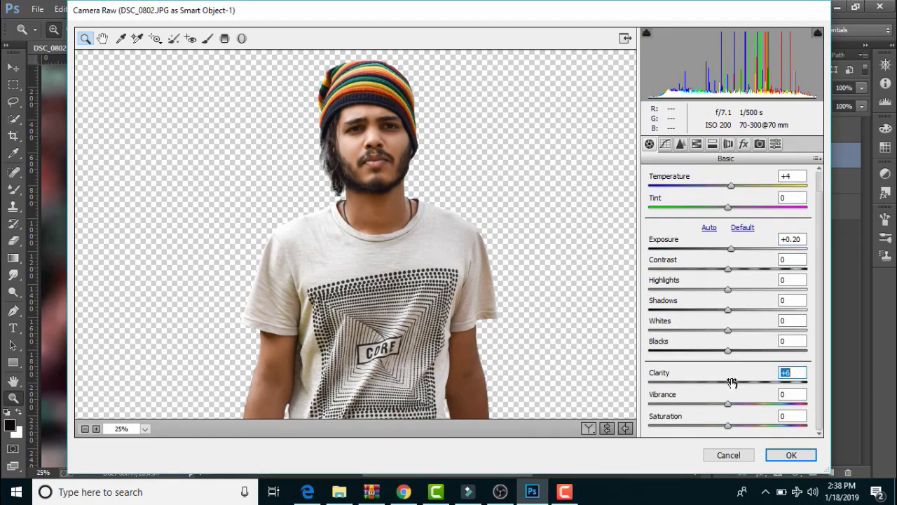
Step: Raise the Oranges and Reds luminance to lighten the skin tones
click(696, 143)
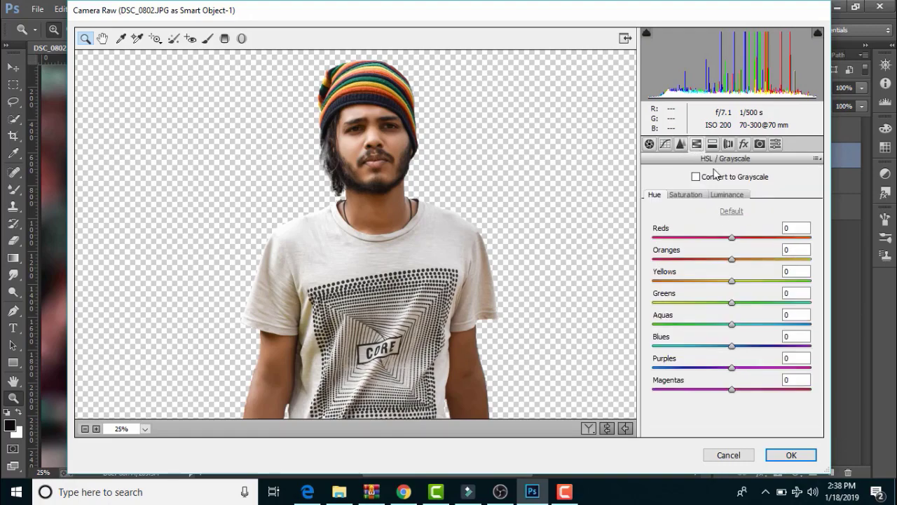
click(727, 194)
drag(731, 259, 752, 259)
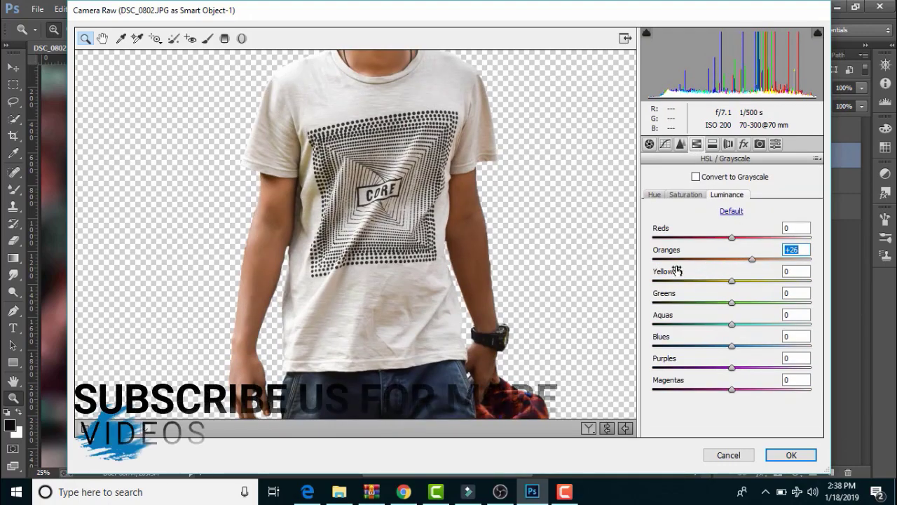
drag(752, 259, 763, 262)
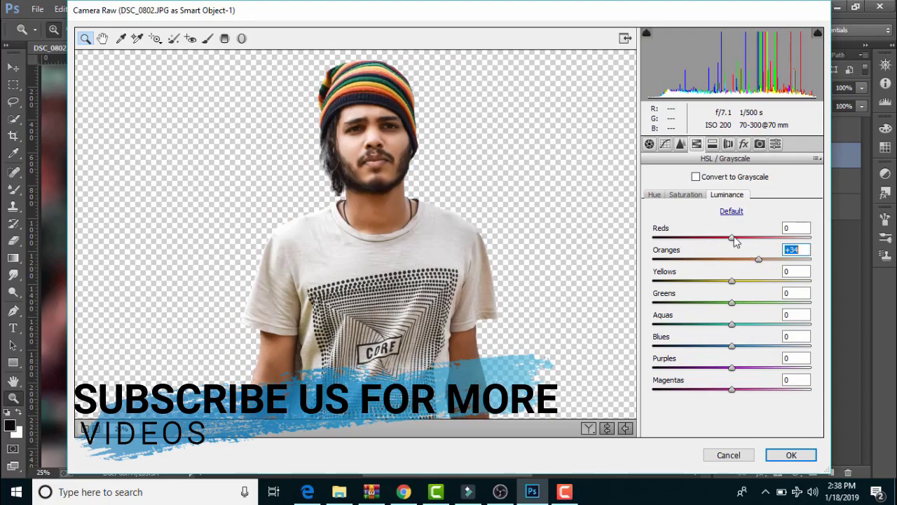
mouse_move(732, 237)
mouse_down()
mouse_move(739, 240)
mouse_move(727, 261)
mouse_move(741, 241)
mouse_up()
click(678, 197)
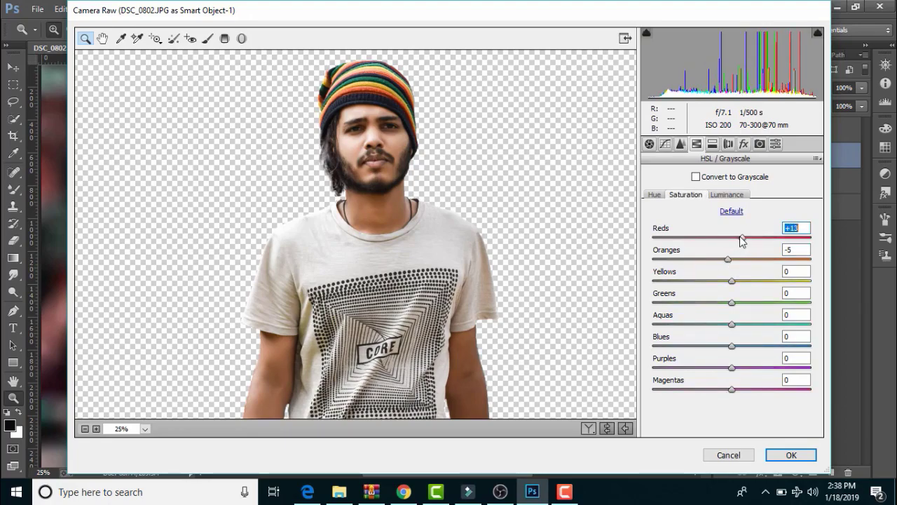
click(712, 144)
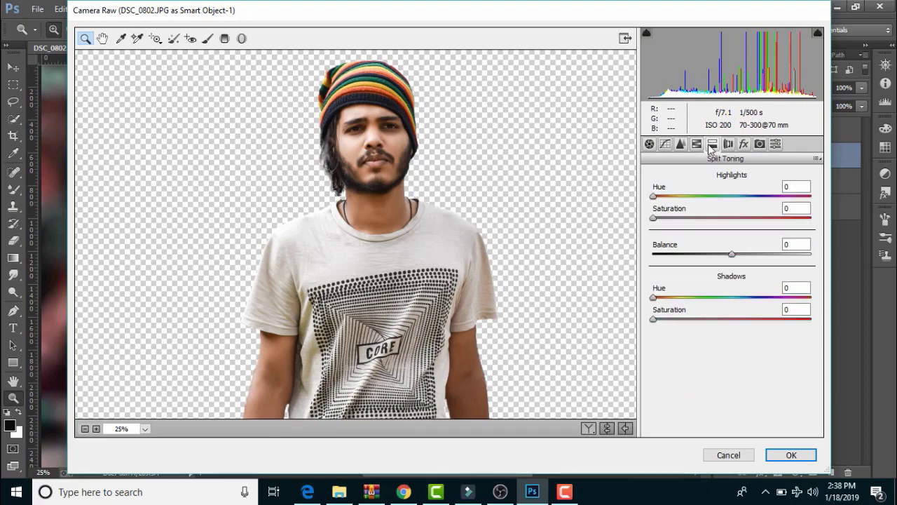
Step: Sharpen with Amount 56, Radius 1.3 and Detail 25, then apply the filter
click(680, 144)
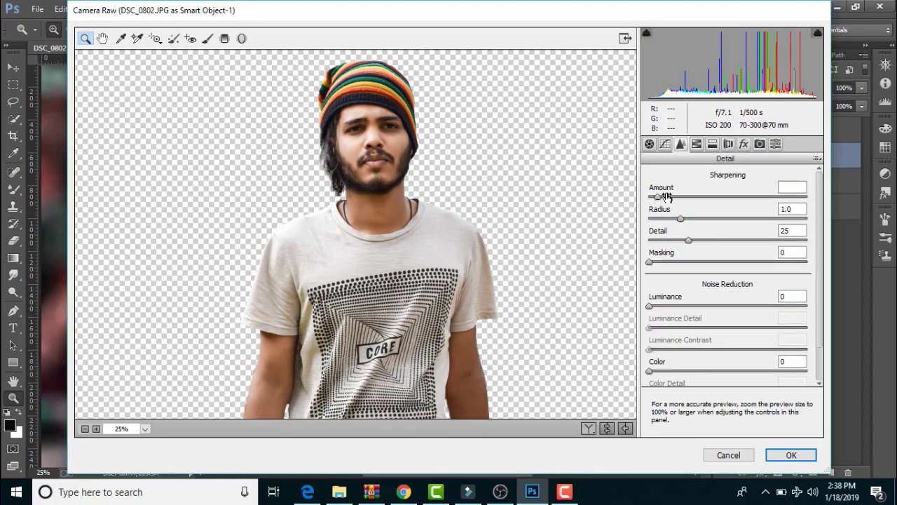
drag(652, 197, 694, 196)
click(681, 218)
text(2.4)
mouse_move(769, 218)
mouse_down()
mouse_move(694, 220)
mouse_move(699, 196)
mouse_up()
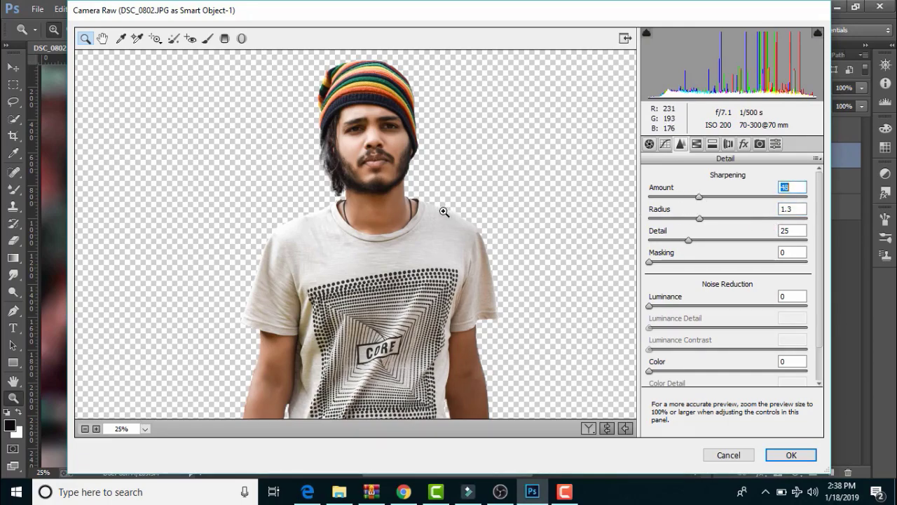
click(388, 215)
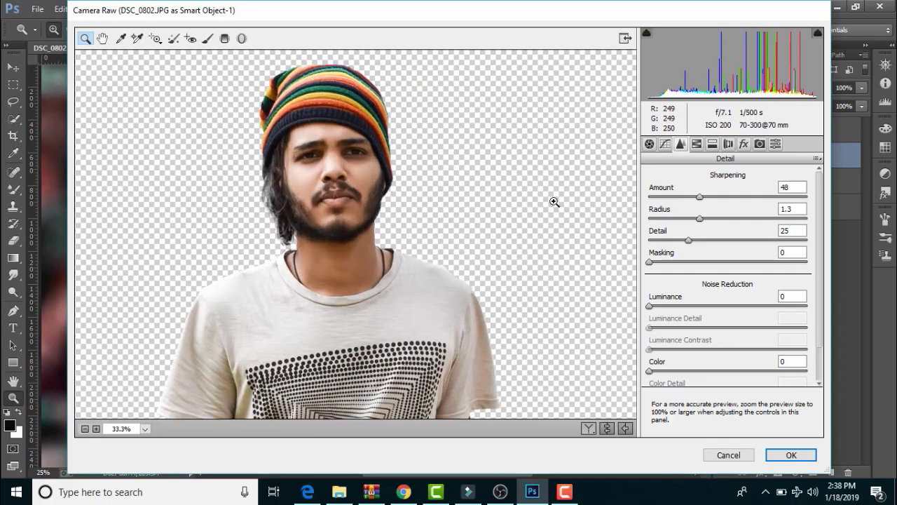
drag(700, 197, 712, 199)
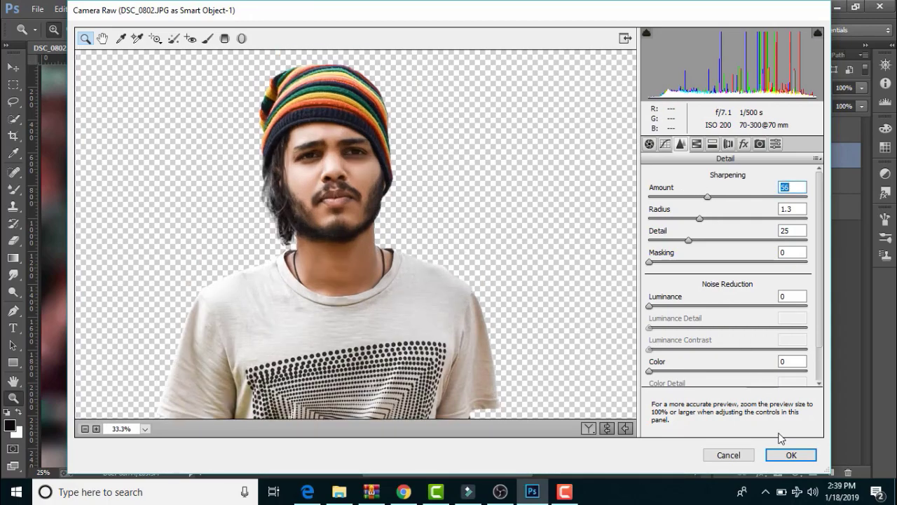
click(790, 455)
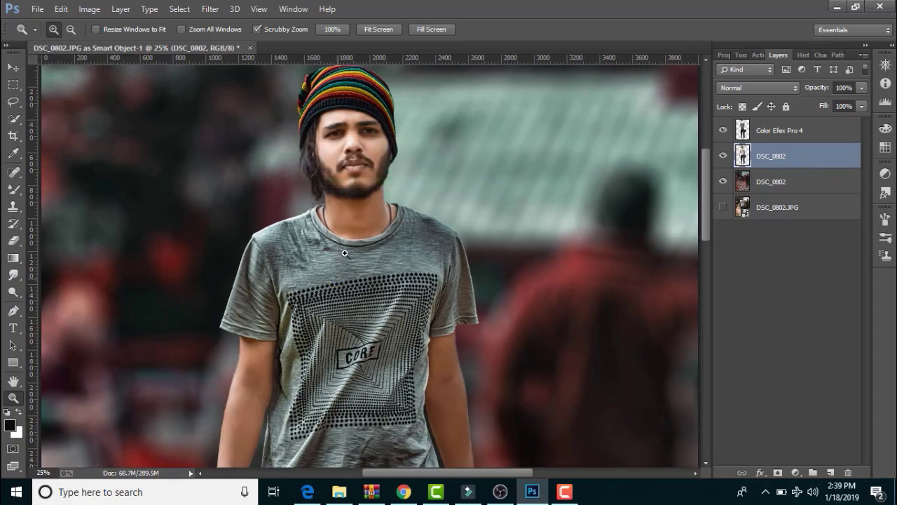
drag(344, 253, 391, 263)
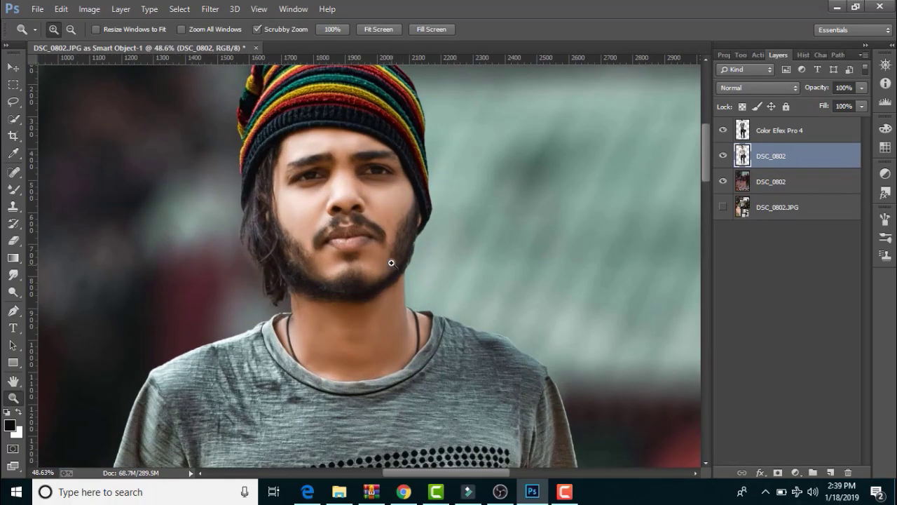
scroll(391, 262, down, 1)
scroll(389, 266, down, 5)
scroll(392, 270, down, 2)
scroll(399, 273, down, 3)
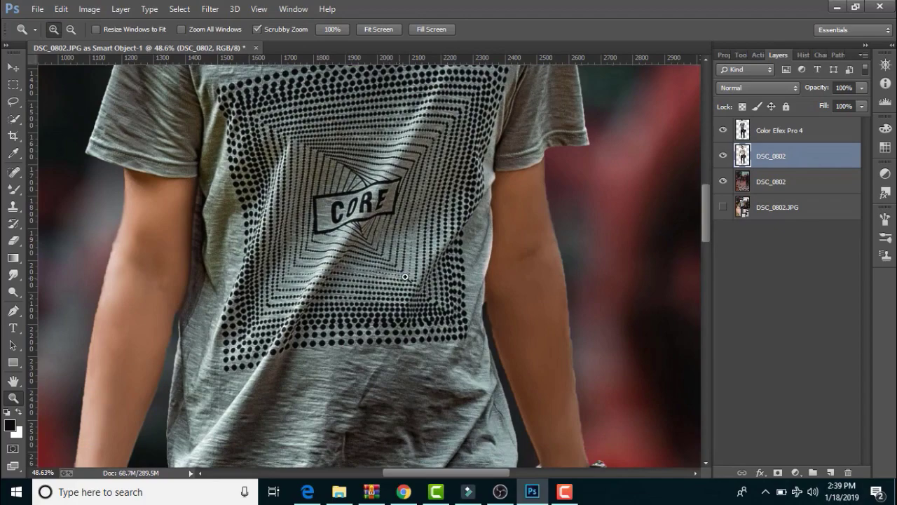
scroll(405, 276, up, 2)
scroll(409, 260, up, 3)
click(378, 30)
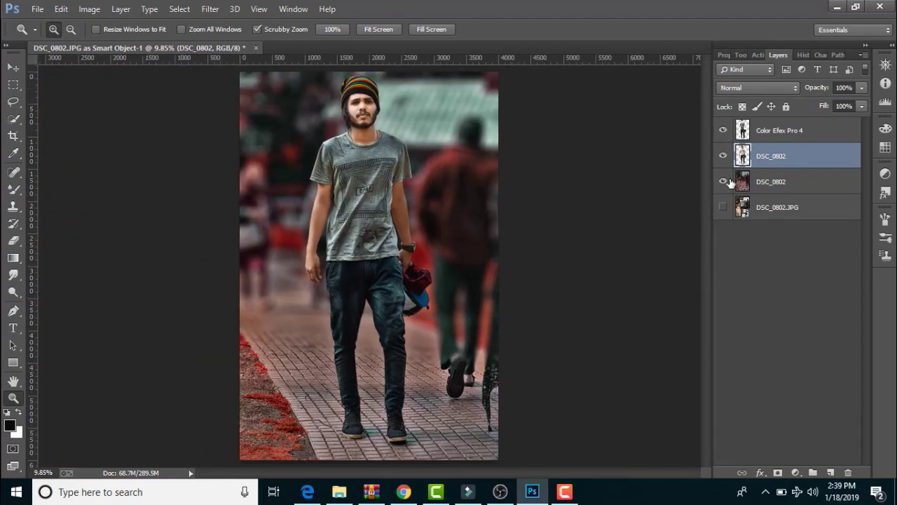
right_click(782, 134)
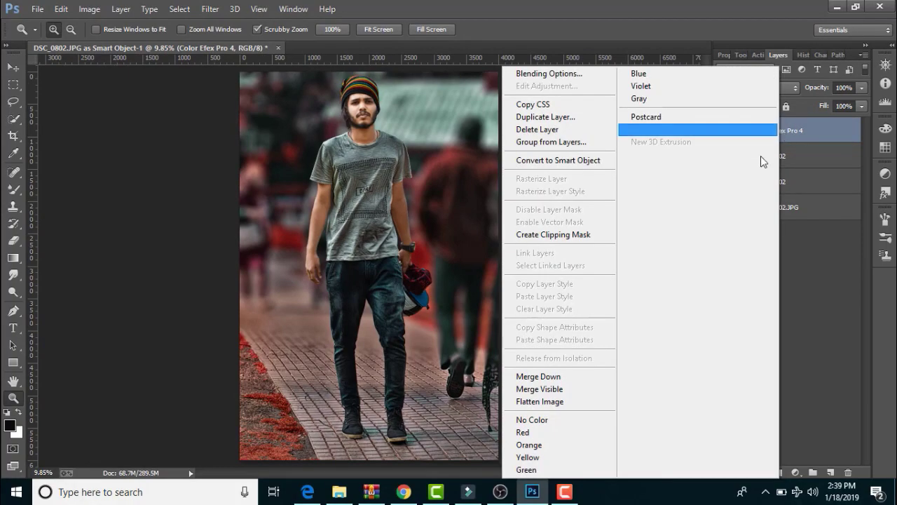
click(561, 390)
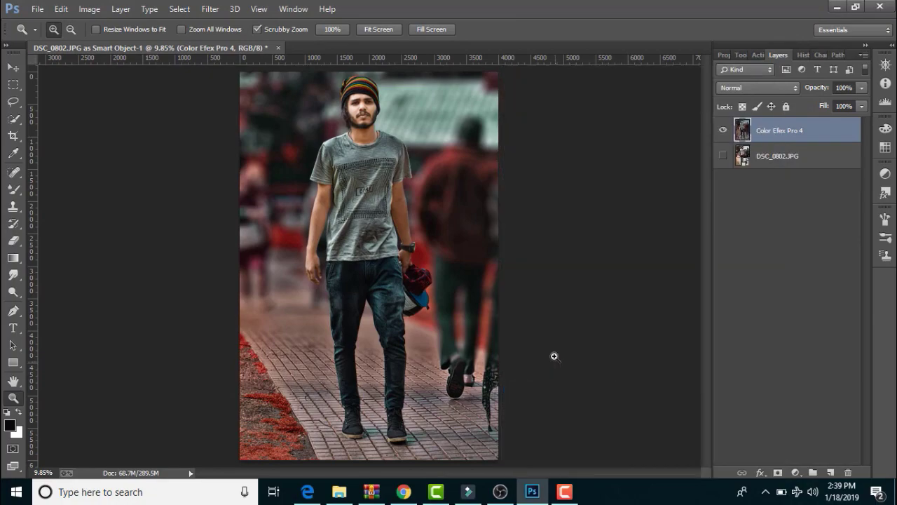
click(37, 9)
Step: Place DSC_2.png from the PNG Stock folder as an embedded layer and commit it
click(82, 195)
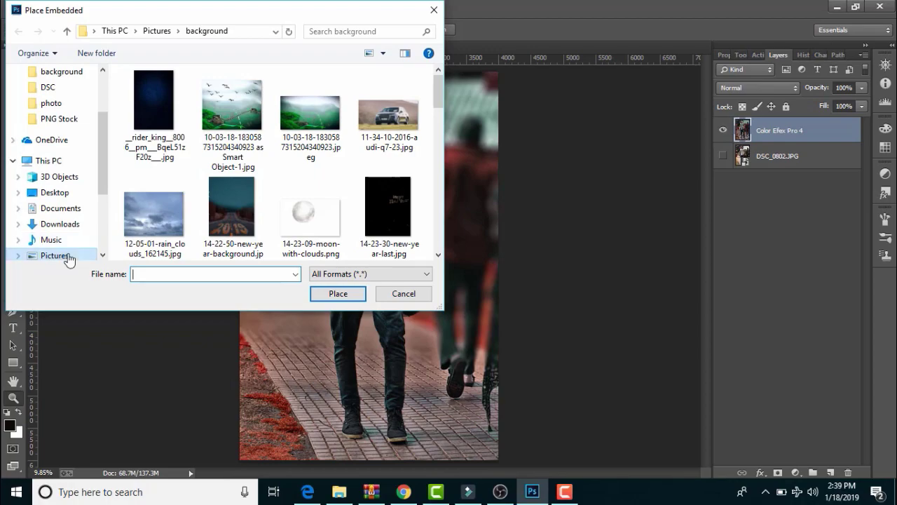
click(55, 255)
scroll(245, 173, down, 2)
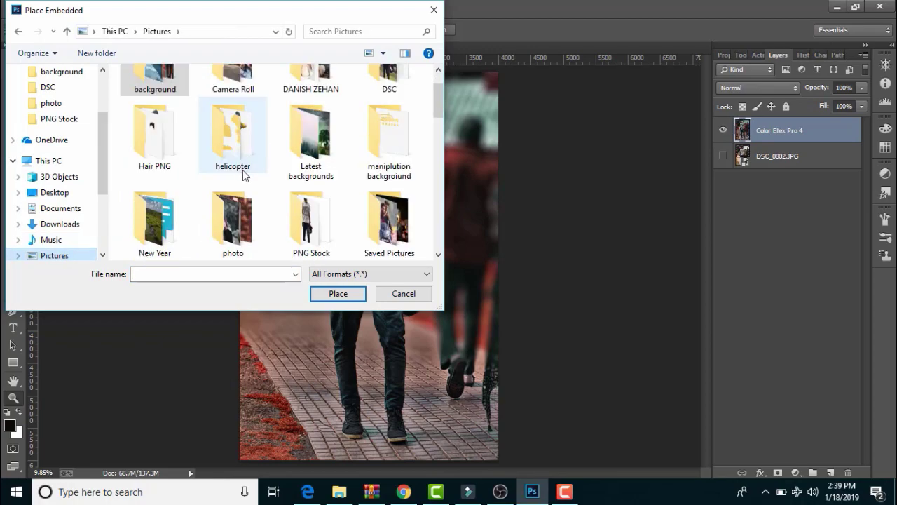
scroll(301, 141, down, 2)
double_click(301, 126)
scroll(196, 194, down, 3)
scroll(196, 194, down, 3)
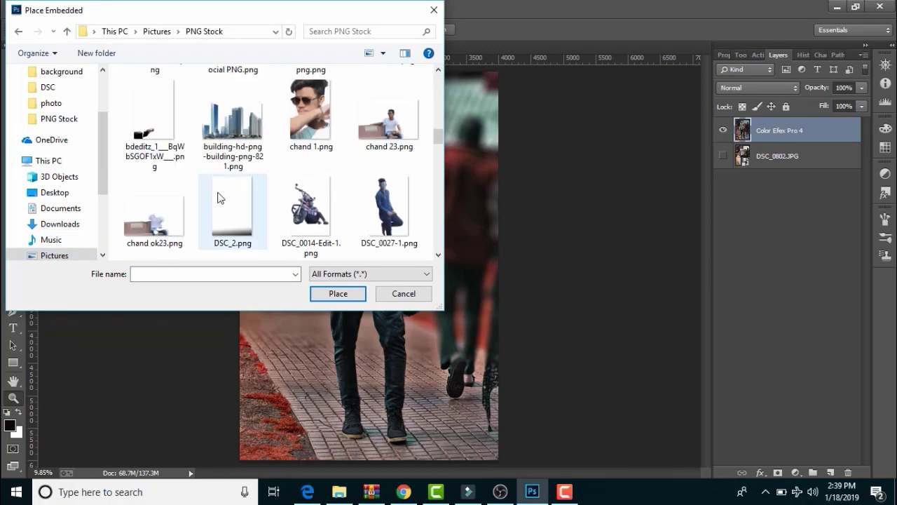
double_click(231, 210)
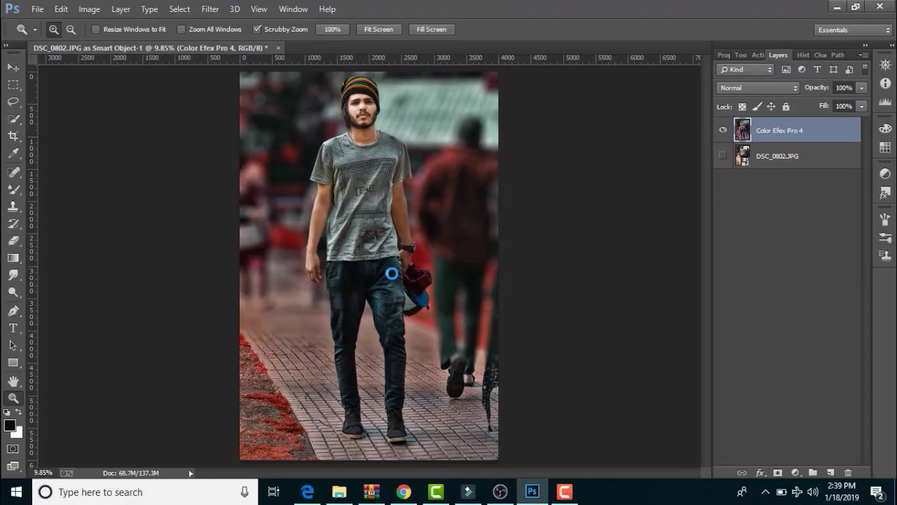
click(461, 30)
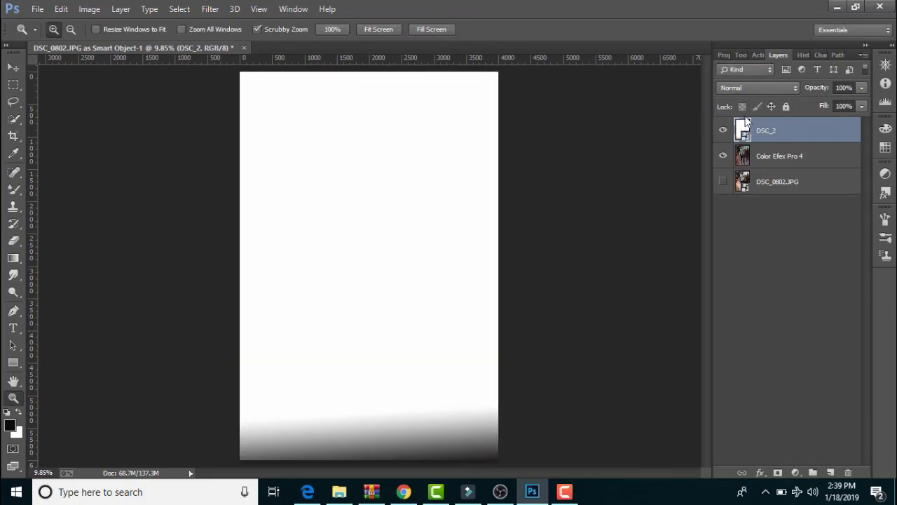
Step: Set the DSC_2 layer to Multiply and merge it down into Color Efex Pro 4
click(750, 88)
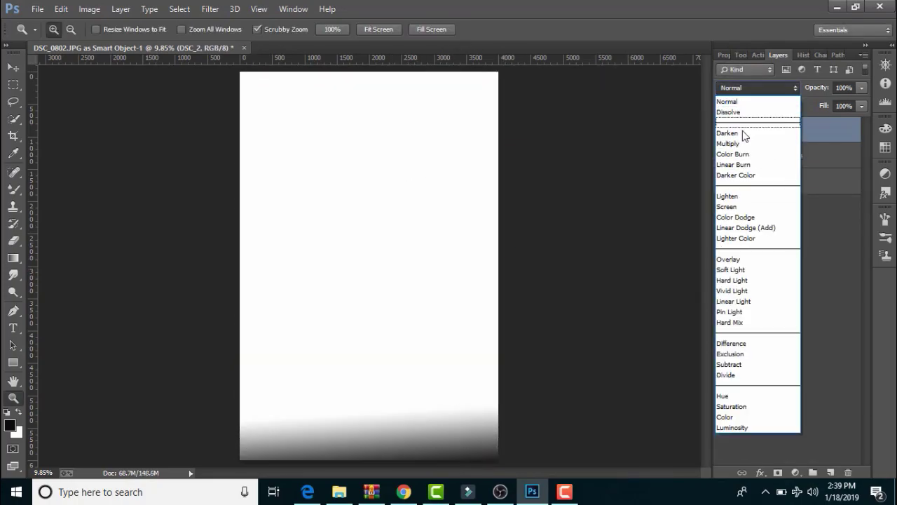
click(741, 144)
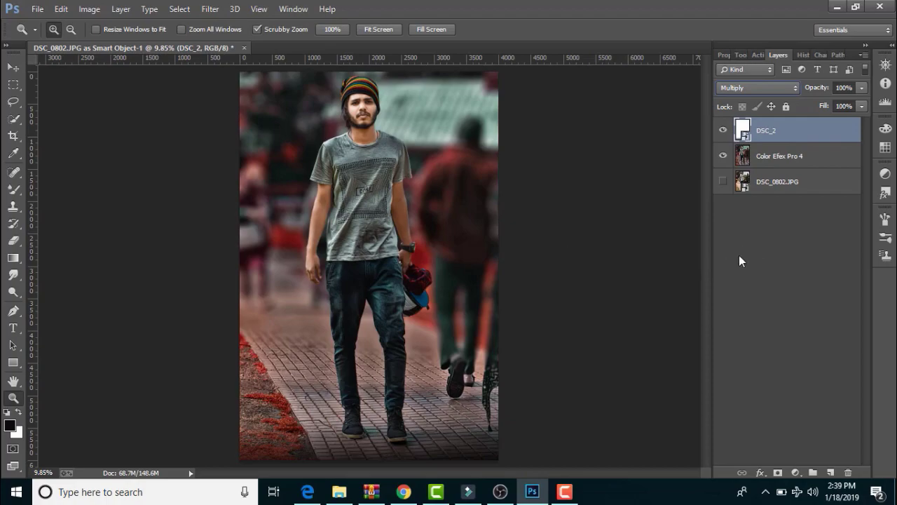
right_click(797, 129)
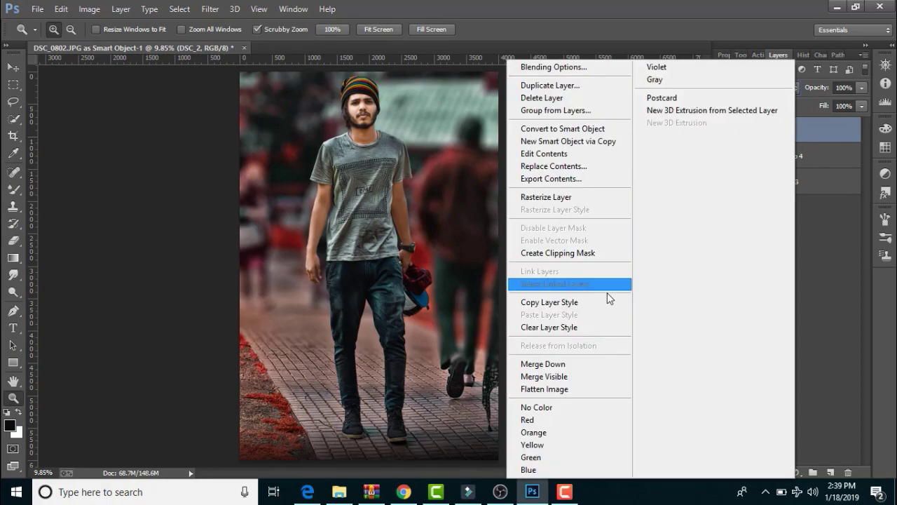
click(569, 364)
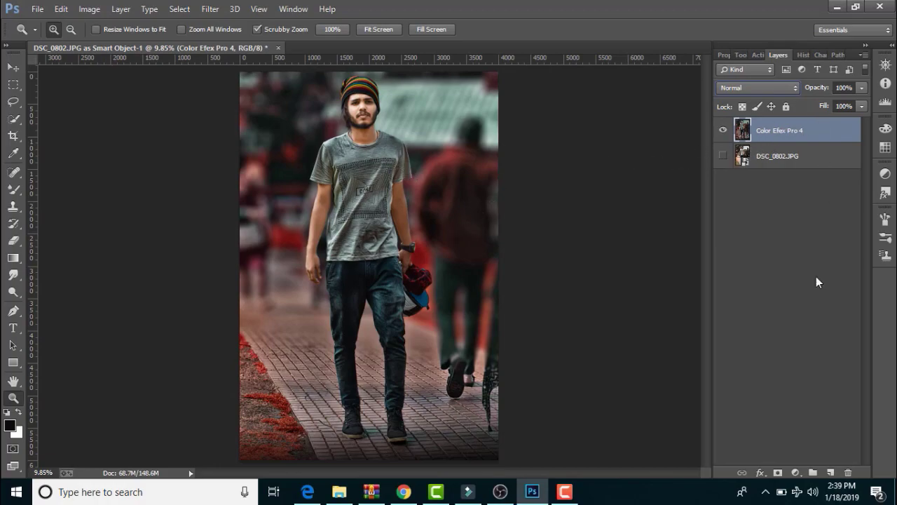
Step: Add a new layer and make grey-green 384440, sampled from the photo, the Paint Bucket colour
click(828, 471)
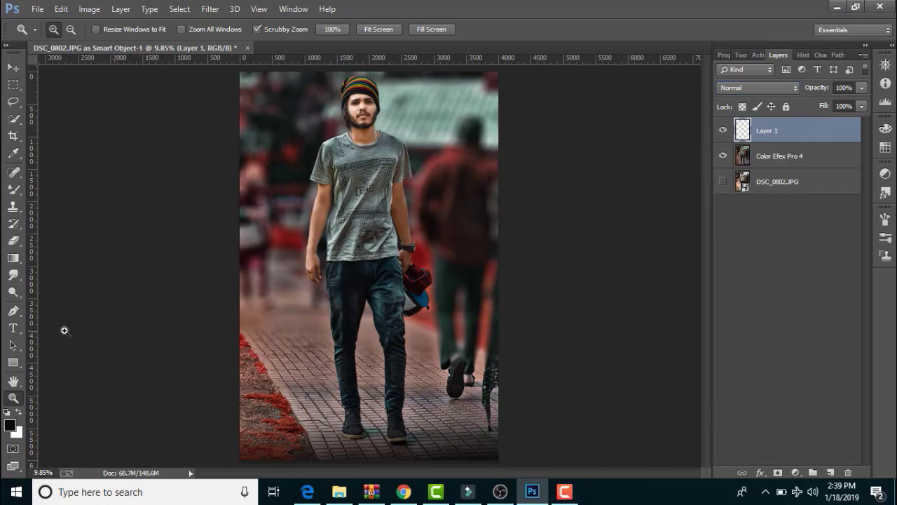
click(13, 257)
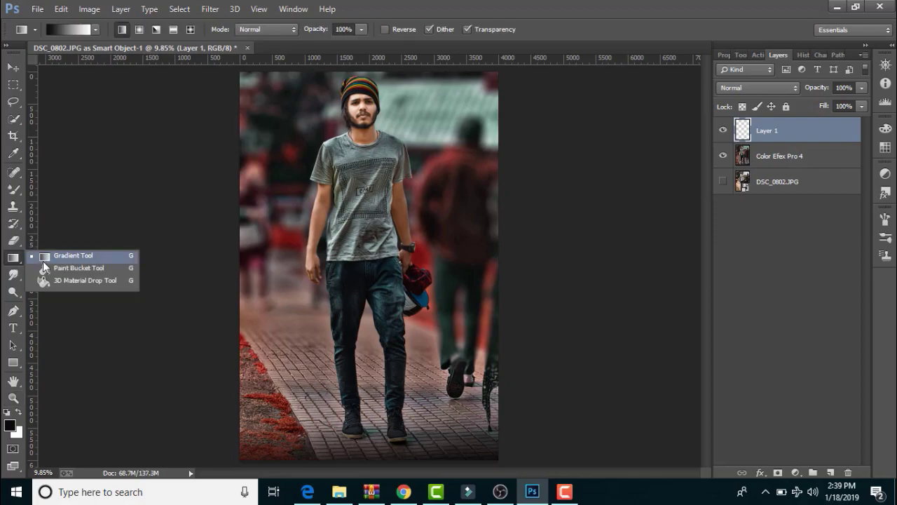
click(44, 268)
click(11, 426)
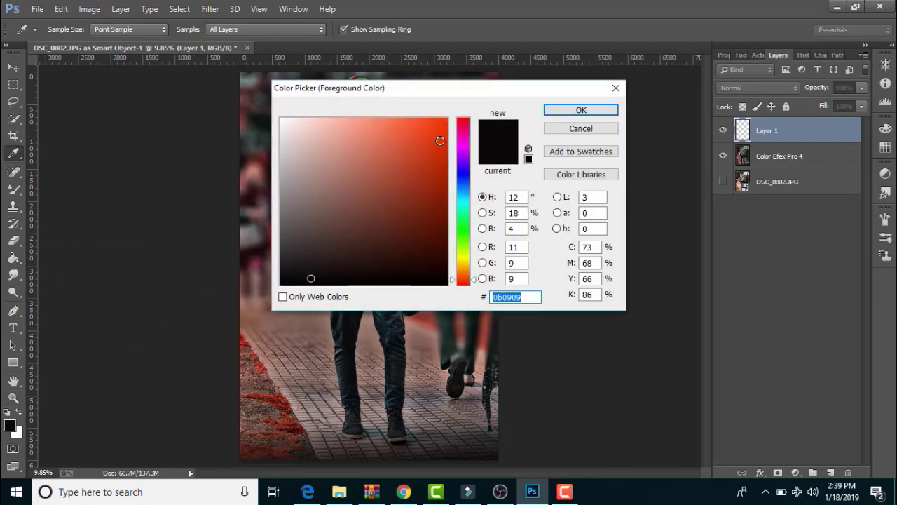
drag(463, 87, 564, 98)
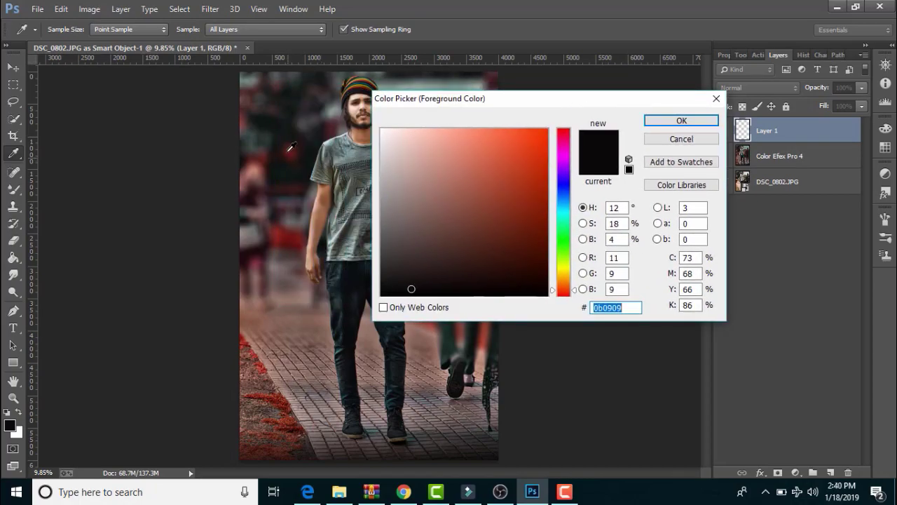
click(265, 139)
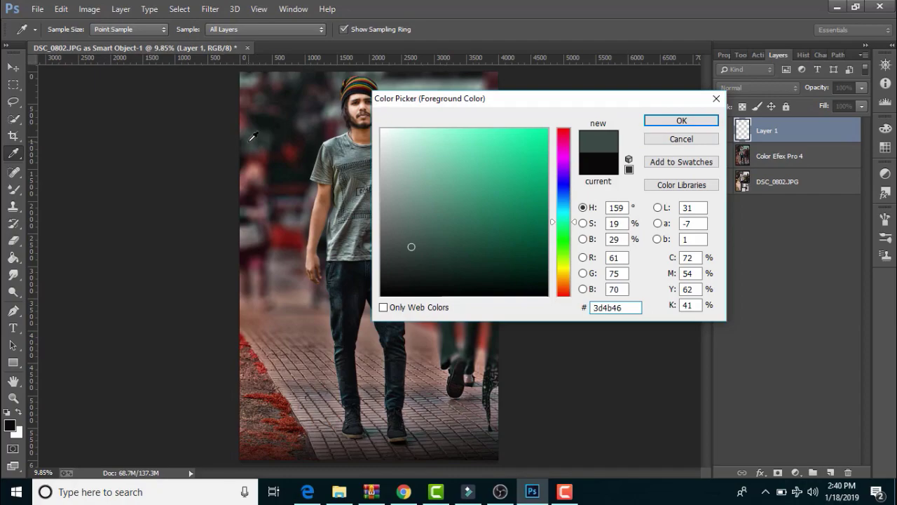
click(254, 139)
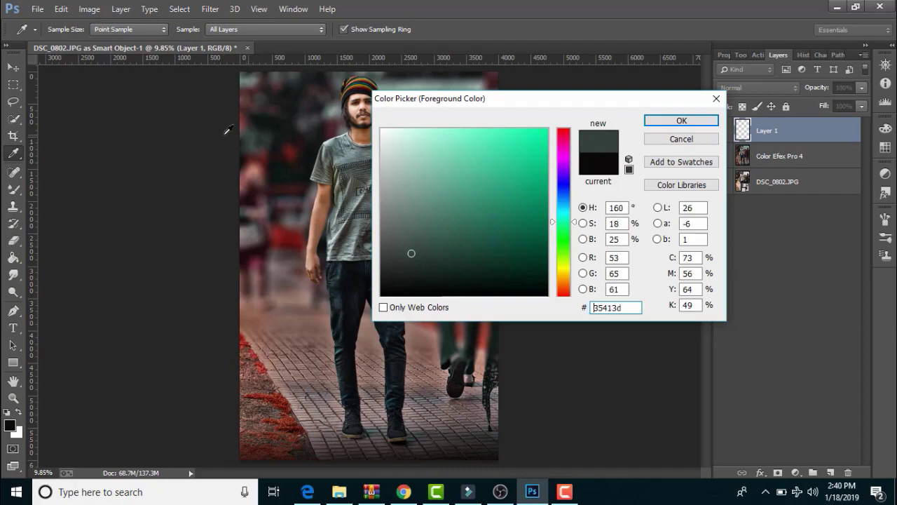
click(258, 131)
click(257, 129)
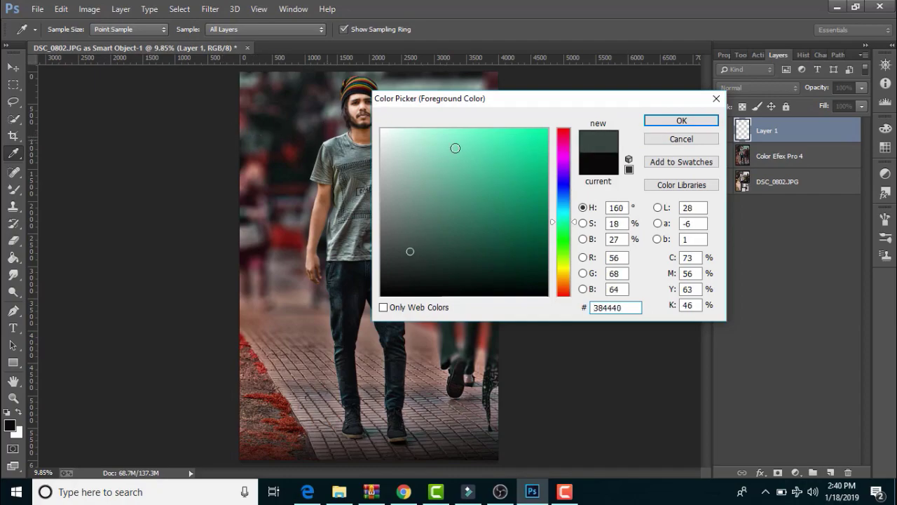
click(645, 122)
key(g)
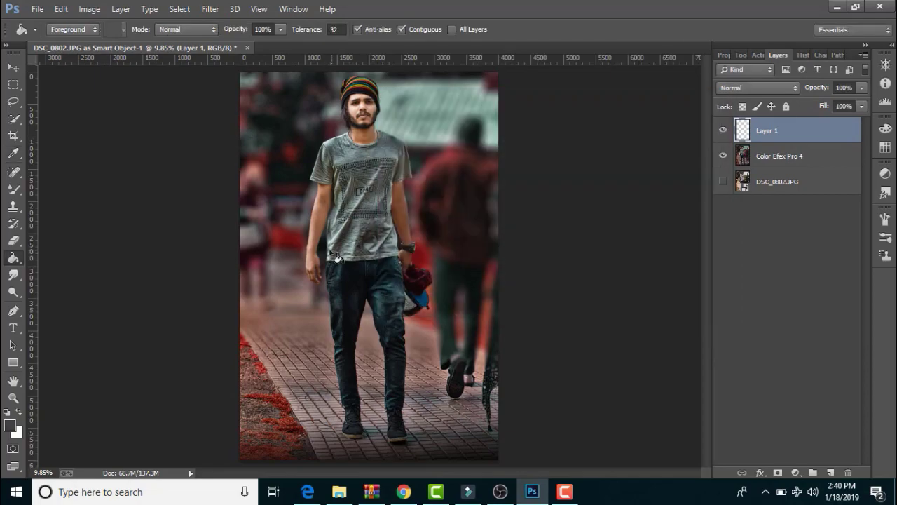
Step: Fill Layer 1 with the grey-green, lower it to 3% opacity and merge it down
click(323, 251)
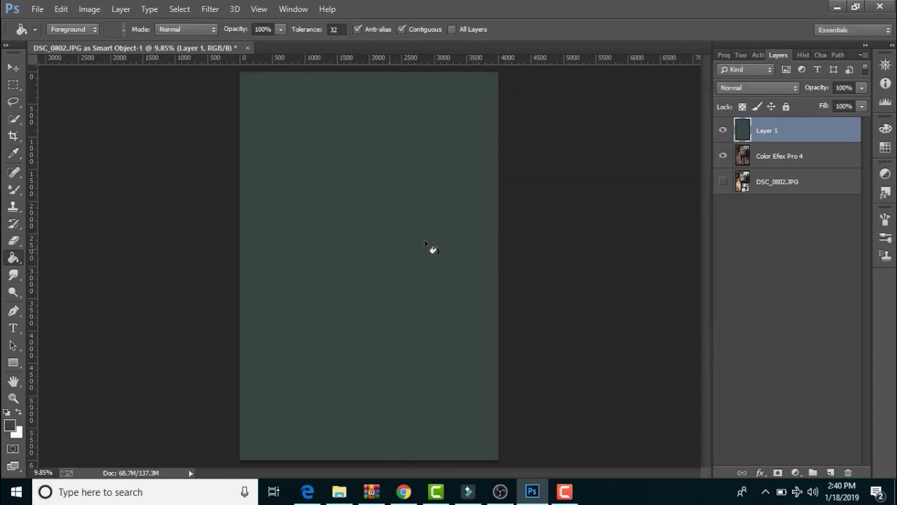
click(775, 94)
click(842, 87)
text(3)
key(Return)
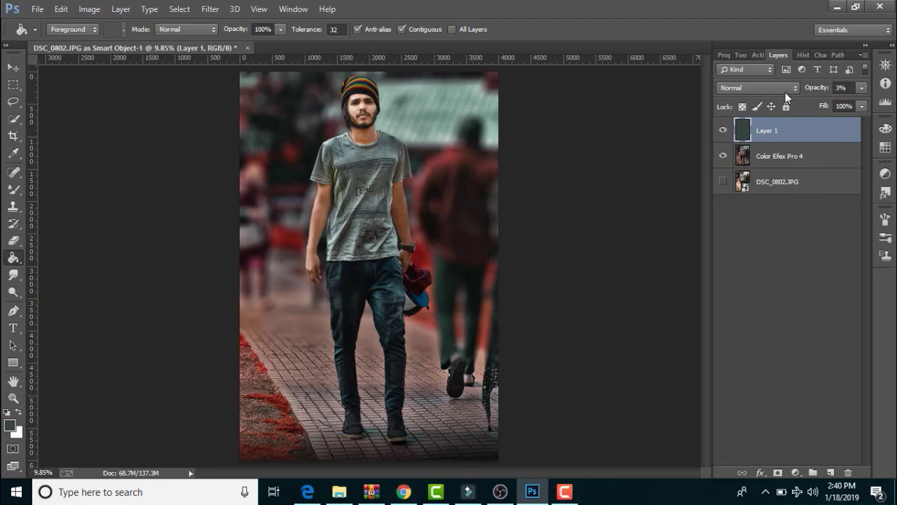
right_click(785, 132)
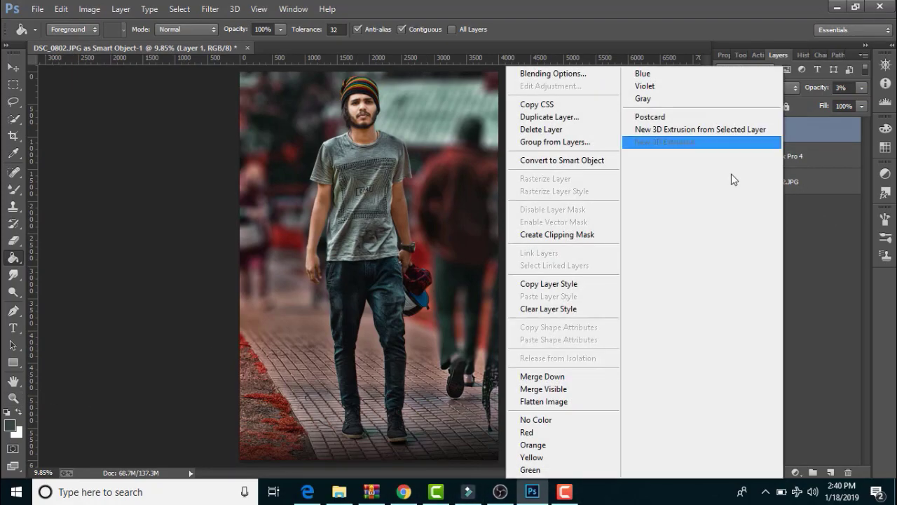
click(539, 379)
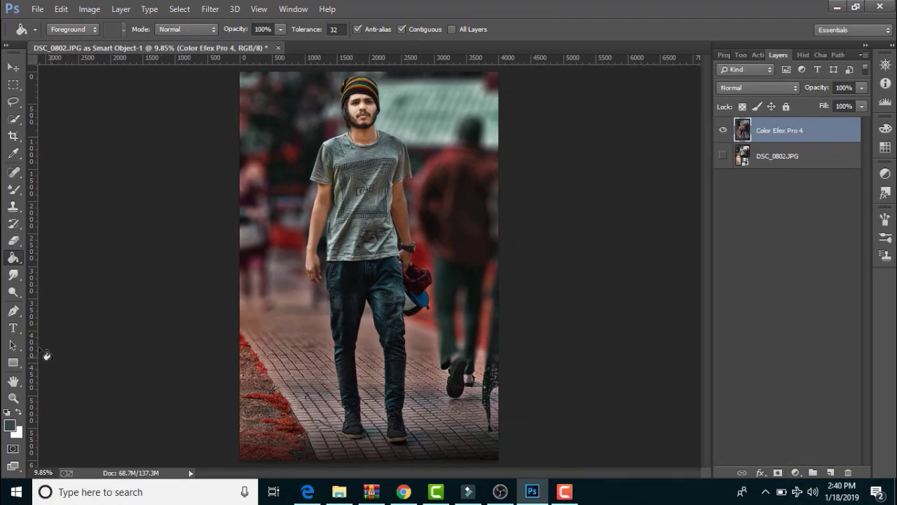
Step: Sample dark red 6a1214 from the photo as the foreground colour
click(10, 425)
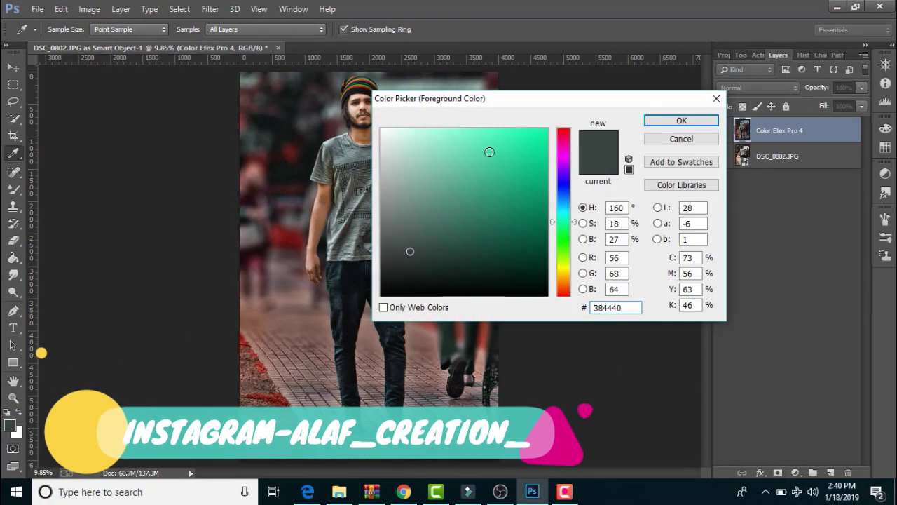
drag(507, 104, 614, 228)
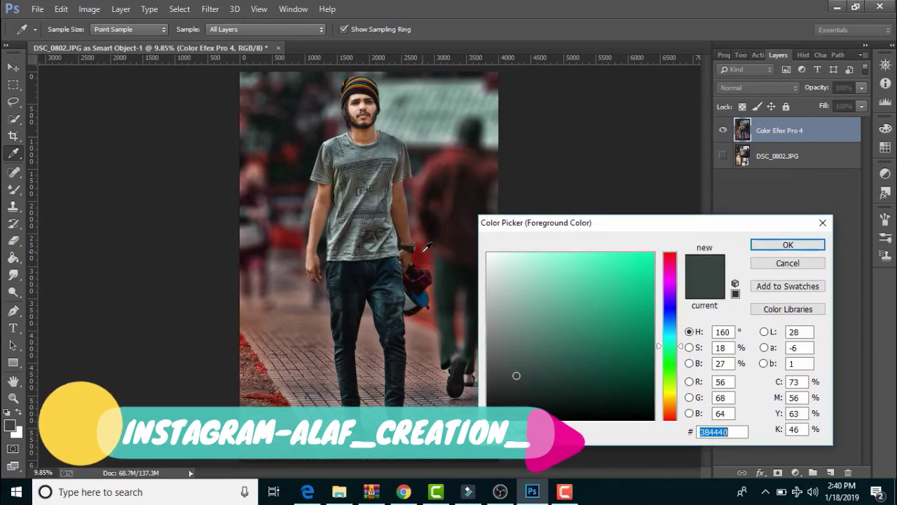
click(422, 252)
click(424, 250)
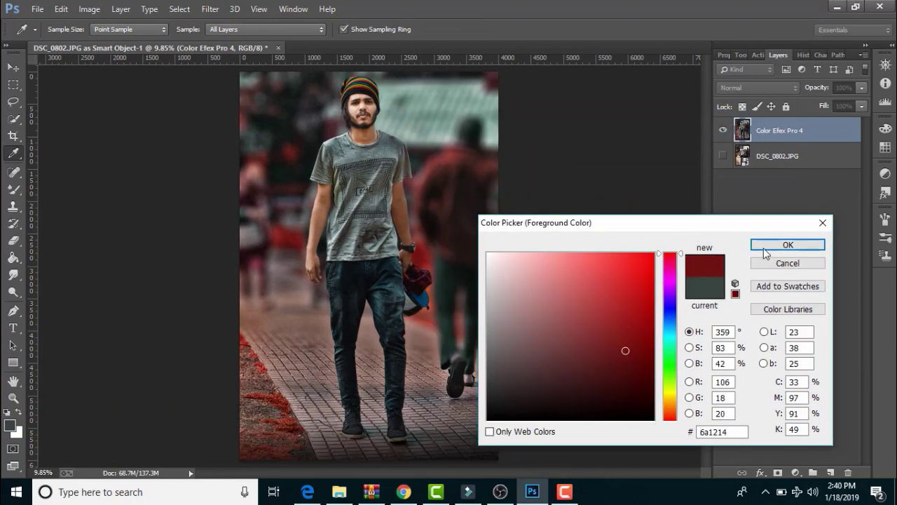
click(789, 245)
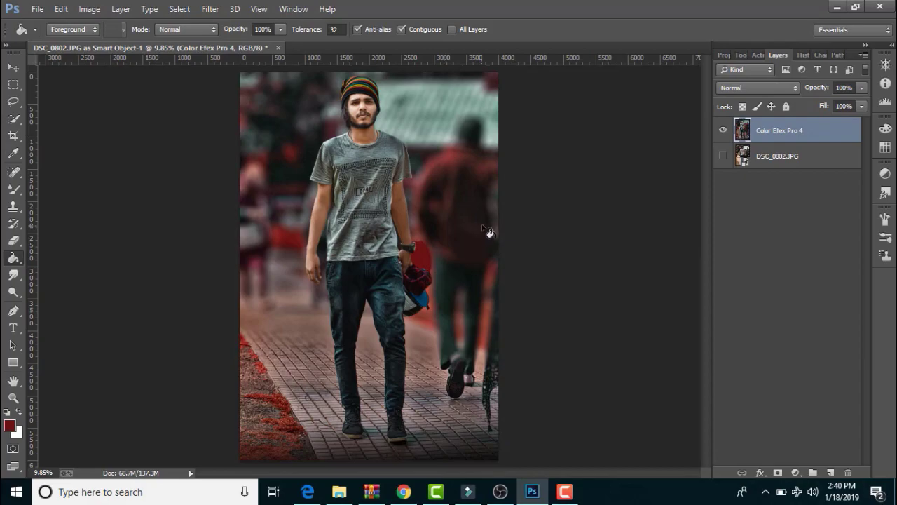
Step: Test a dark red fill, revert it through History, and add a new empty layer
click(446, 253)
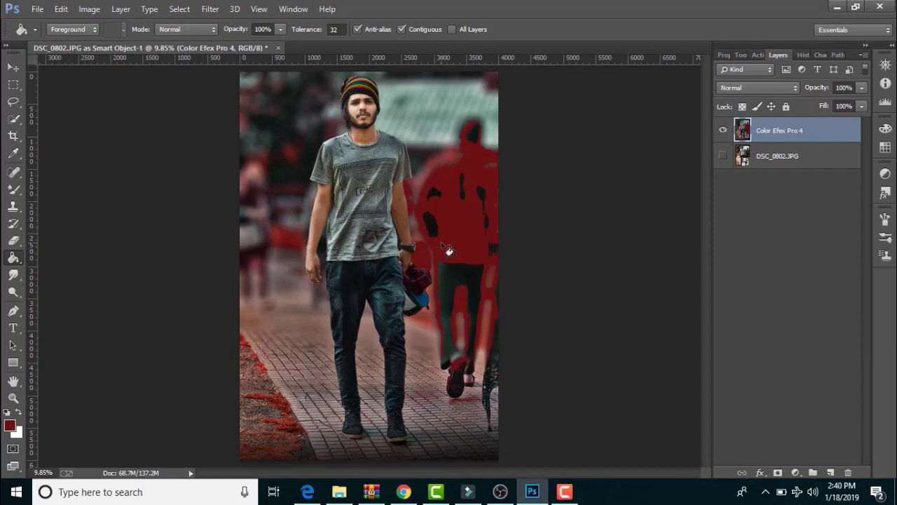
key(ctrl+z)
click(480, 240)
key(ctrl+z)
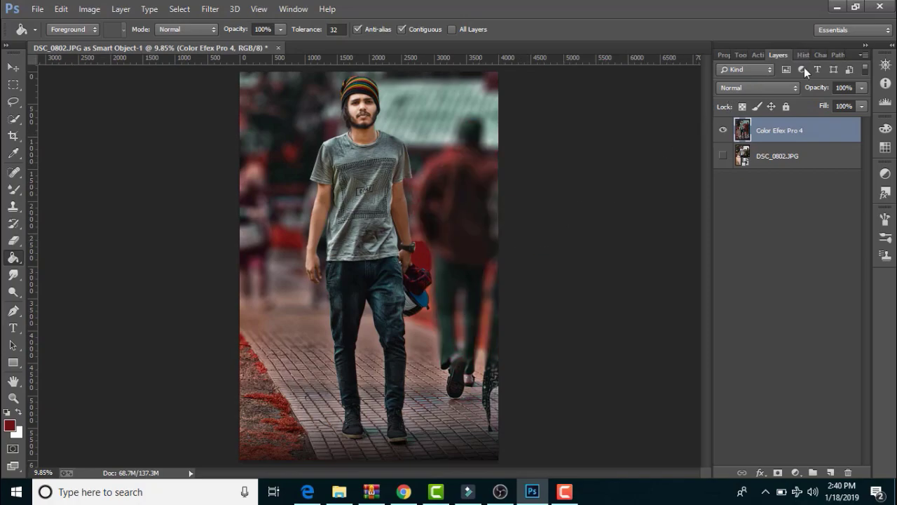
click(800, 56)
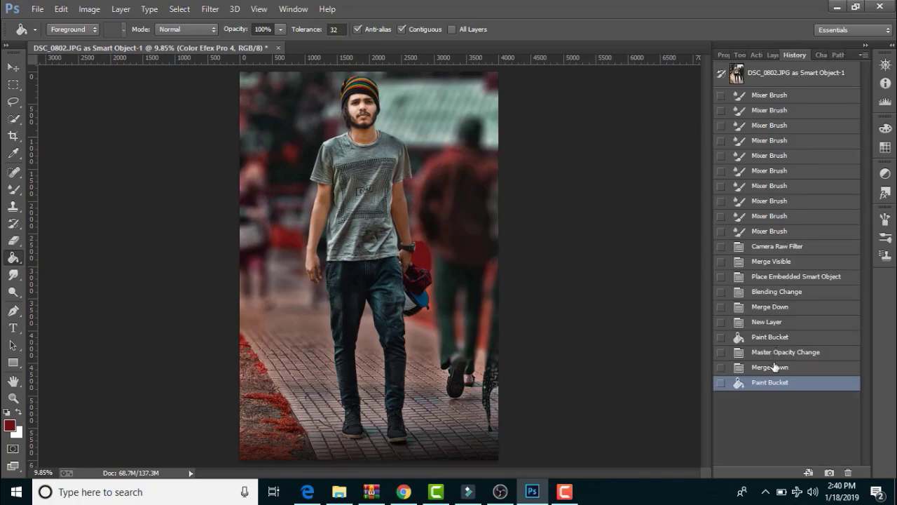
click(774, 367)
click(773, 55)
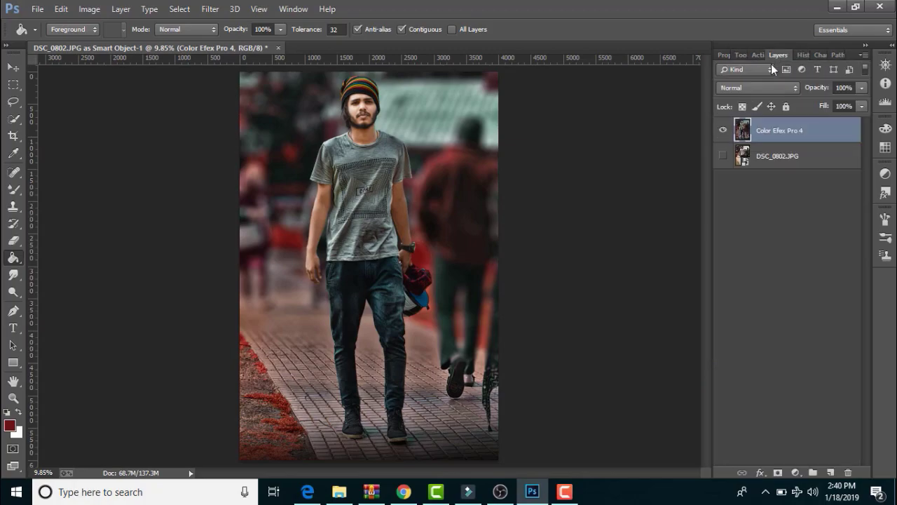
click(829, 473)
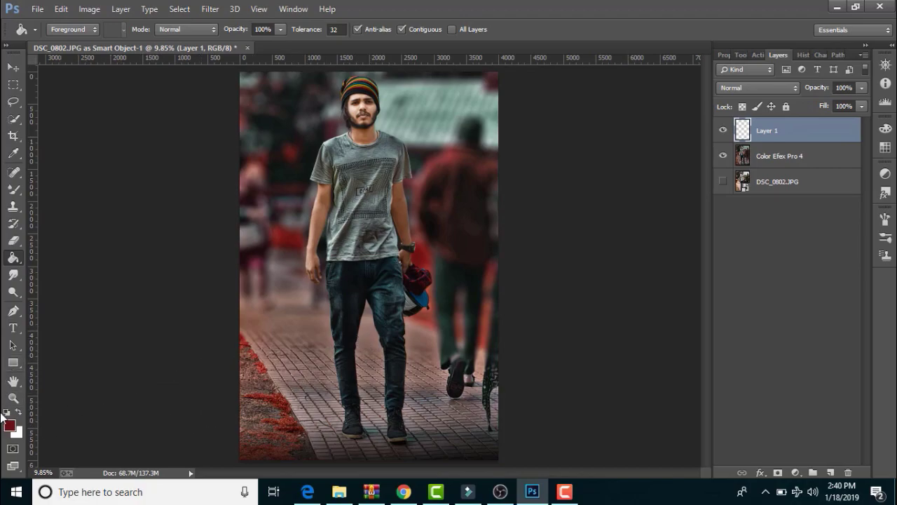
Step: Sample dark red 691413 from the photo and Paint Bucket-fill Layer 1 with it
click(9, 426)
click(422, 253)
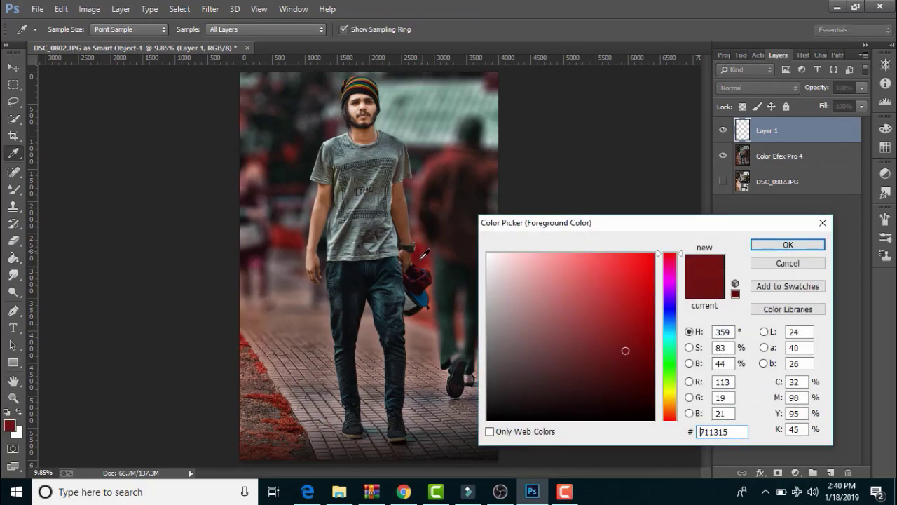
click(778, 245)
key(g)
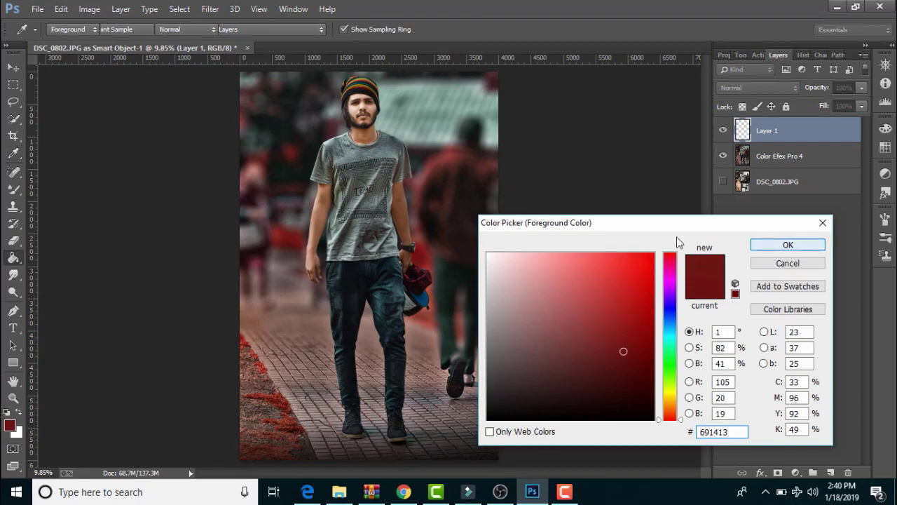
click(432, 211)
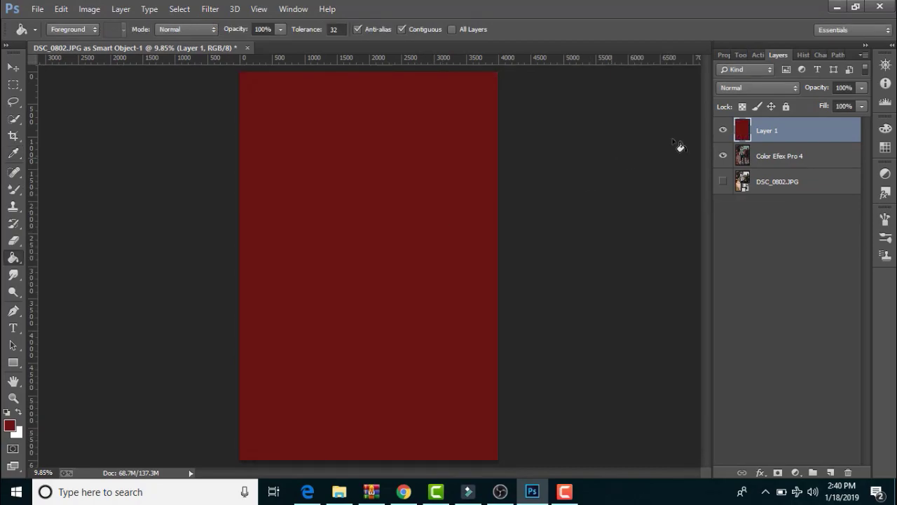
Step: Lower the red layer to 3% opacity and merge it down into Color Efex Pro 4
click(862, 87)
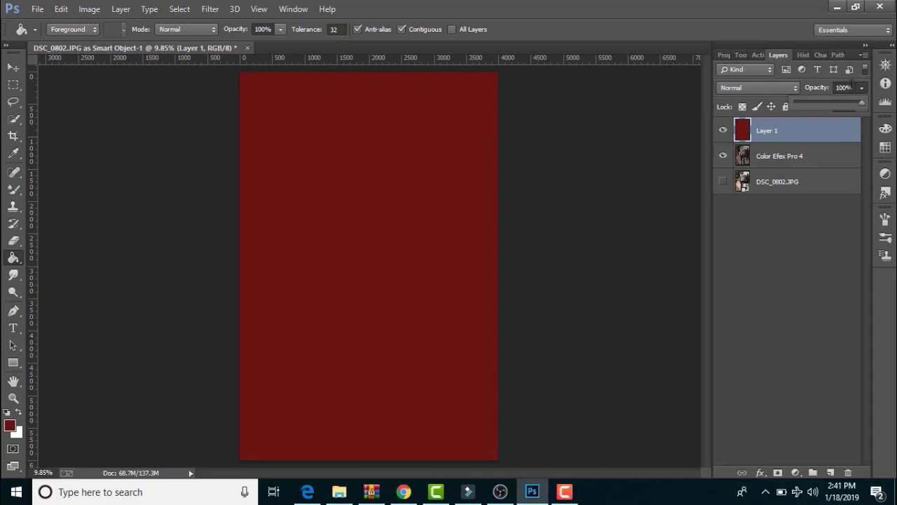
click(850, 87)
text(3)
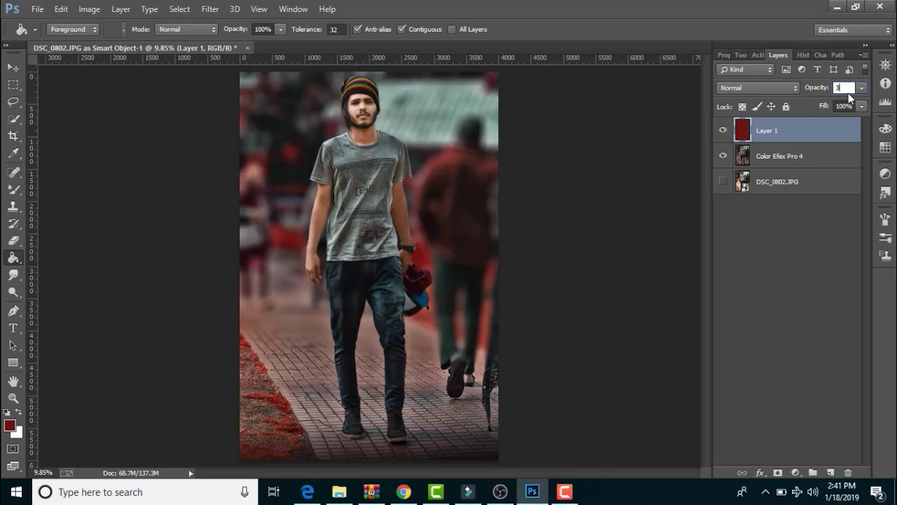
key(Return)
right_click(806, 128)
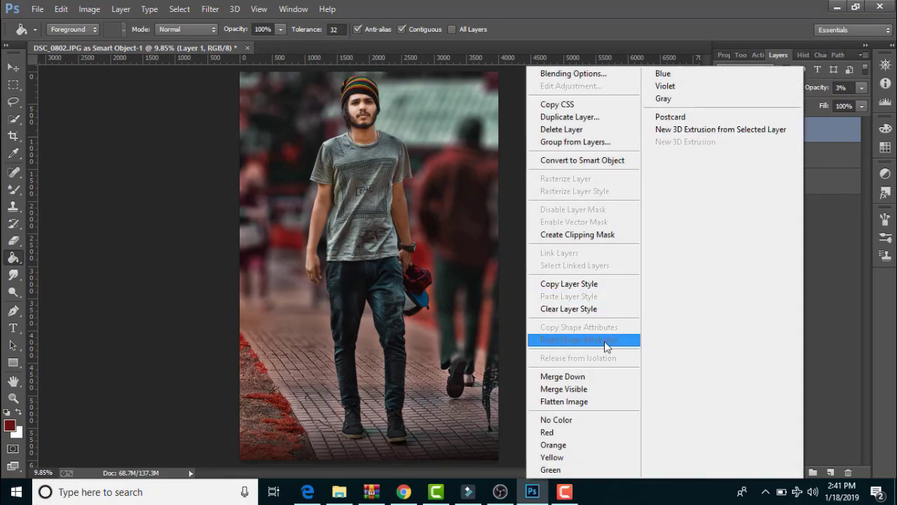
click(583, 373)
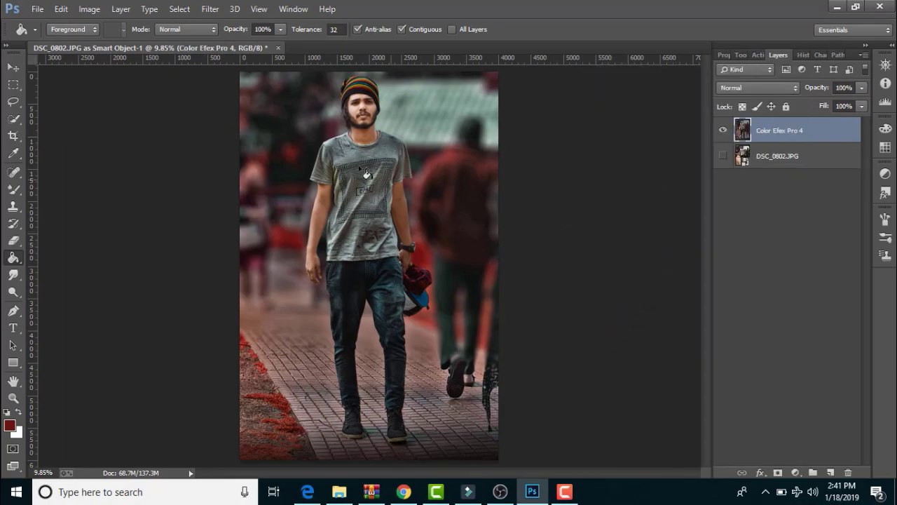
click(211, 10)
mouse_move(234, 347)
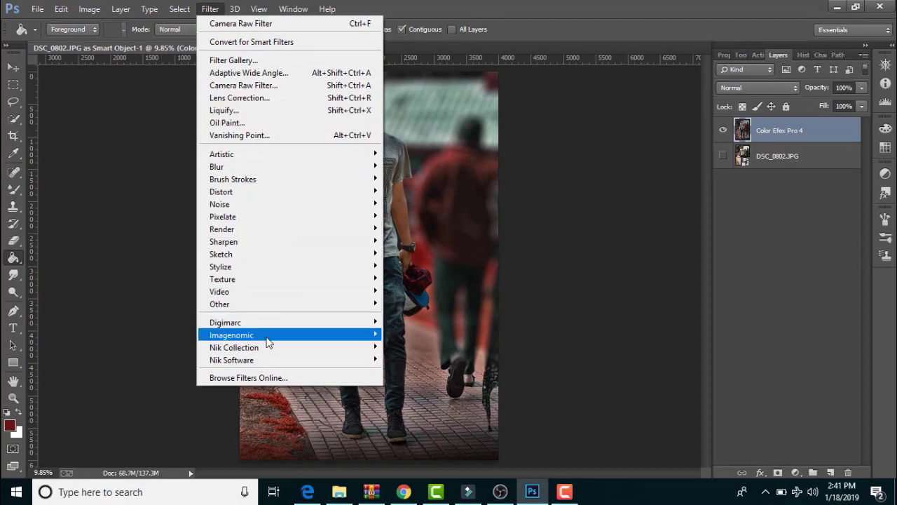
Step: In Color Efex Pro 4, apply Cross Balance Tungsten To Daylight (1) at 66% strength
click(429, 351)
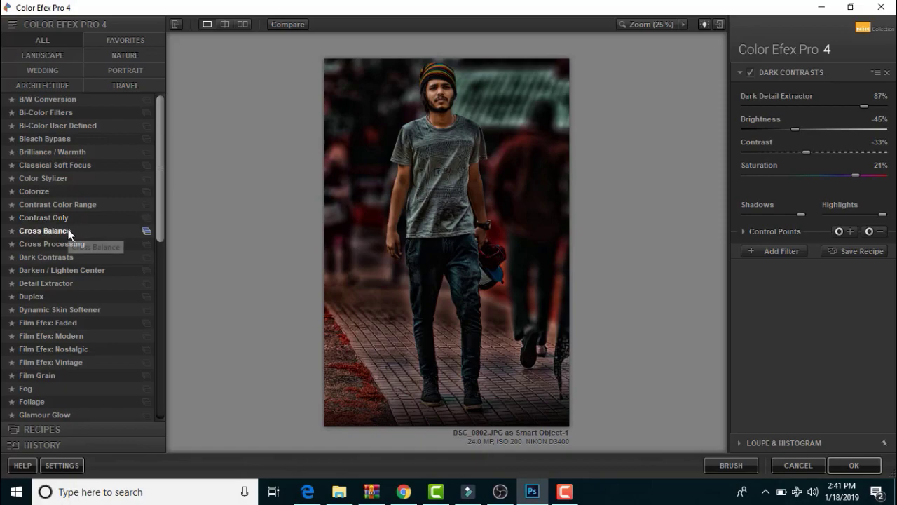
click(70, 231)
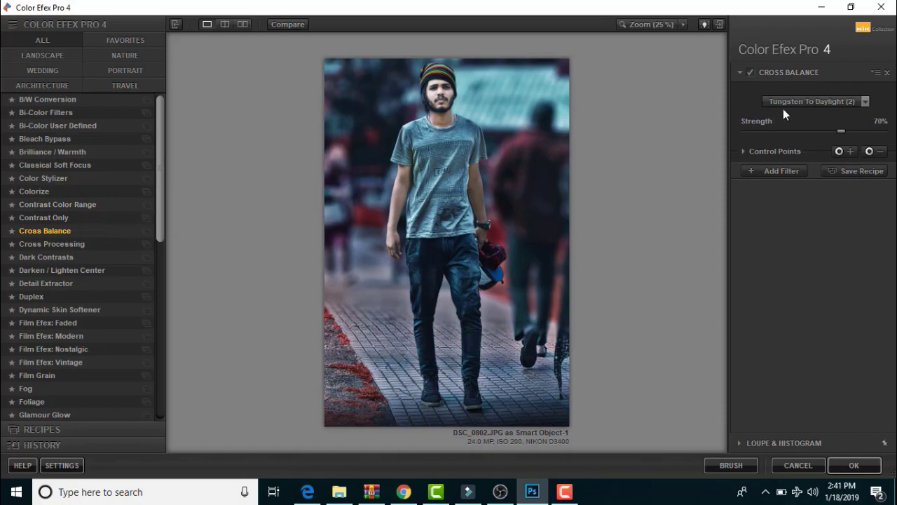
click(806, 101)
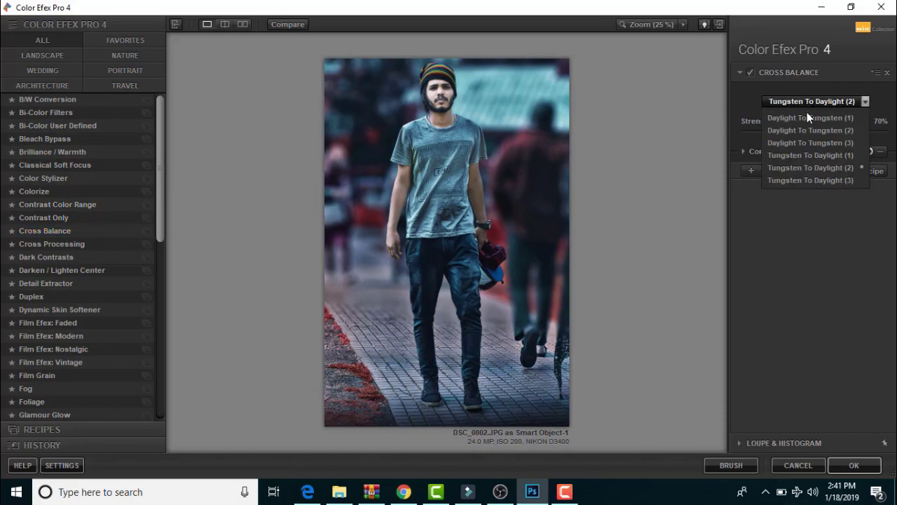
click(805, 154)
click(856, 129)
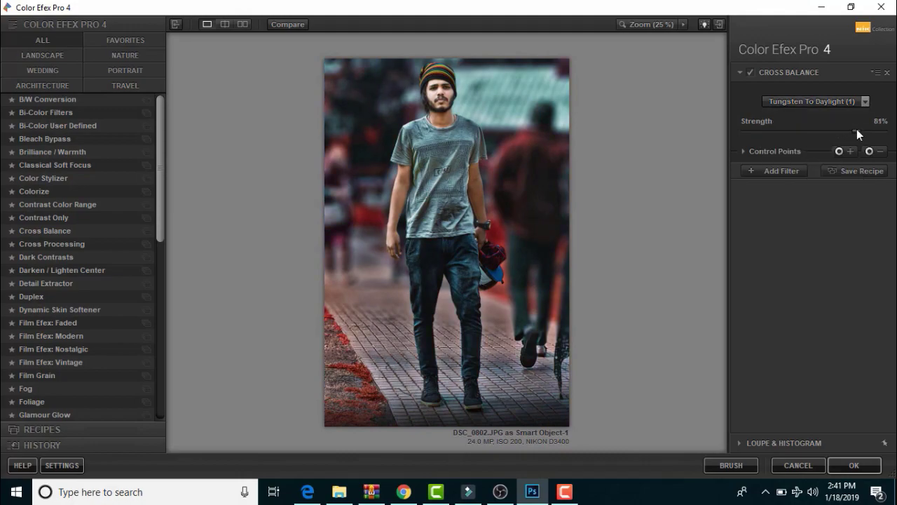
drag(832, 128, 834, 128)
Step: Add Cross Processing method L03 at a faint 6% strength and apply the filters
click(777, 172)
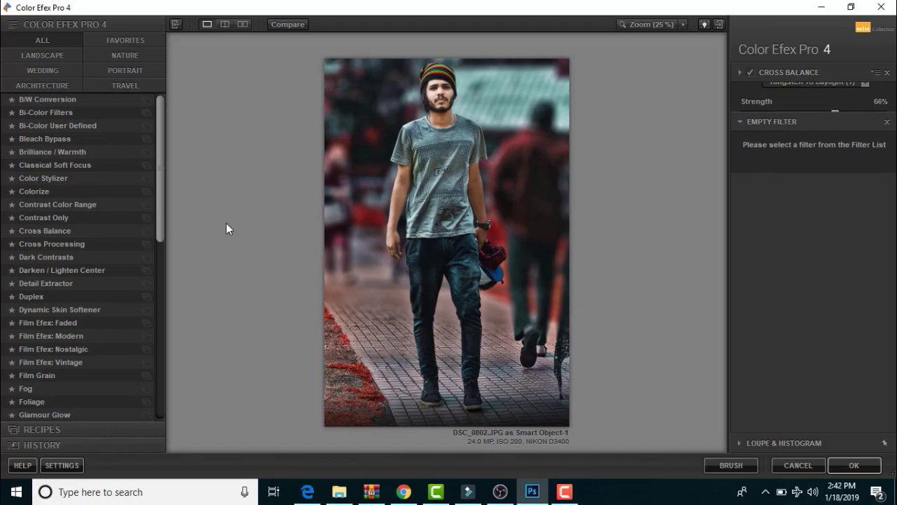
click(51, 244)
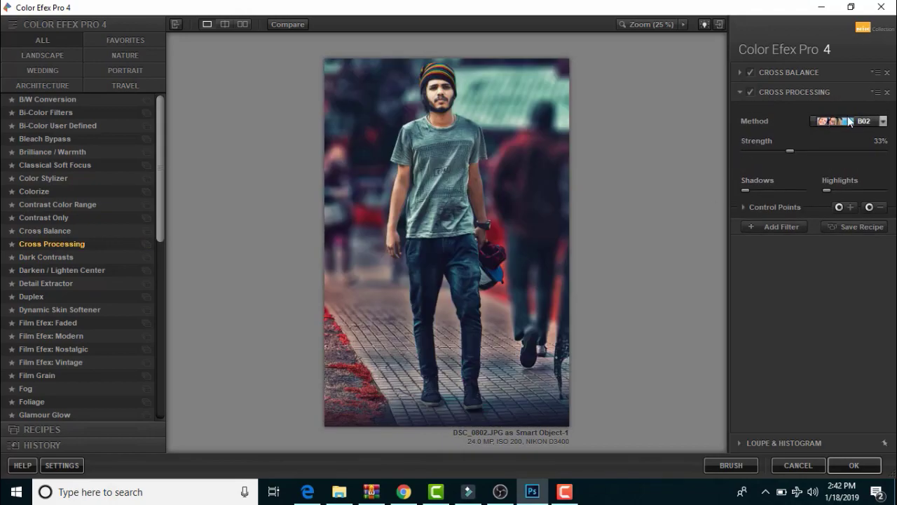
click(849, 121)
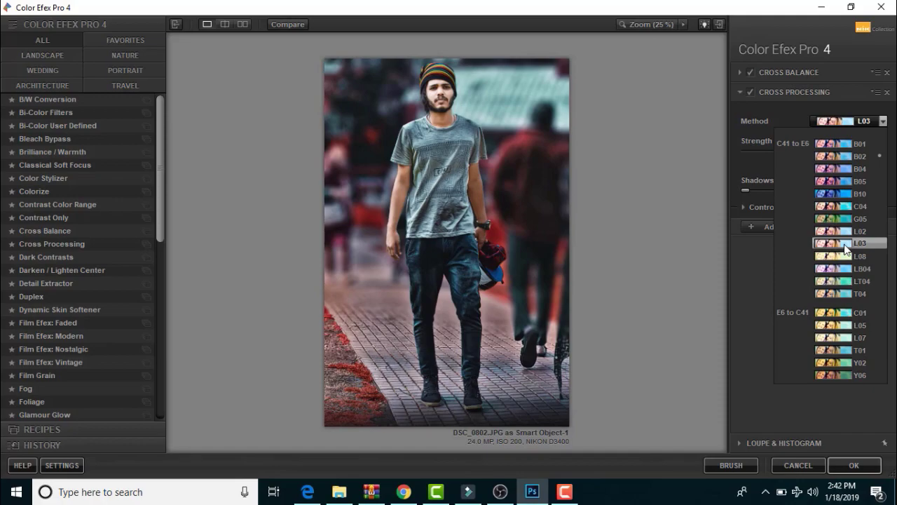
click(843, 244)
drag(771, 151, 757, 151)
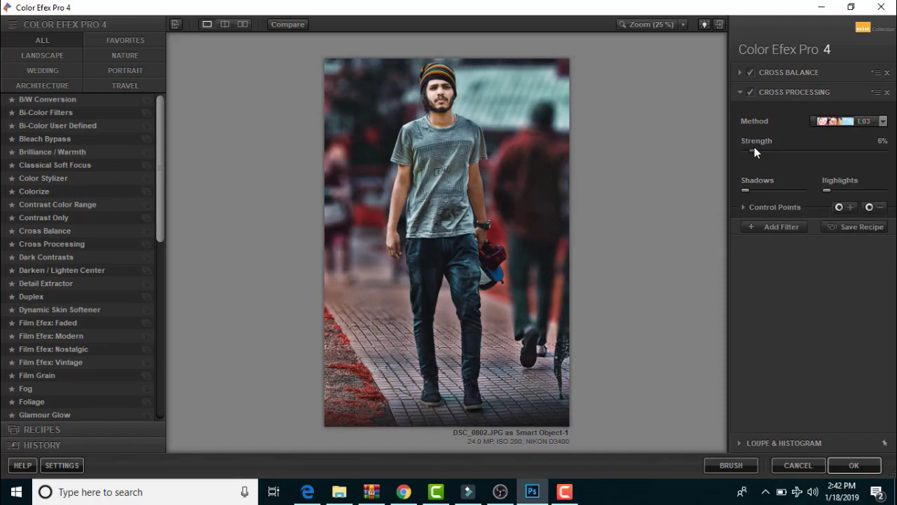
click(775, 227)
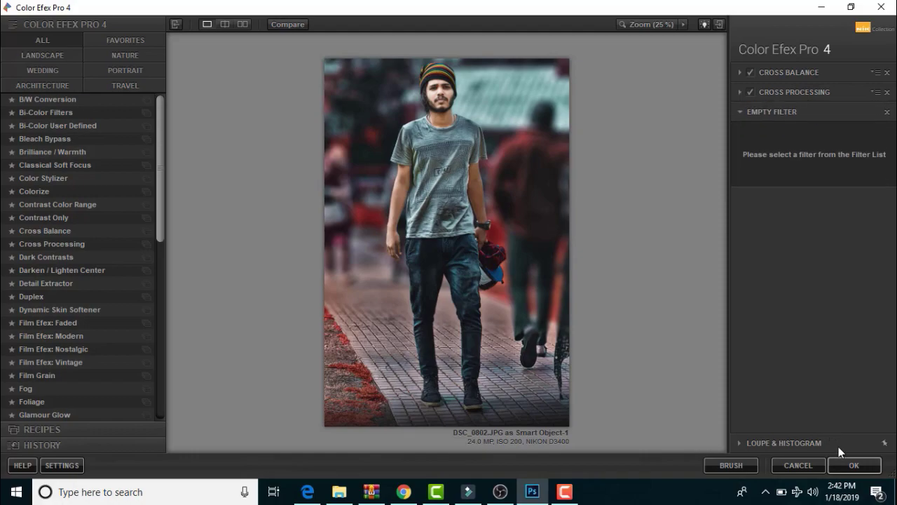
click(852, 465)
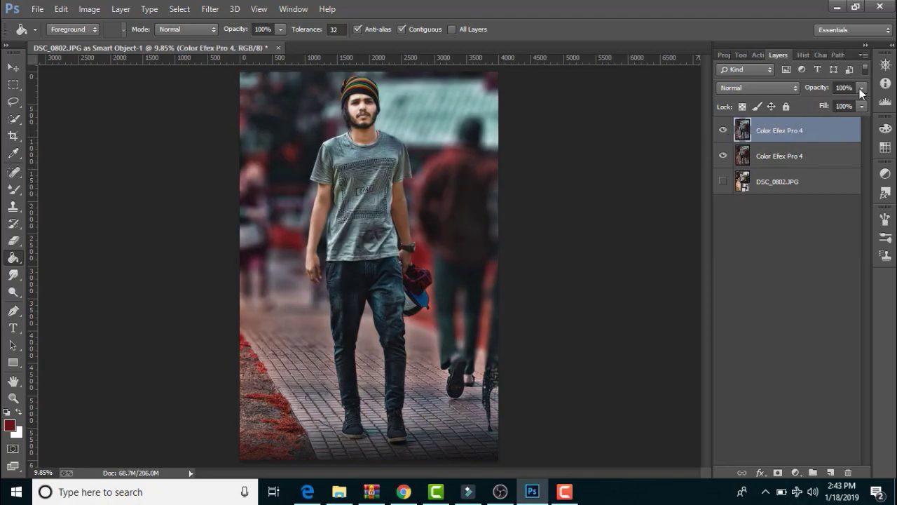
Step: Set the top Color Efex Pro 4 layer's opacity to 76%
click(837, 87)
text(76)
key(Return)
Step: Zoom in to inspect the toning on the torso and face, then fit the photo on screen
key(z)
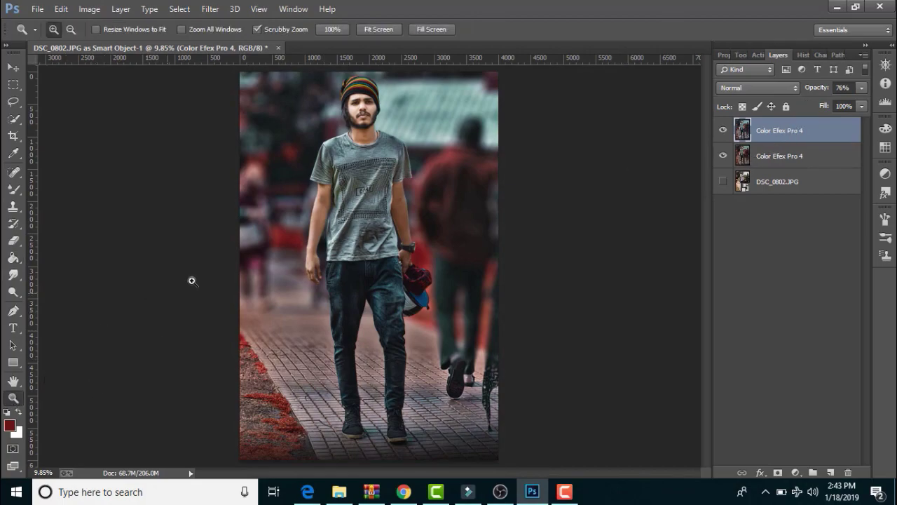
drag(252, 294, 318, 311)
scroll(435, 232, up, 2)
scroll(539, 138, up, 2)
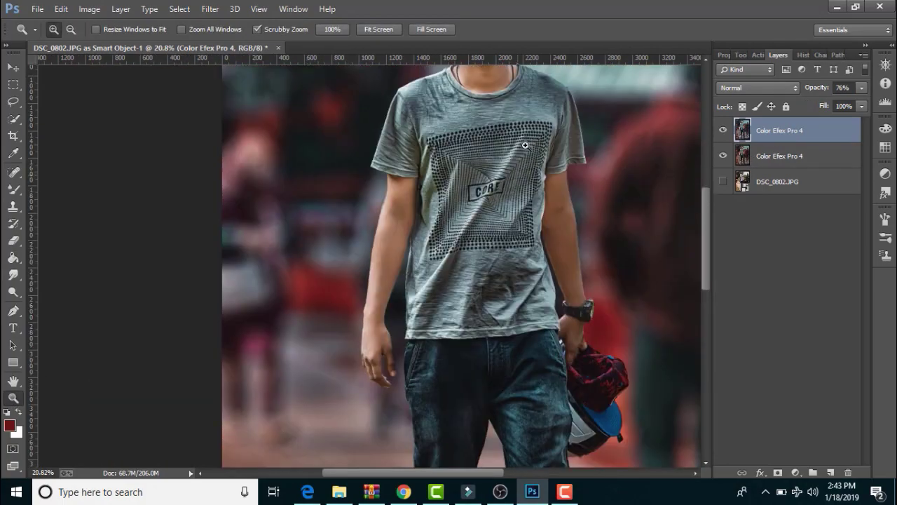
scroll(522, 147, up, 3)
click(518, 260)
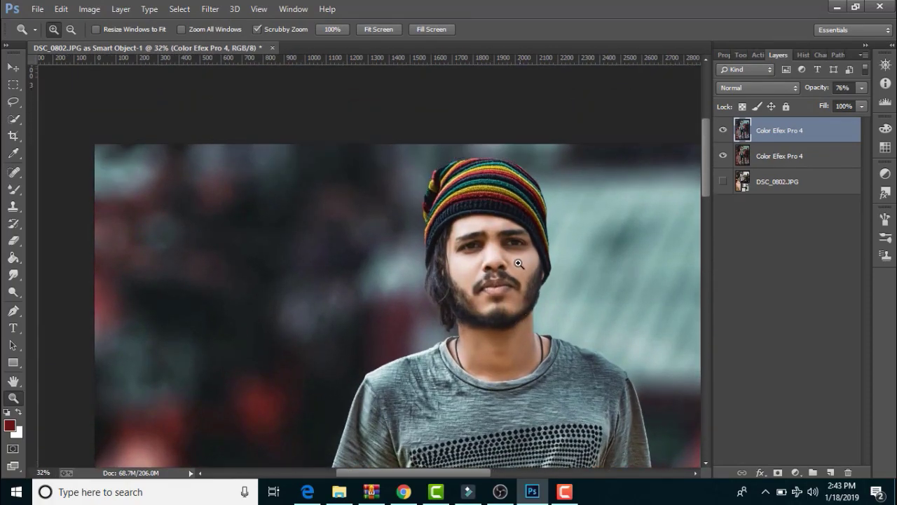
scroll(509, 256, down, 2)
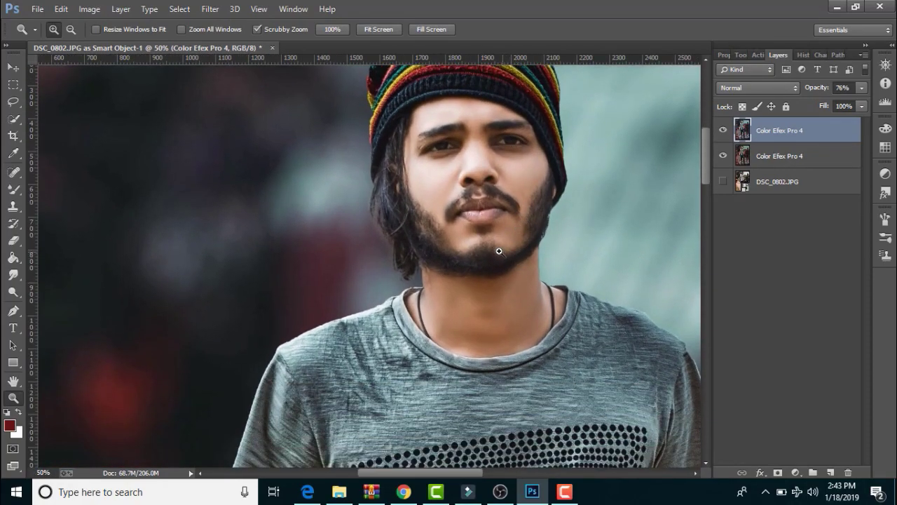
scroll(491, 241, up, 1)
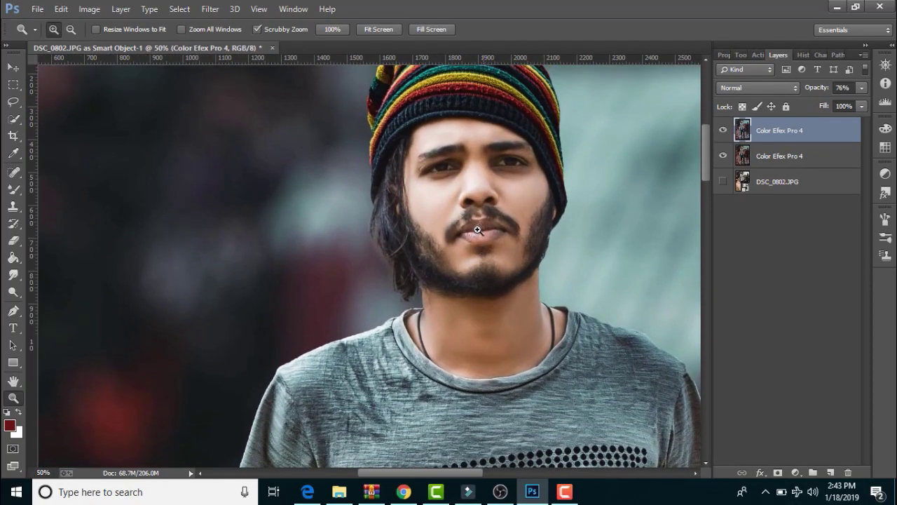
click(378, 30)
right_click(780, 131)
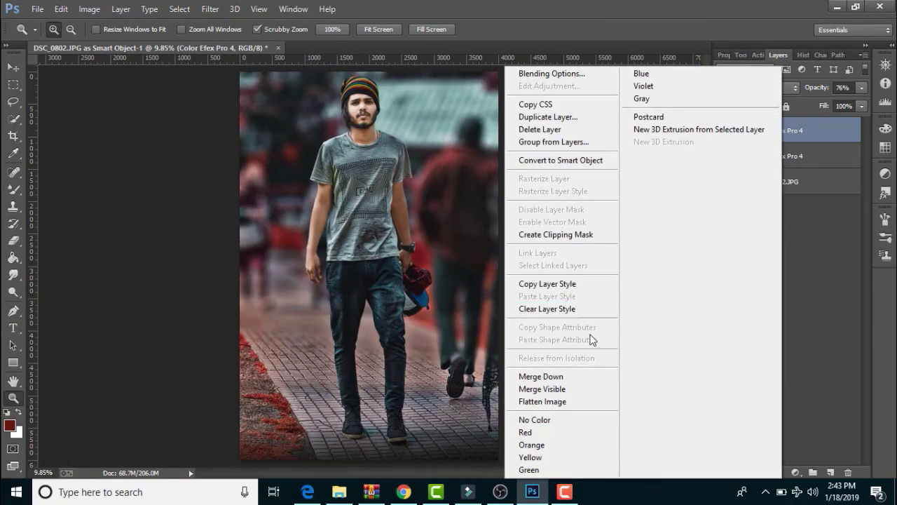
Step: Merge the two Color Efex layers and open the Camera Raw Filter zoomed on the face
click(544, 377)
click(209, 8)
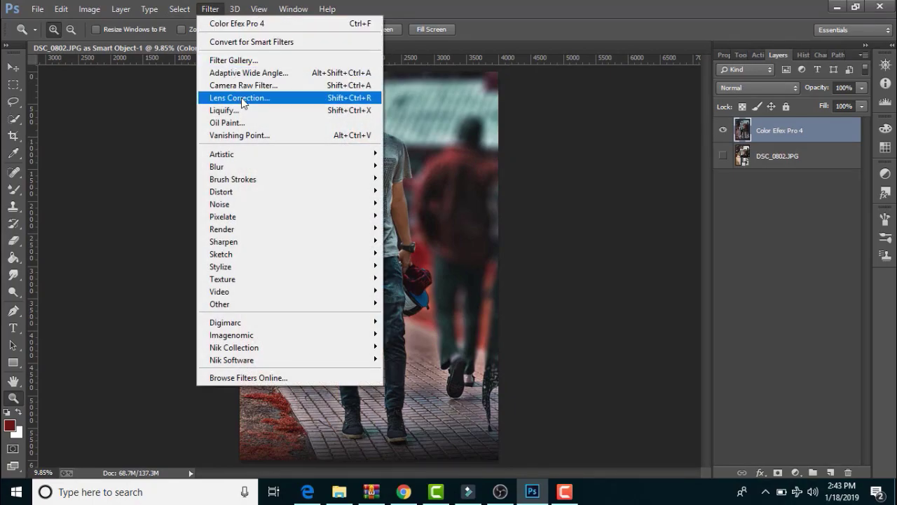
click(260, 84)
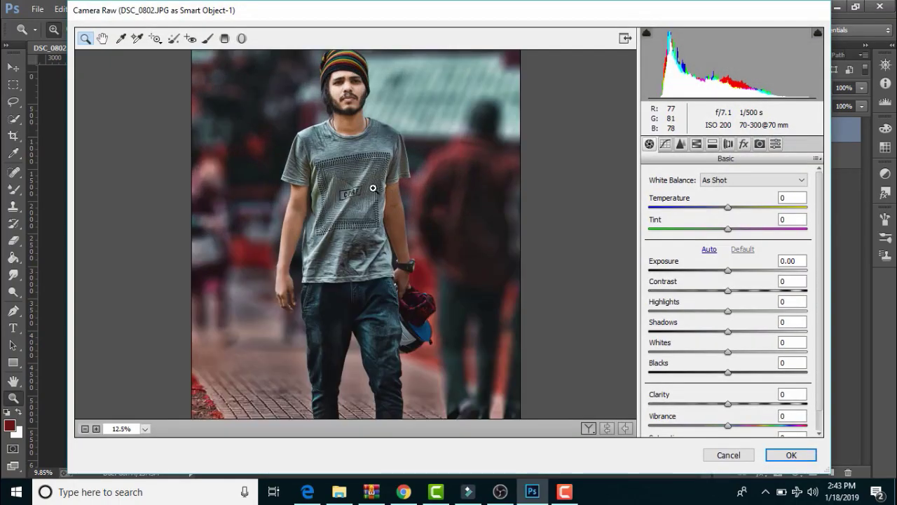
click(373, 188)
click(413, 204)
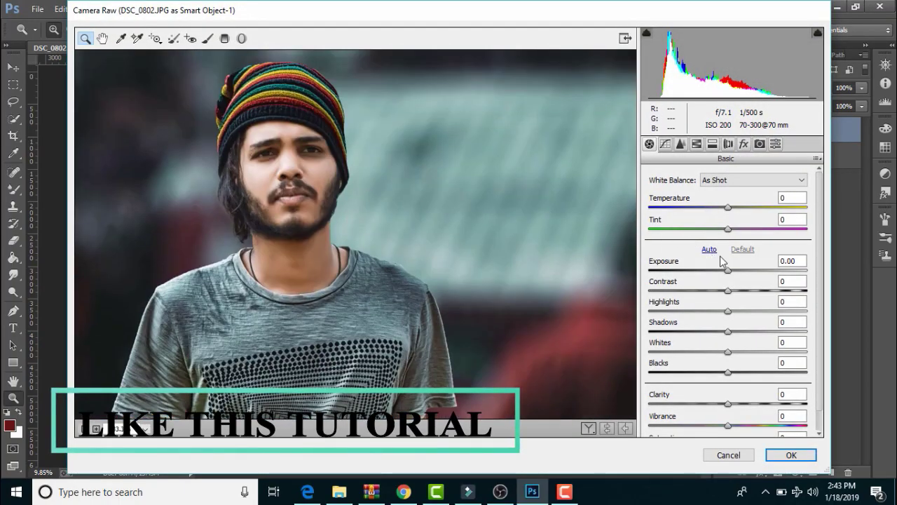
Step: Set Contrast +10, Highlights +7, Shadows +8, Blacks +1 and Clarity +2 in Basic
mouse_move(729, 291)
mouse_down()
mouse_move(740, 291)
mouse_move(733, 331)
mouse_up()
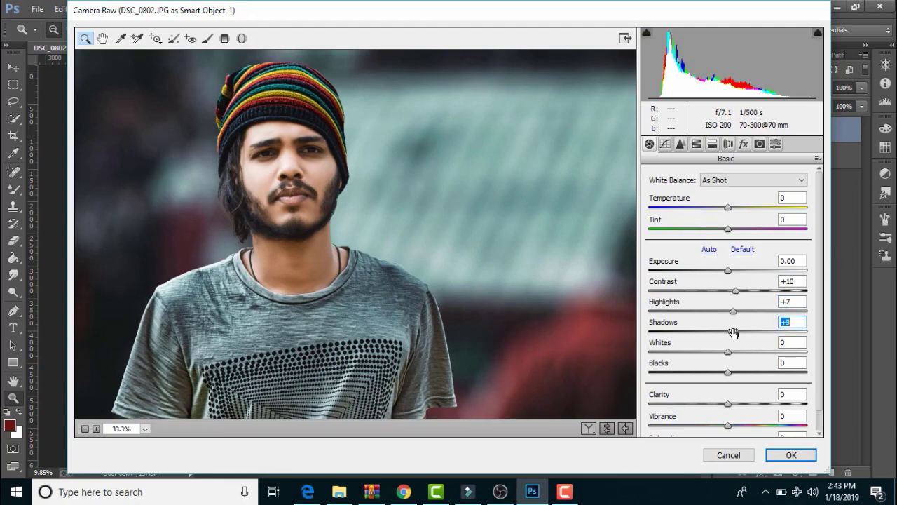
drag(729, 371, 730, 372)
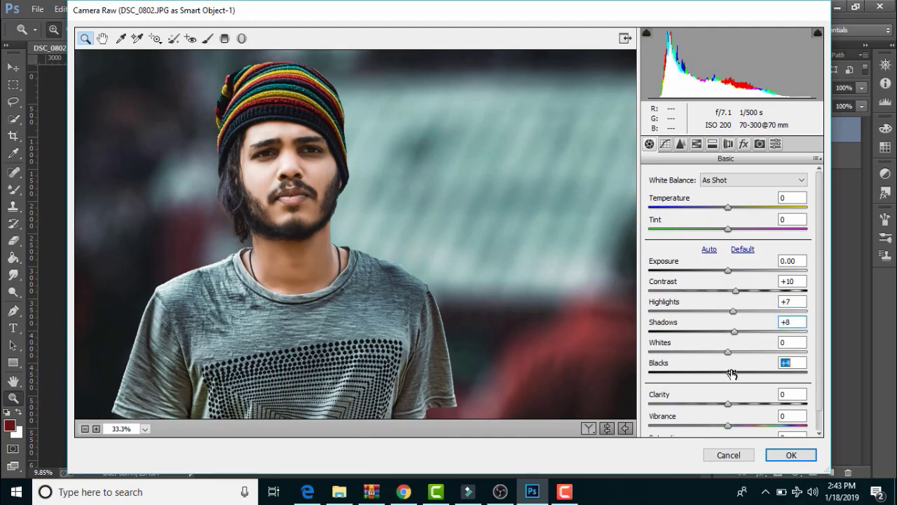
drag(727, 403, 730, 404)
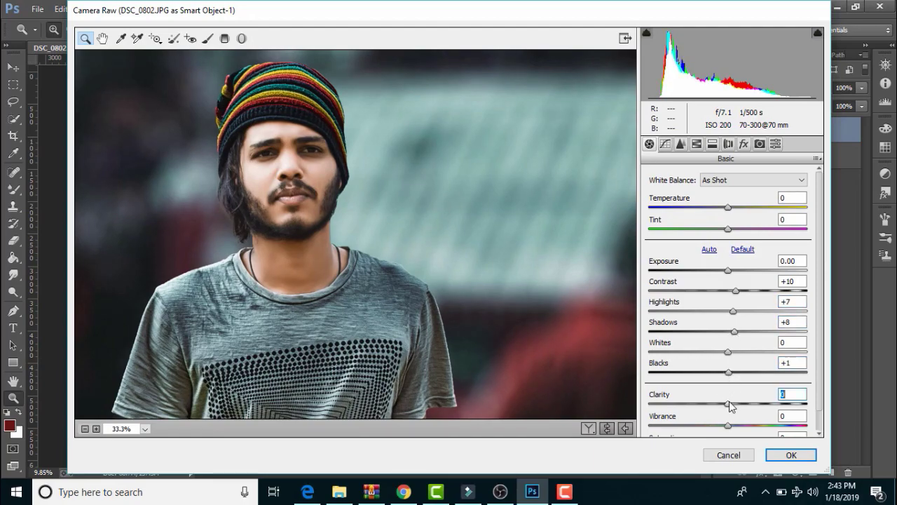
click(680, 144)
Step: Raise sharpening Amount to 19 and brighten the reds and oranges in HSL Luminance
mouse_move(659, 201)
mouse_down()
mouse_move(690, 219)
mouse_move(729, 223)
mouse_move(694, 219)
mouse_move(724, 241)
mouse_up()
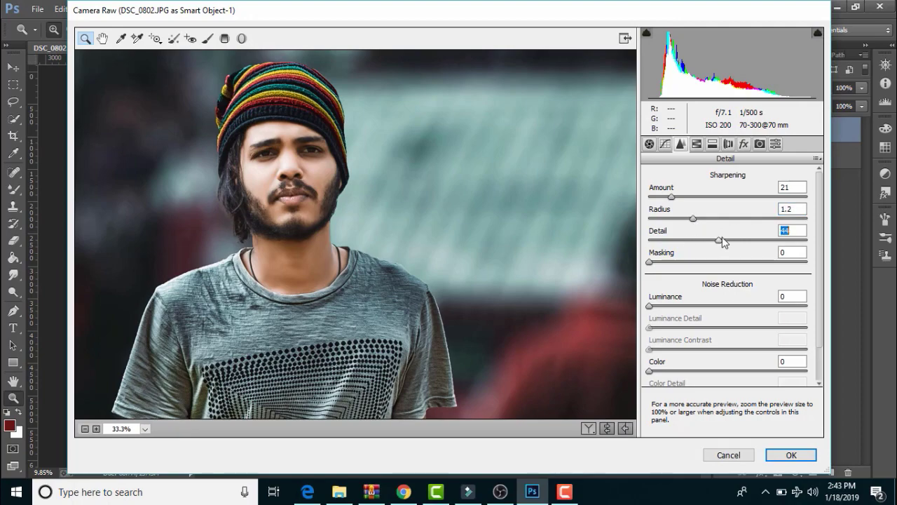
click(698, 145)
click(727, 196)
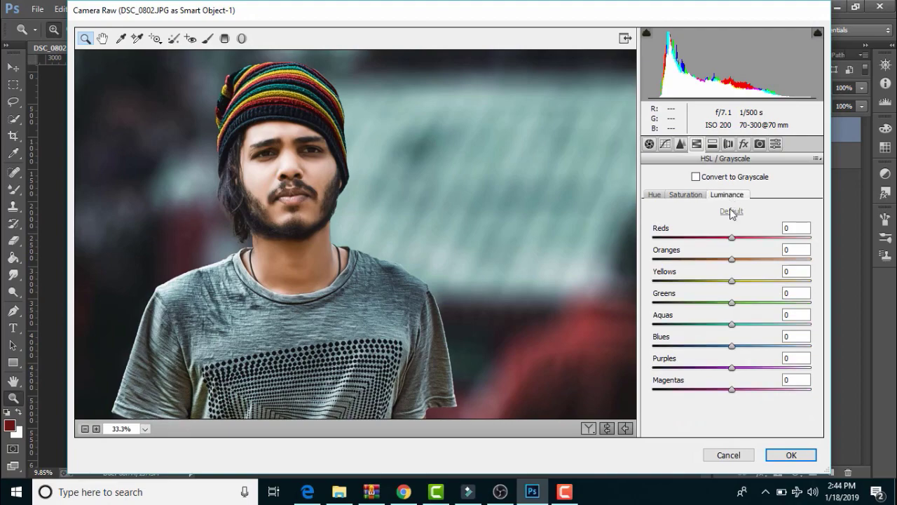
mouse_move(732, 260)
mouse_down()
mouse_move(744, 238)
mouse_move(763, 238)
mouse_move(740, 259)
mouse_up()
click(683, 195)
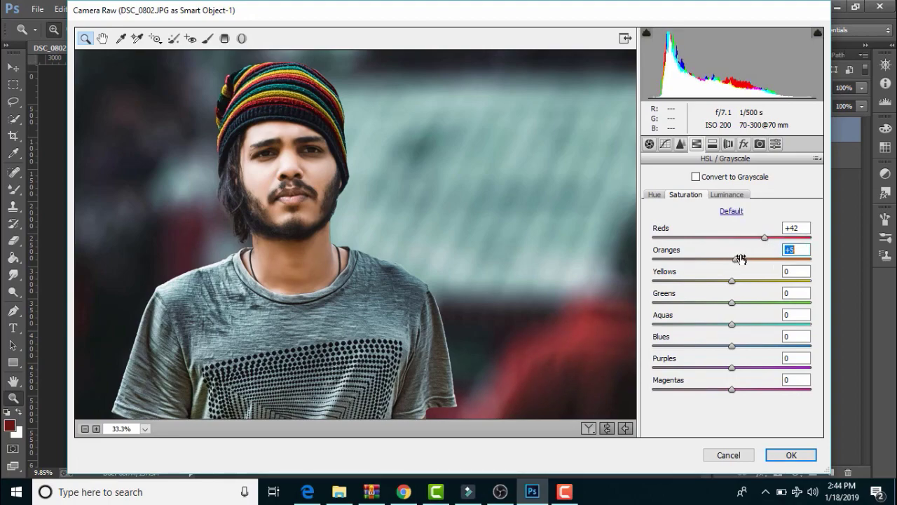
click(654, 194)
Step: Set HSL hue Reds +34, Greens -100 and Yellows -100
drag(731, 236, 755, 239)
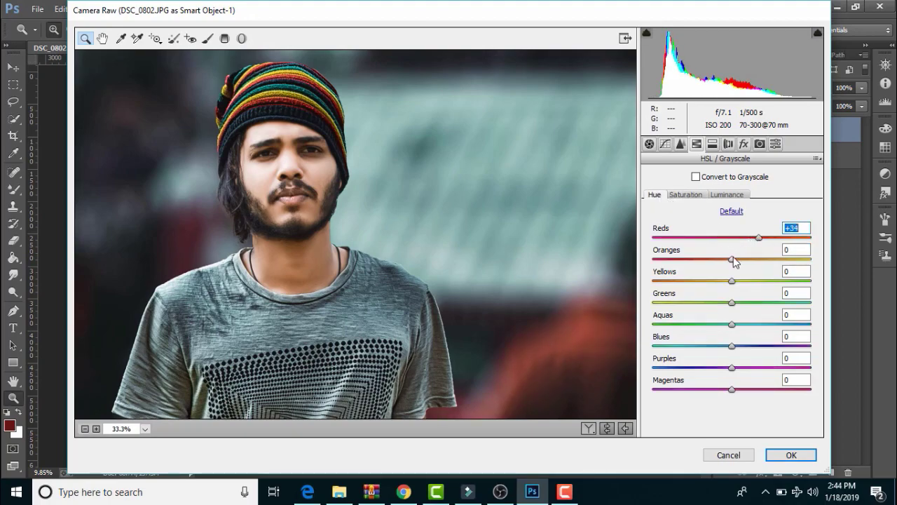
drag(730, 302, 676, 307)
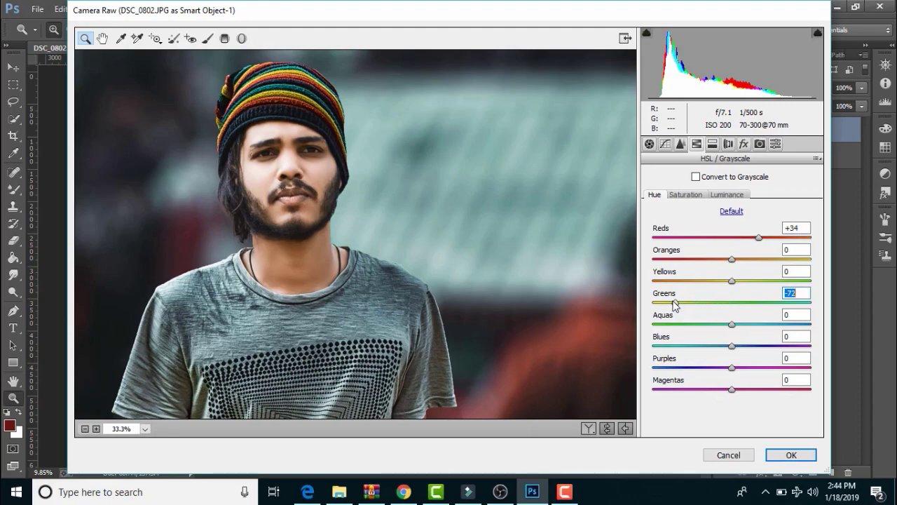
click(85, 428)
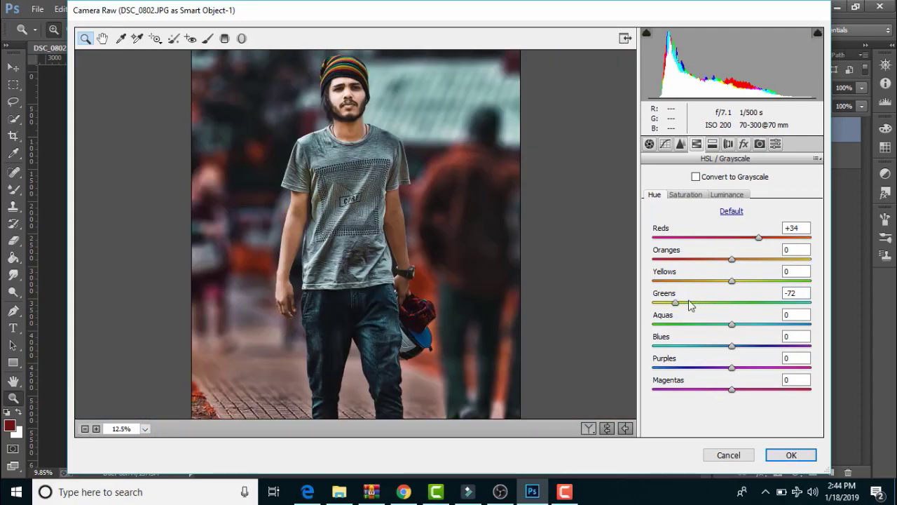
drag(677, 303, 654, 302)
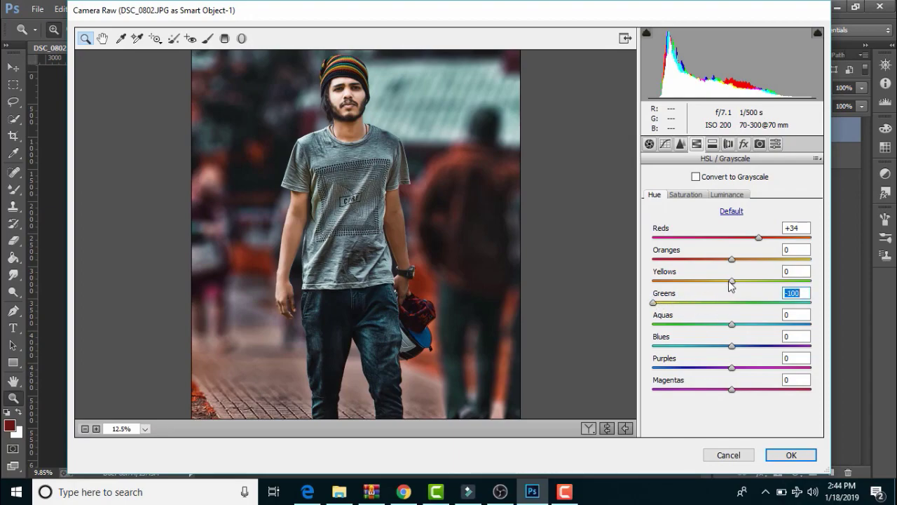
drag(731, 281, 654, 281)
Step: Cut saturation to Greens -87 and Yellows -50, and shift the Blues hue to -15
click(677, 195)
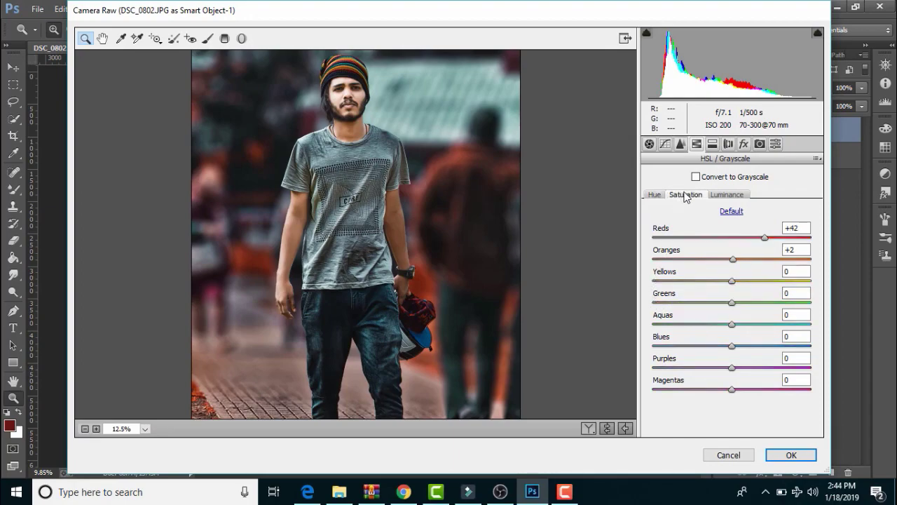
drag(731, 302, 635, 310)
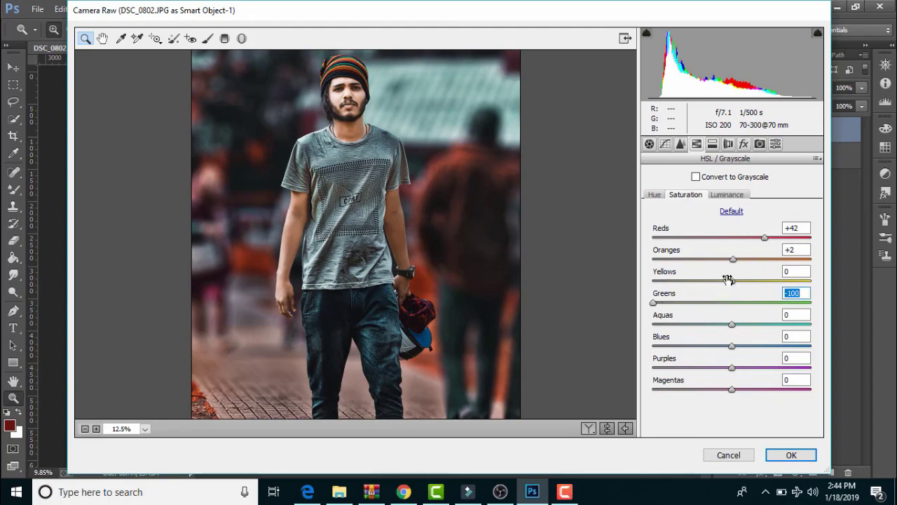
mouse_move(731, 282)
mouse_down()
mouse_move(654, 281)
mouse_move(692, 281)
mouse_move(672, 300)
mouse_up()
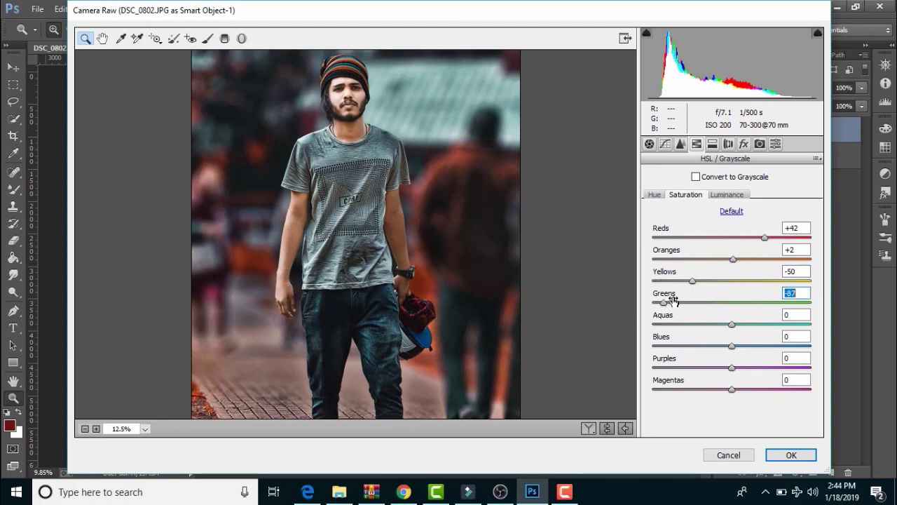
click(654, 194)
mouse_move(729, 345)
mouse_down()
mouse_move(720, 345)
mouse_move(730, 325)
mouse_up()
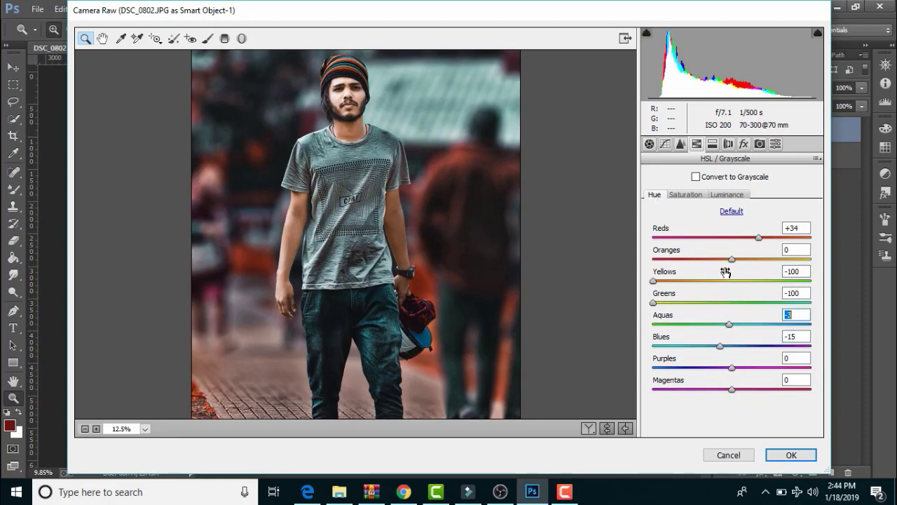
Step: Brighten the blues to +25 in HSL Luminance
click(713, 145)
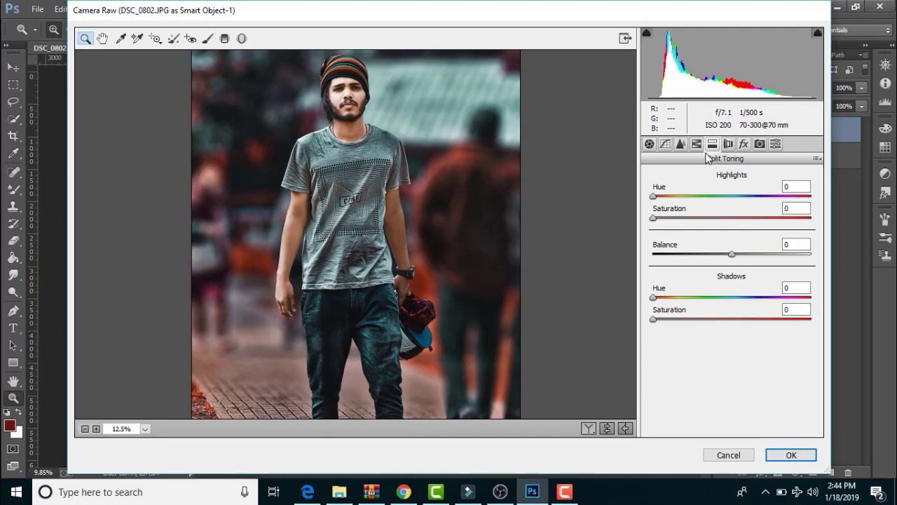
click(698, 145)
click(728, 195)
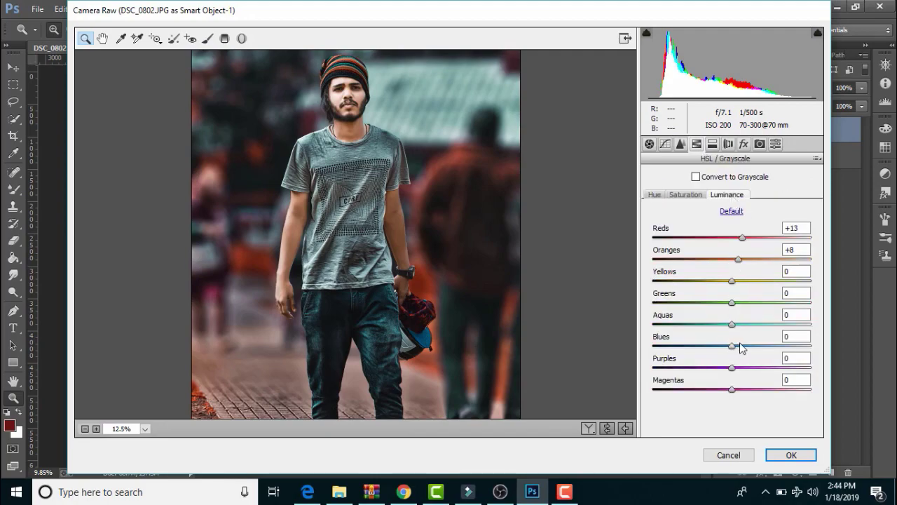
mouse_move(741, 347)
mouse_down()
mouse_move(751, 345)
mouse_move(739, 322)
mouse_move(751, 300)
mouse_move(747, 280)
mouse_up()
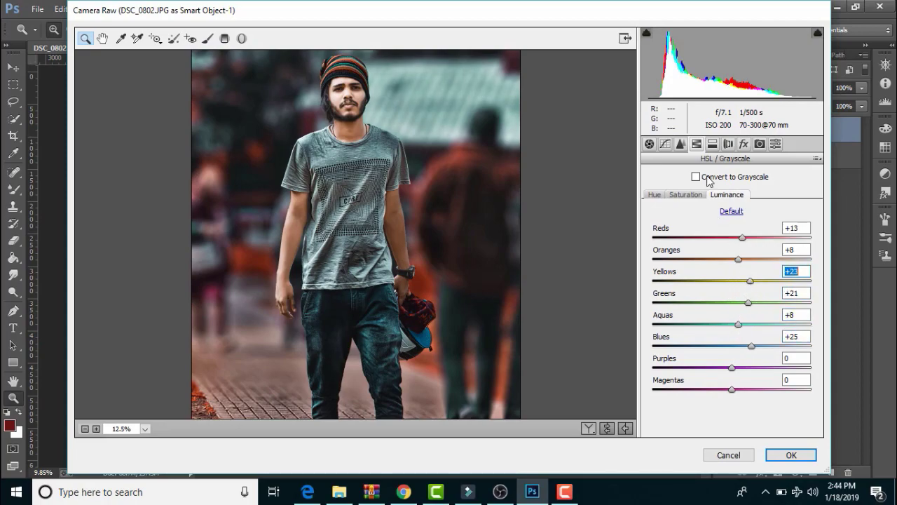
Step: In Split Toning, tint highlights hue 179 / saturation 9 and shadows hue 107 / saturation 5
click(713, 144)
drag(653, 196, 731, 196)
drag(655, 218, 668, 221)
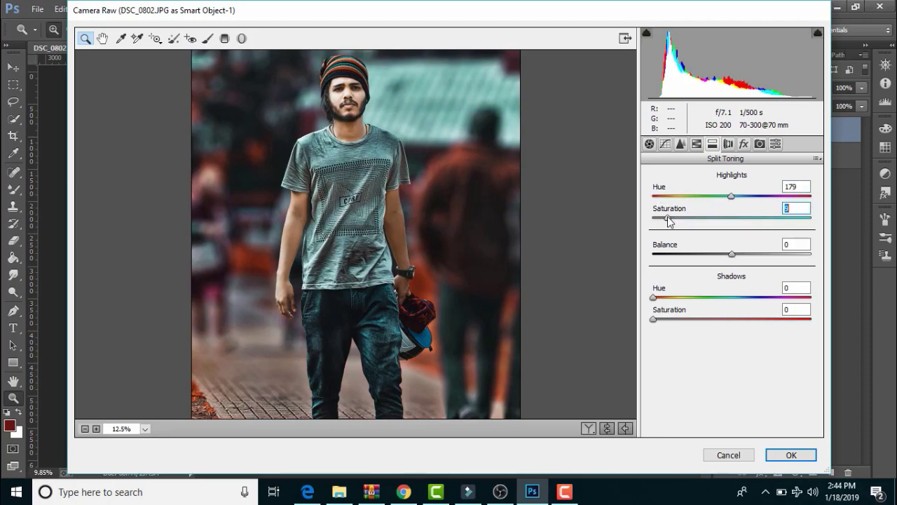
drag(666, 297, 710, 294)
mouse_move(652, 319)
mouse_down()
mouse_move(668, 318)
mouse_move(658, 319)
mouse_up()
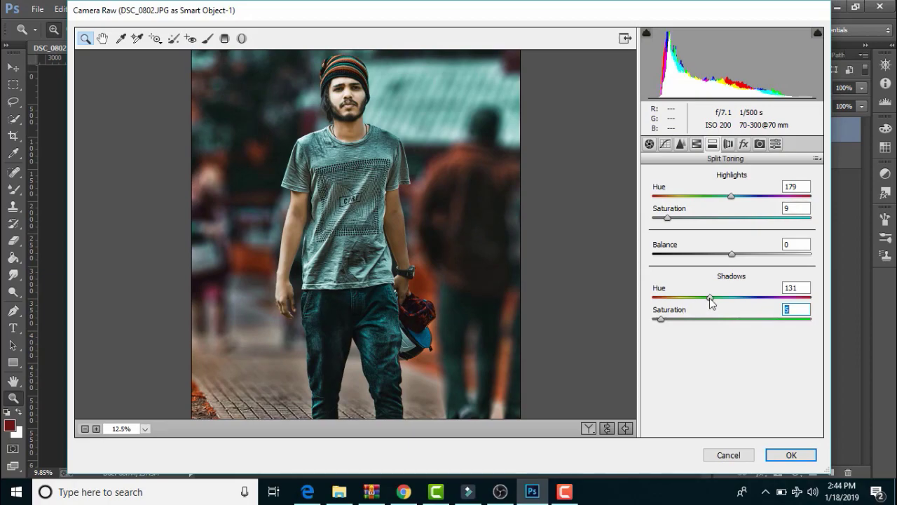
drag(709, 298, 699, 298)
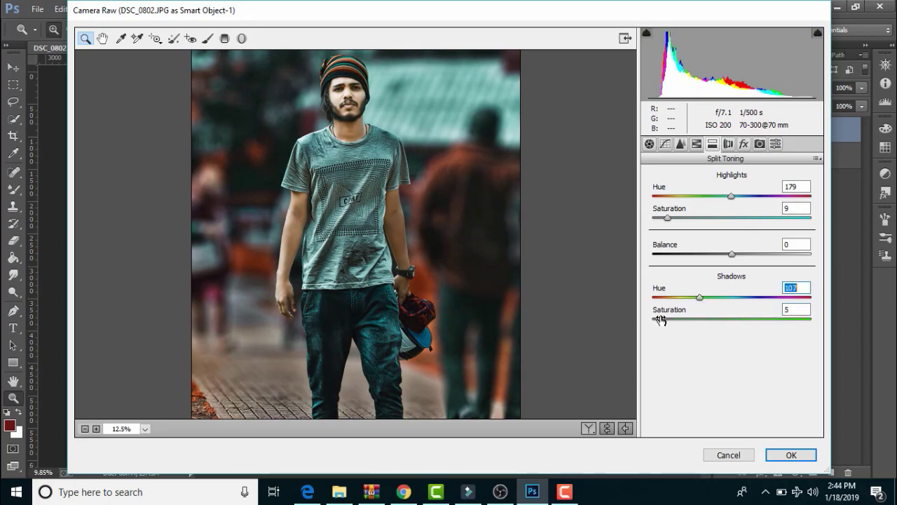
click(443, 272)
Step: Set Post Crop Vignetting Amount -12, Midpoint 45, Roundness -13, Feather 49, and apply Camera Raw
click(744, 144)
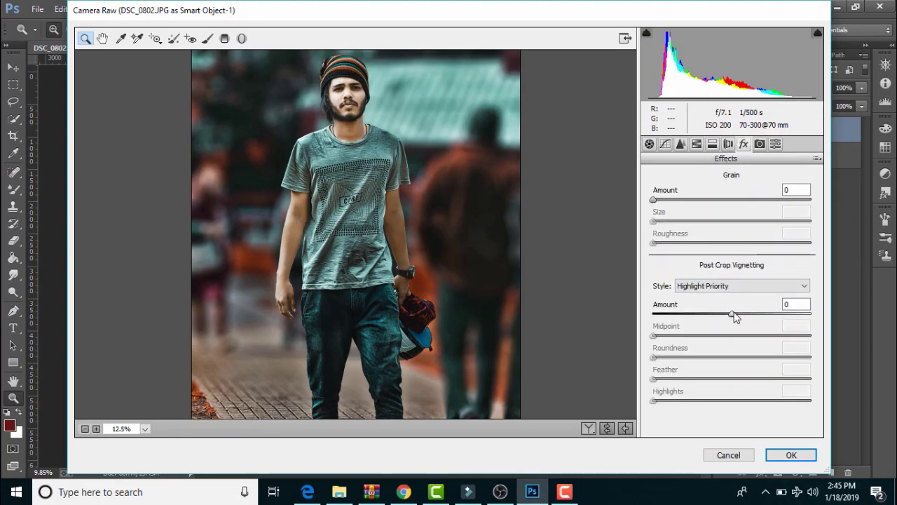
drag(732, 315, 723, 318)
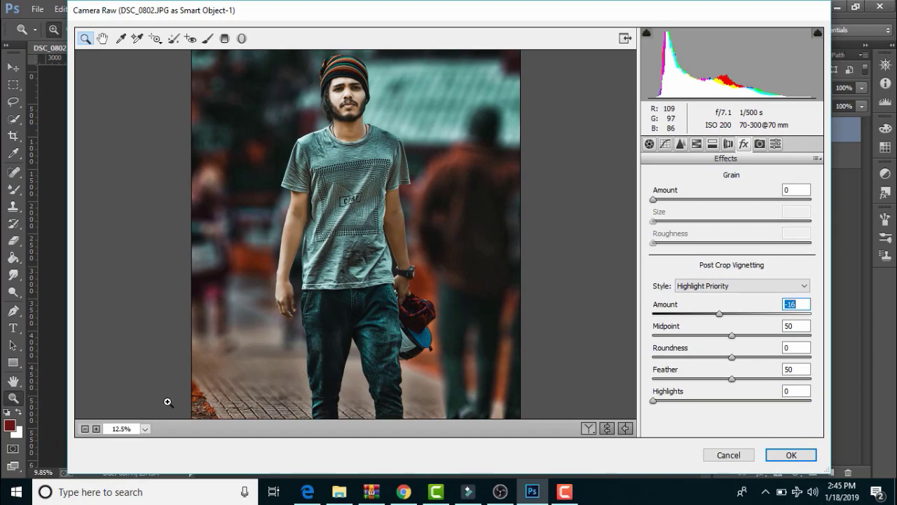
click(89, 430)
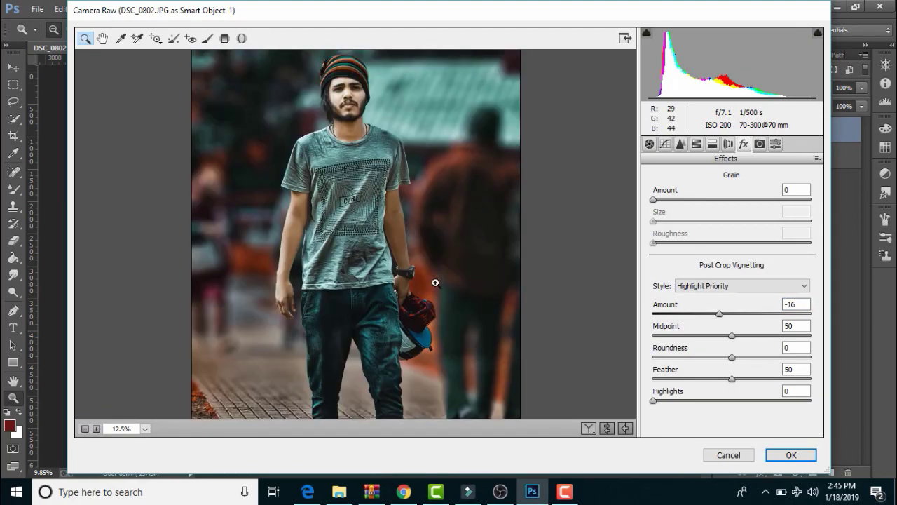
mouse_move(725, 318)
mouse_down()
mouse_move(716, 313)
mouse_move(726, 314)
mouse_up()
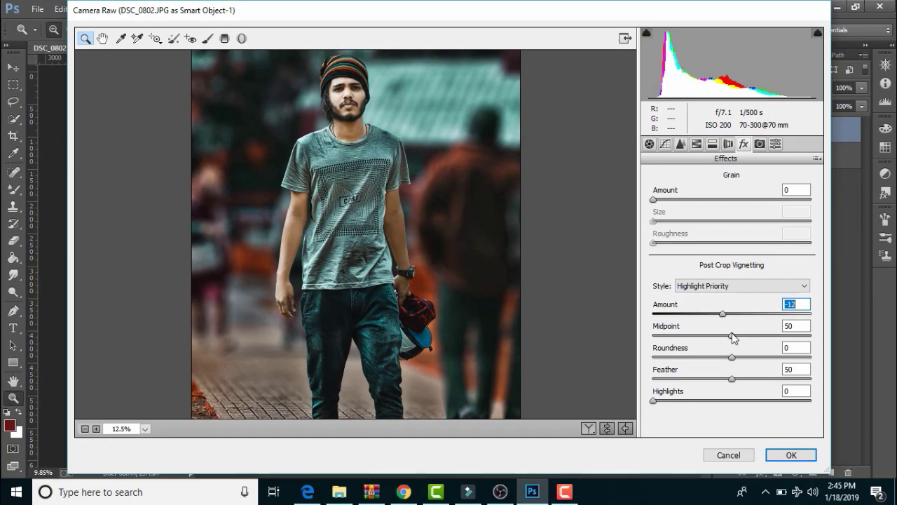
click(732, 336)
key(Down)
key(Down)
key(Down)
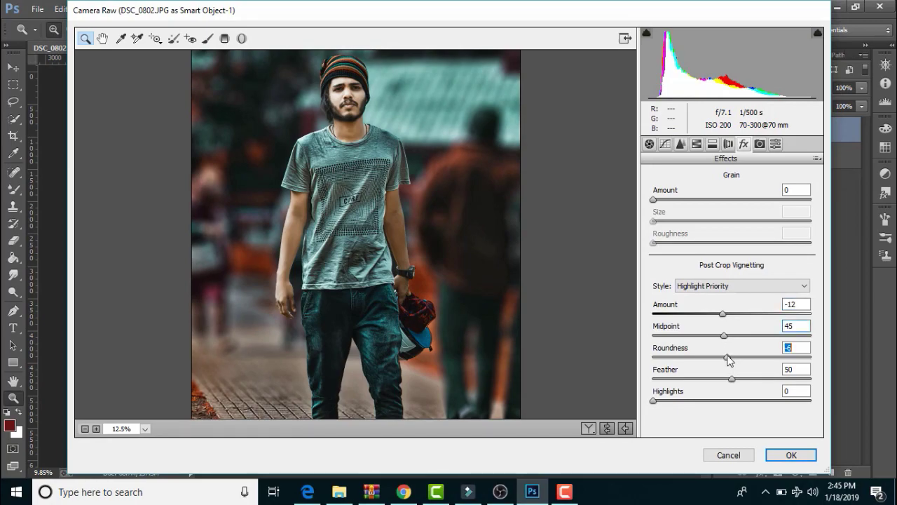
drag(732, 357, 725, 356)
click(726, 378)
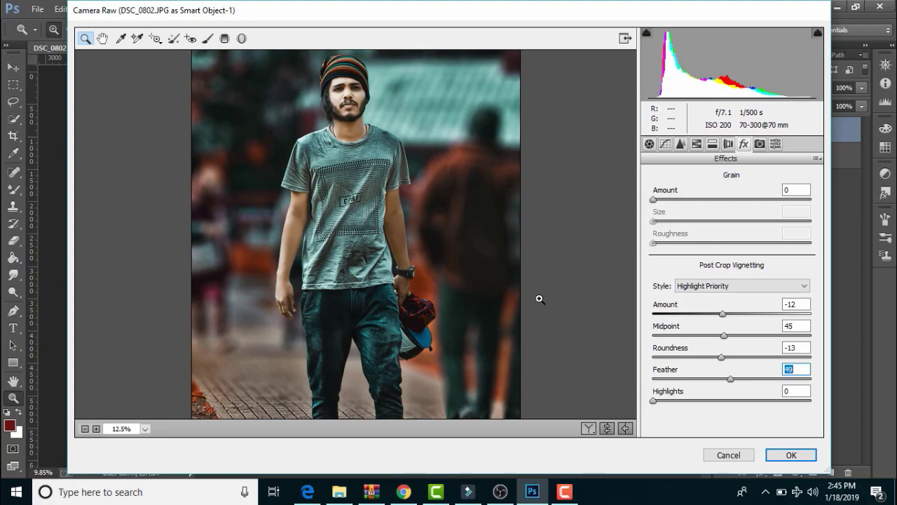
click(790, 454)
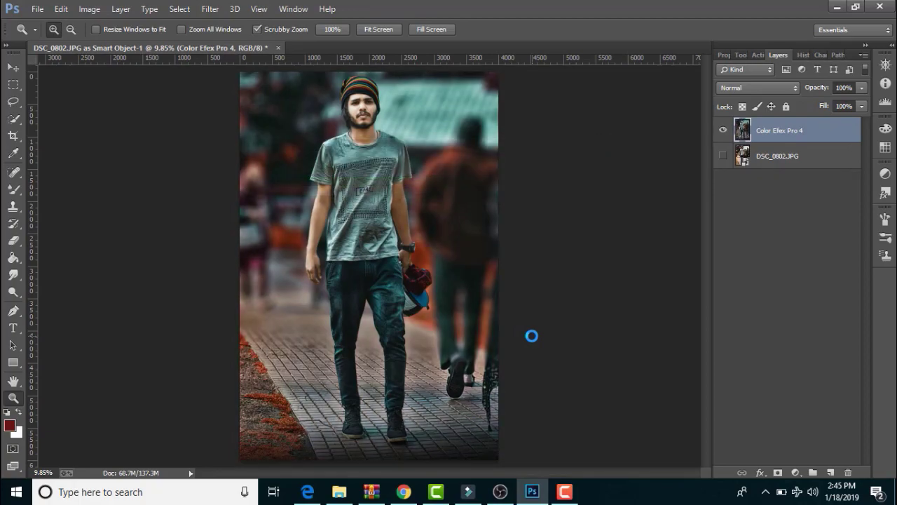
Step: Zoom in on the man's head and shirt, then fit the whole image back in the window
click(392, 264)
scroll(371, 210, up, 5)
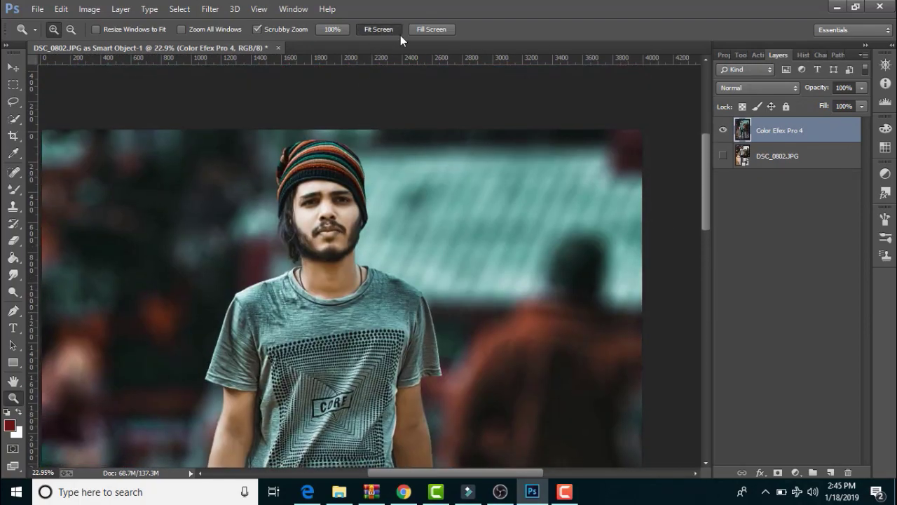
click(399, 32)
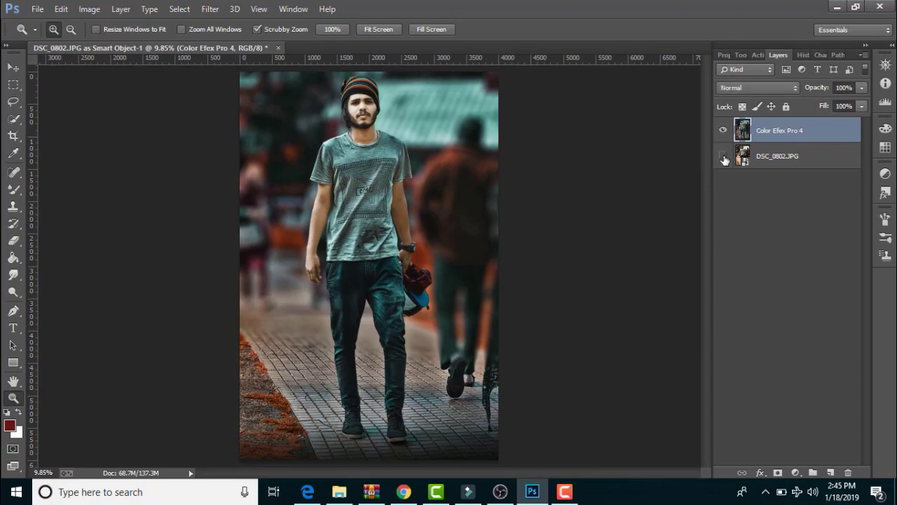
Step: Hide and re-show the edited top layer to compare with the original, then open Save for Web
click(722, 129)
click(722, 130)
key(alt)
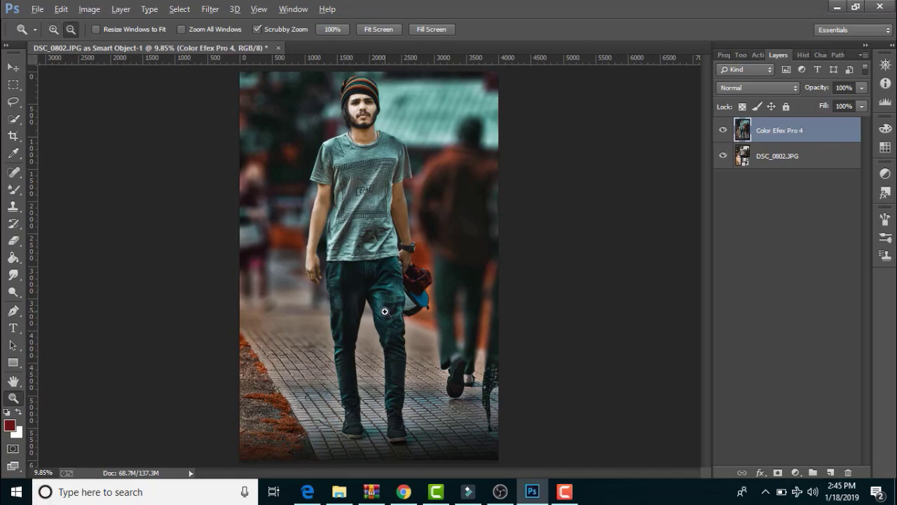
key(ctrl+alt+shift+s)
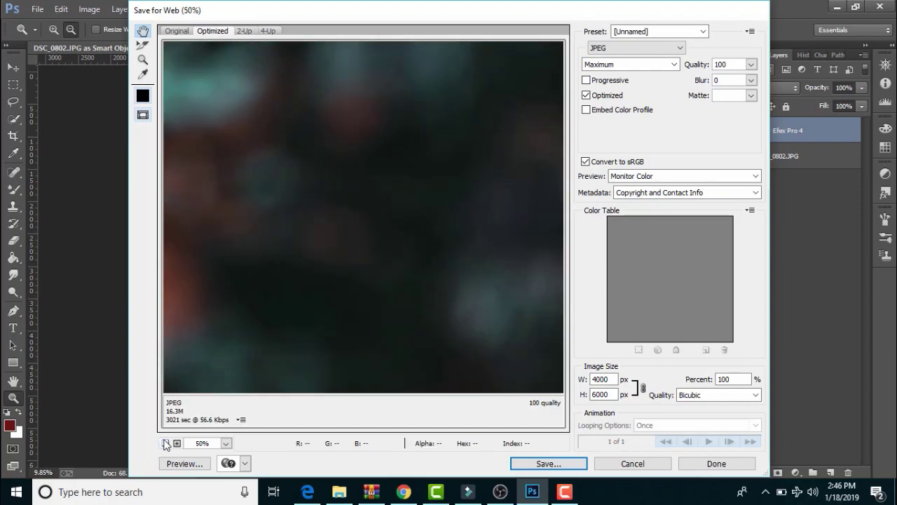
Step: Switch the Save for Web preset from JPEG Maximum to JPEG High
click(658, 31)
click(655, 102)
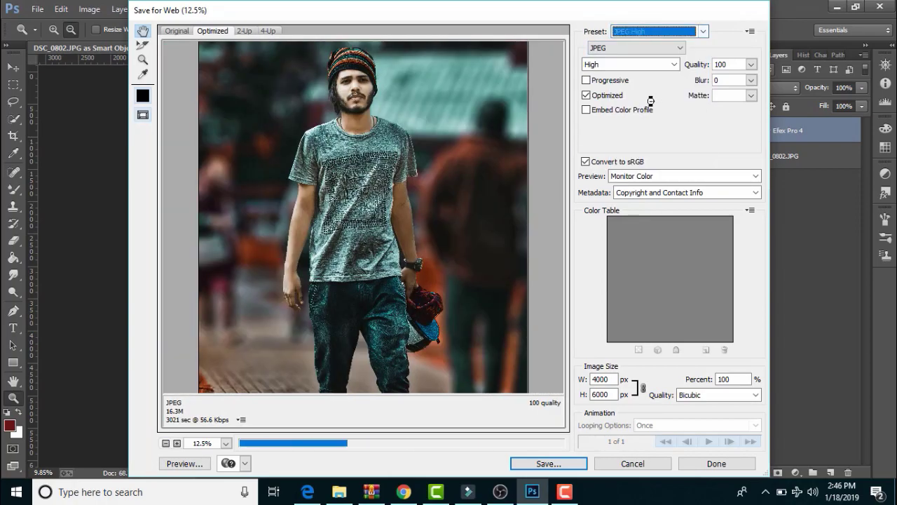